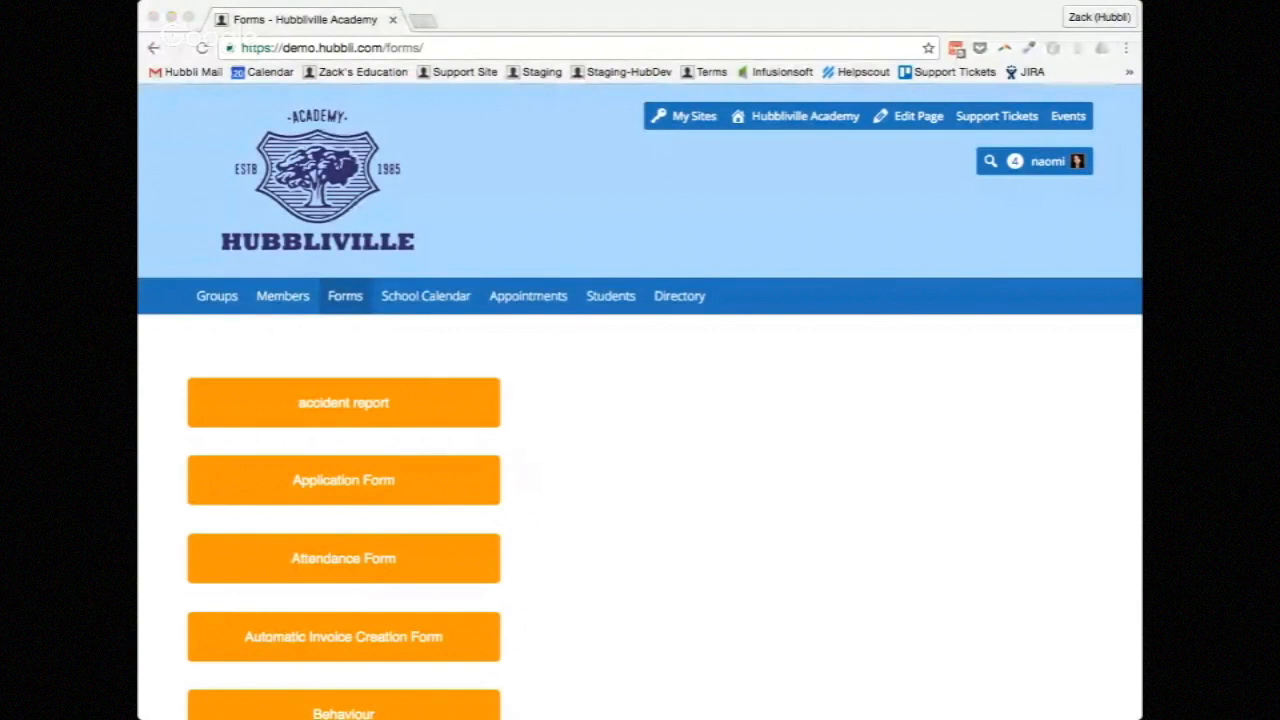
- Look through the list of existing forms on the Forms page
{"action": "left_click", "coordinate": [532, 403]}
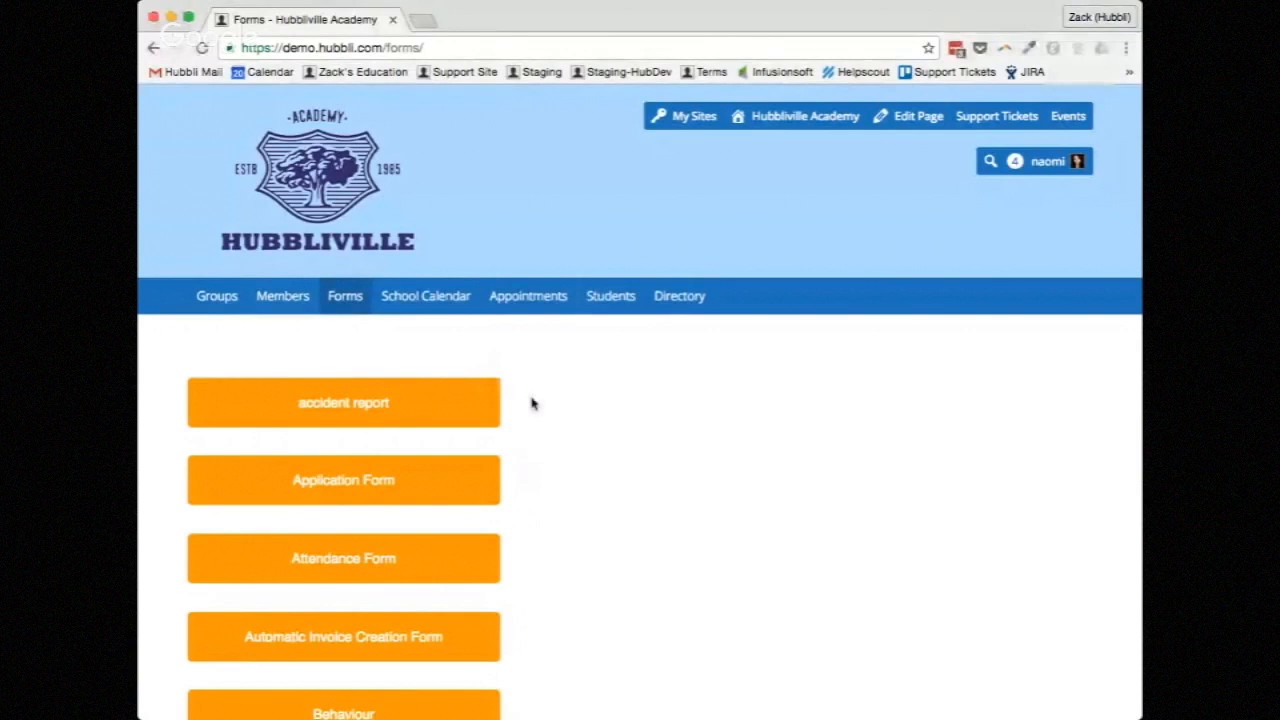
{"action": "scroll", "coordinate": [586, 375], "scroll_direction": "down", "scroll_amount": 2}
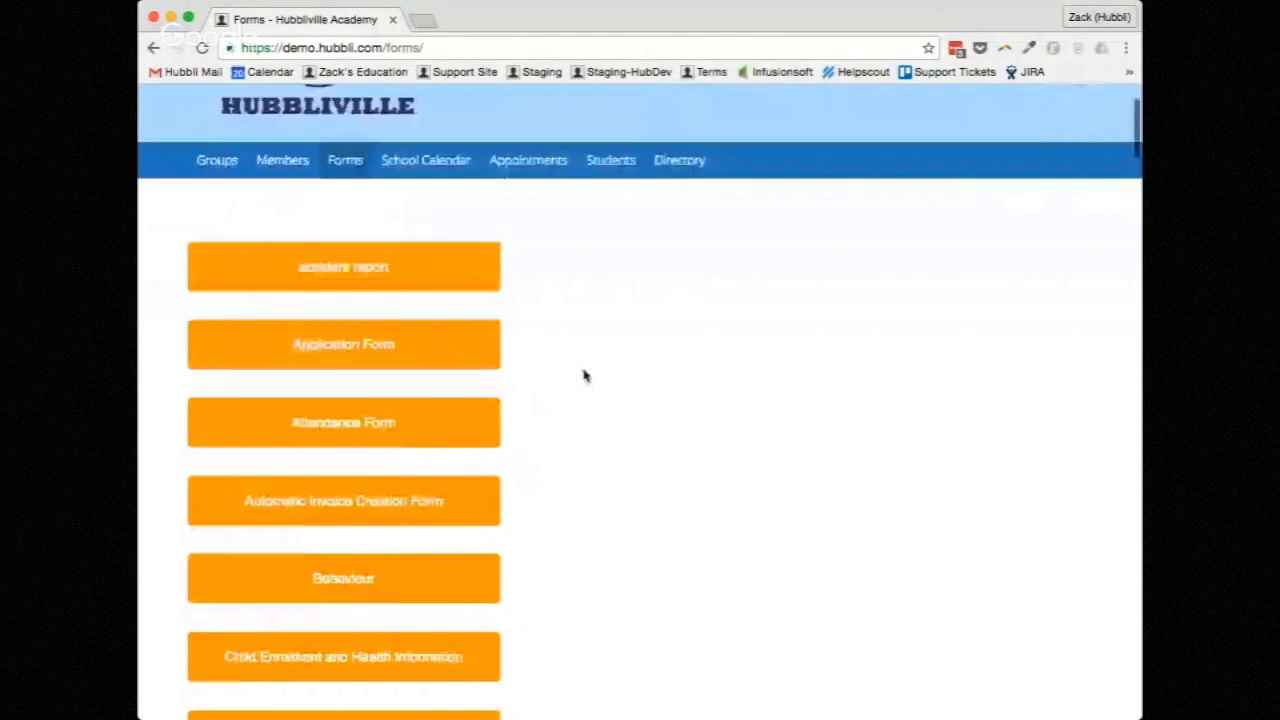
{"action": "scroll", "coordinate": [586, 376], "scroll_direction": "down", "scroll_amount": 6}
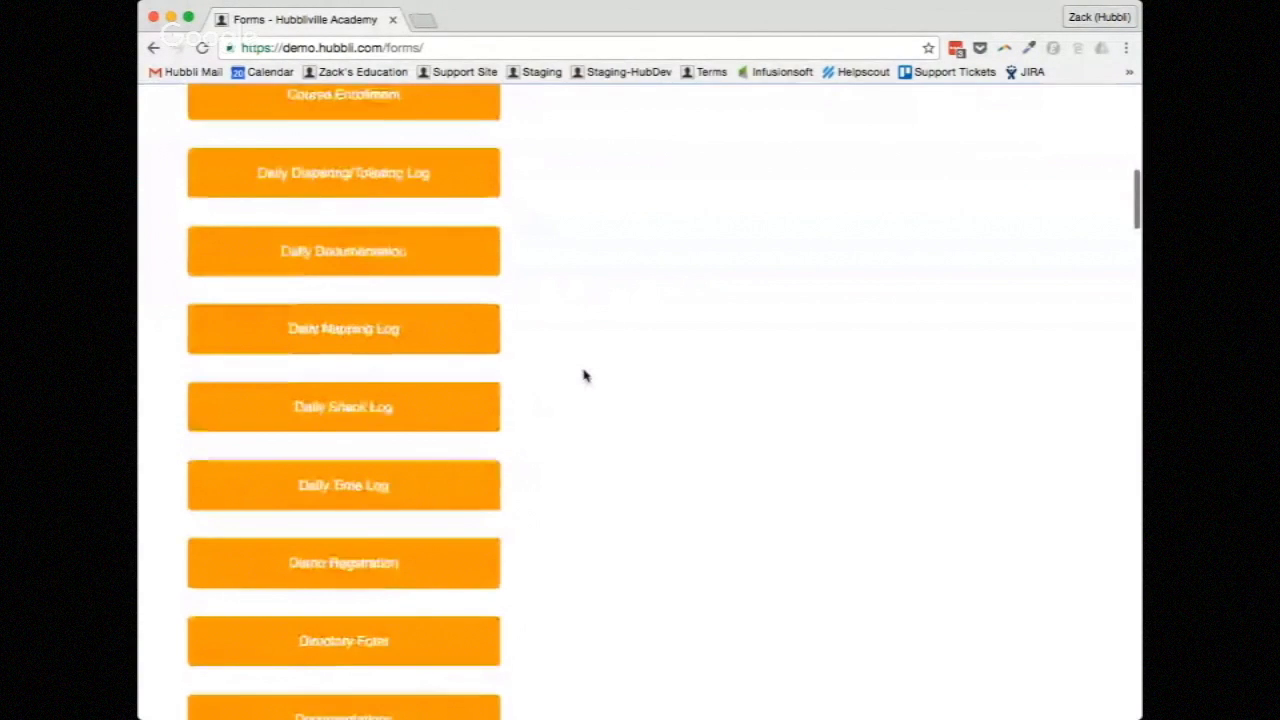
{"action": "scroll", "coordinate": [586, 381], "scroll_direction": "up", "scroll_amount": 8}
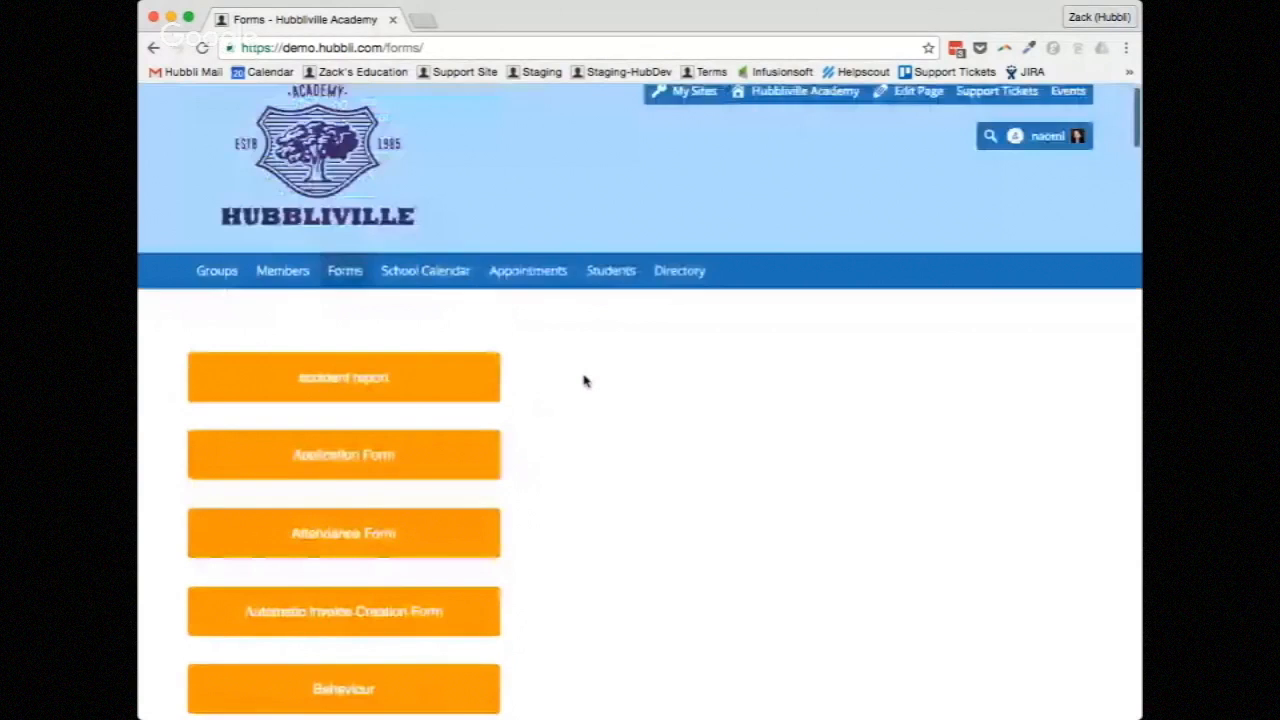
{"action": "scroll", "coordinate": [586, 380], "scroll_direction": "up", "scroll_amount": 1}
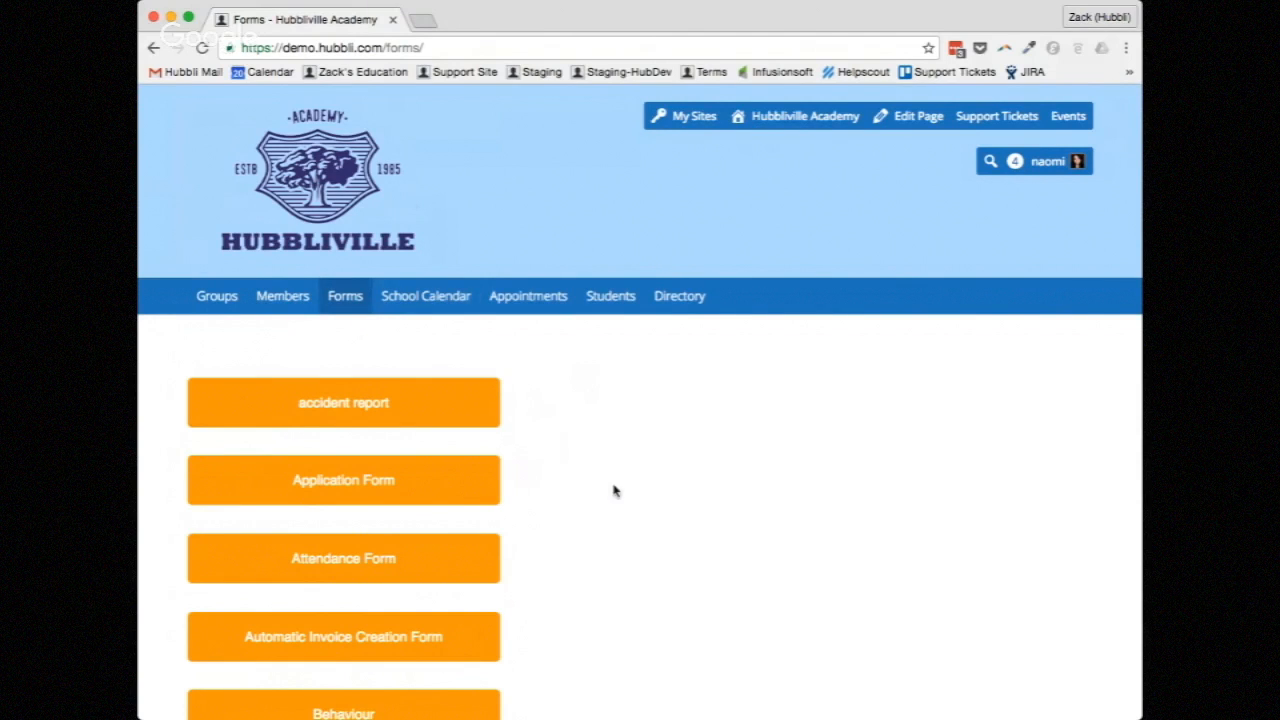
{"action": "scroll", "coordinate": [626, 500], "scroll_direction": "down", "scroll_amount": 1}
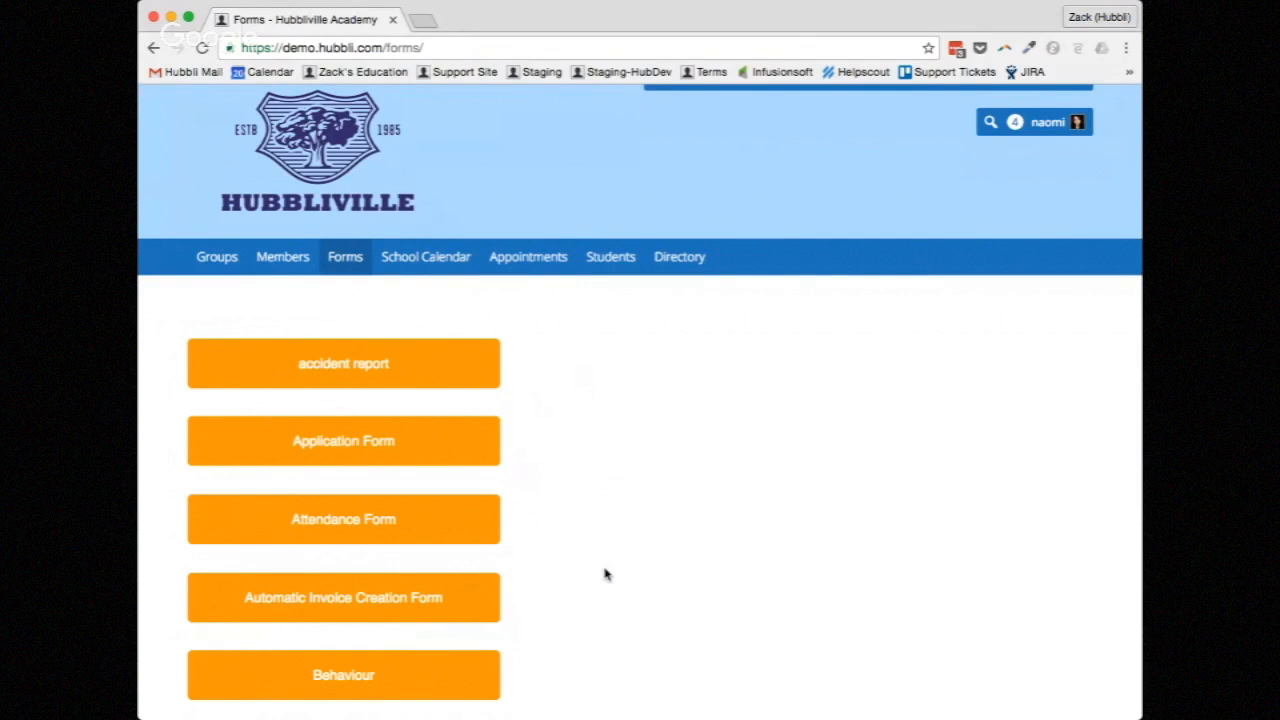
{"action": "scroll", "coordinate": [605, 574], "scroll_direction": "up", "scroll_amount": 1}
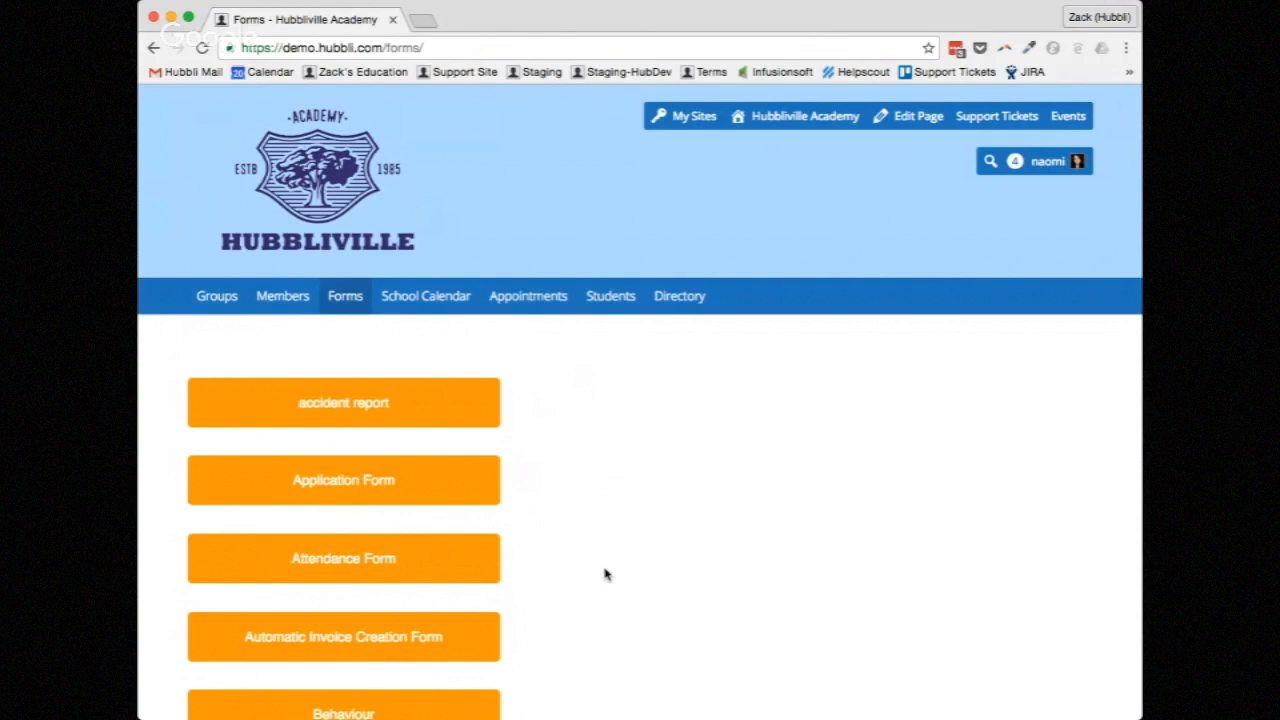
{"action": "scroll", "coordinate": [617, 574], "scroll_direction": "up", "scroll_amount": 2}
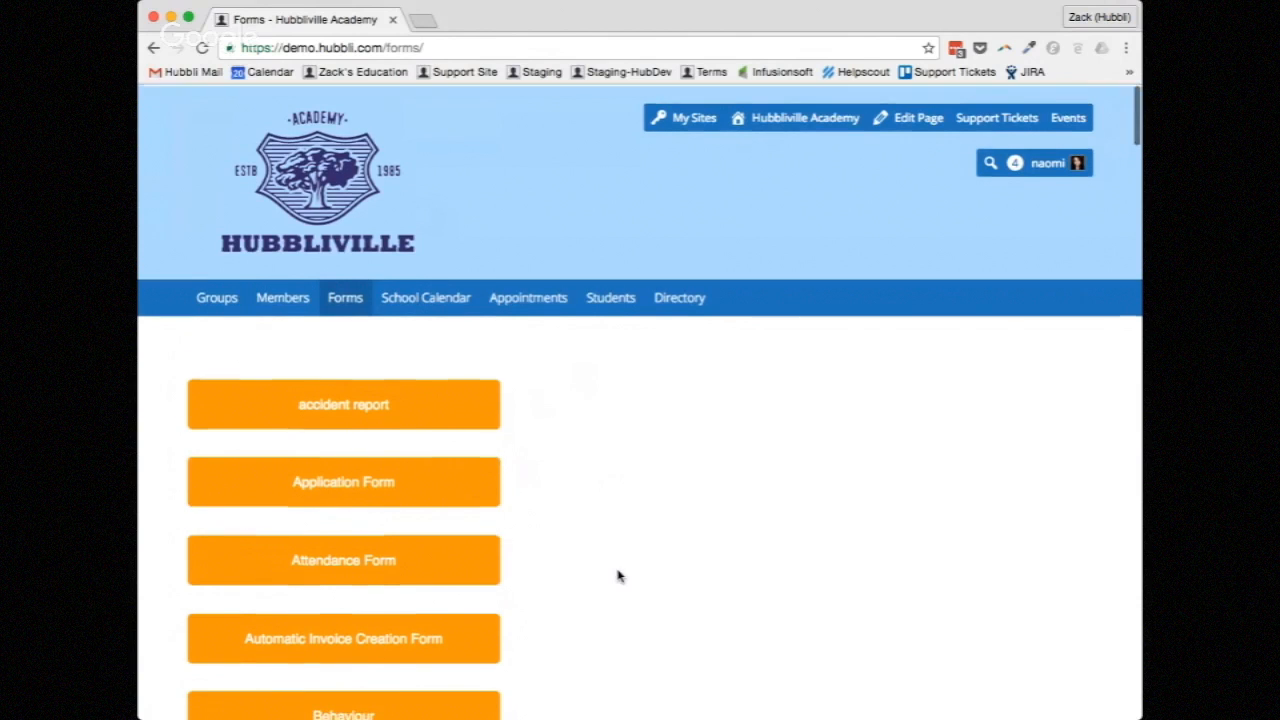
- Open the admin dashboard of the Hubbliville Academy site
{"action": "mouse_move", "coordinate": [806, 152]}
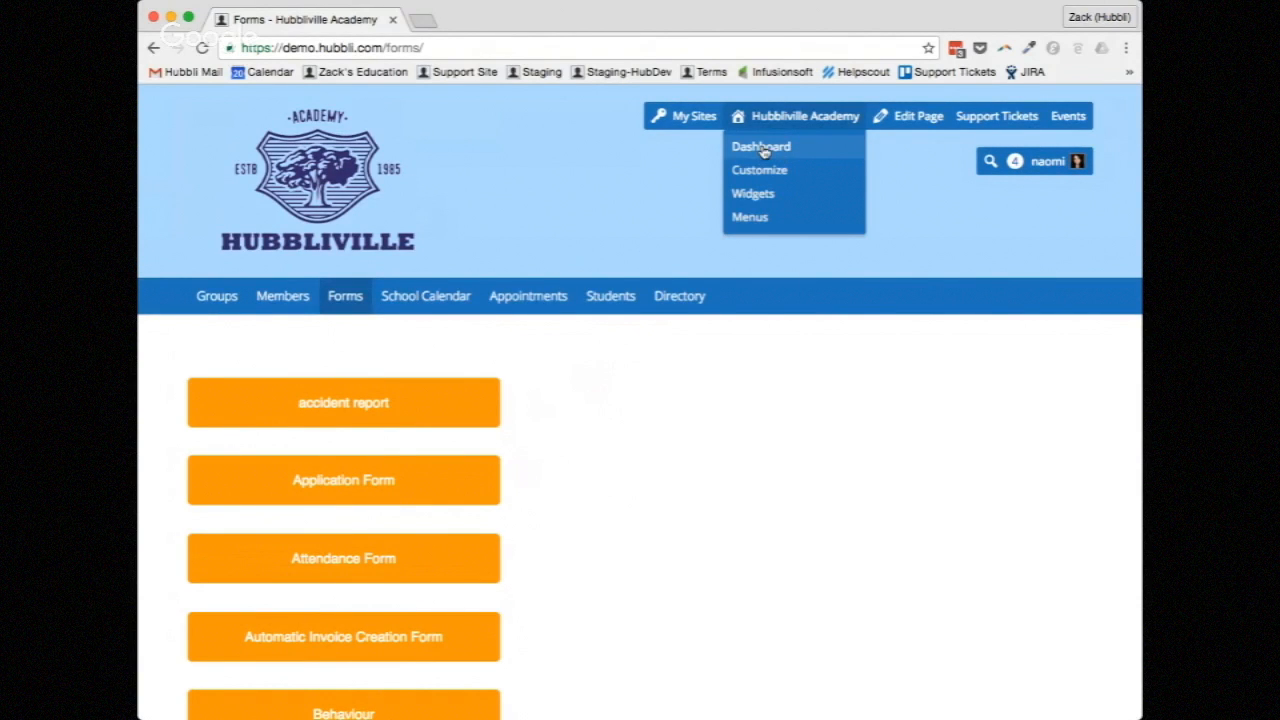
{"action": "left_click", "coordinate": [782, 149]}
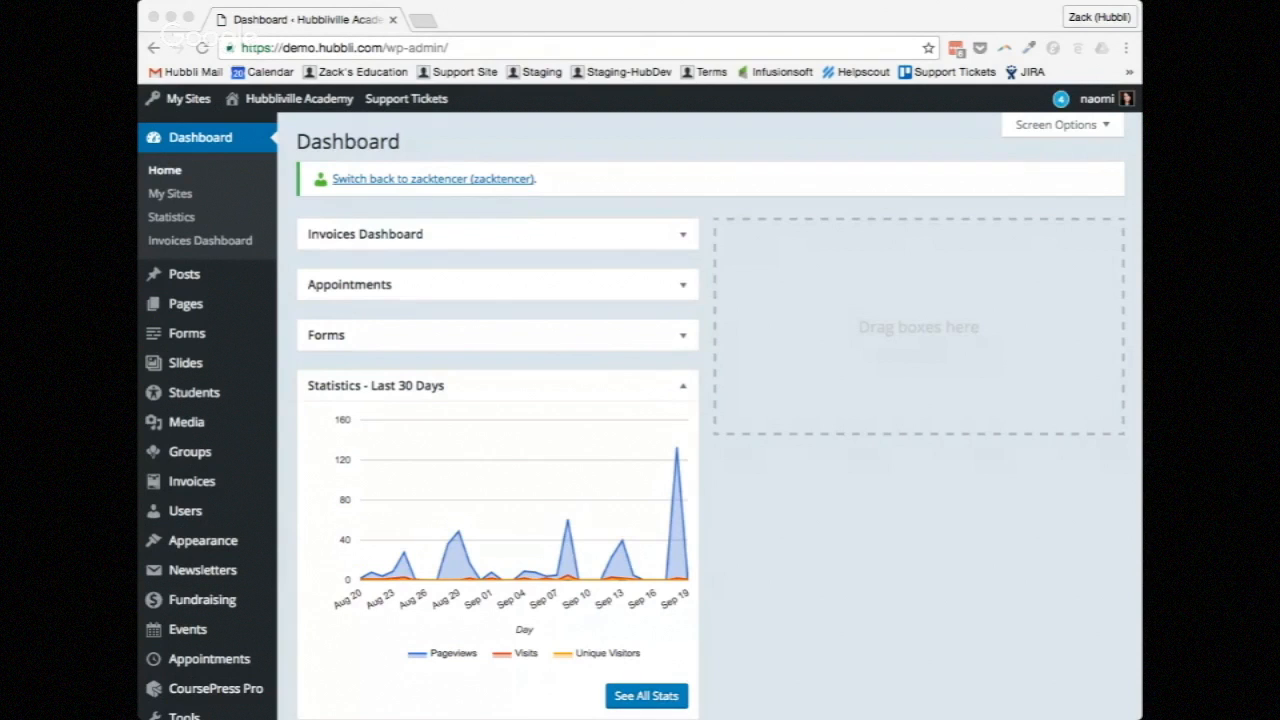
{"action": "scroll", "coordinate": [287, 283], "scroll_direction": "down", "scroll_amount": 1}
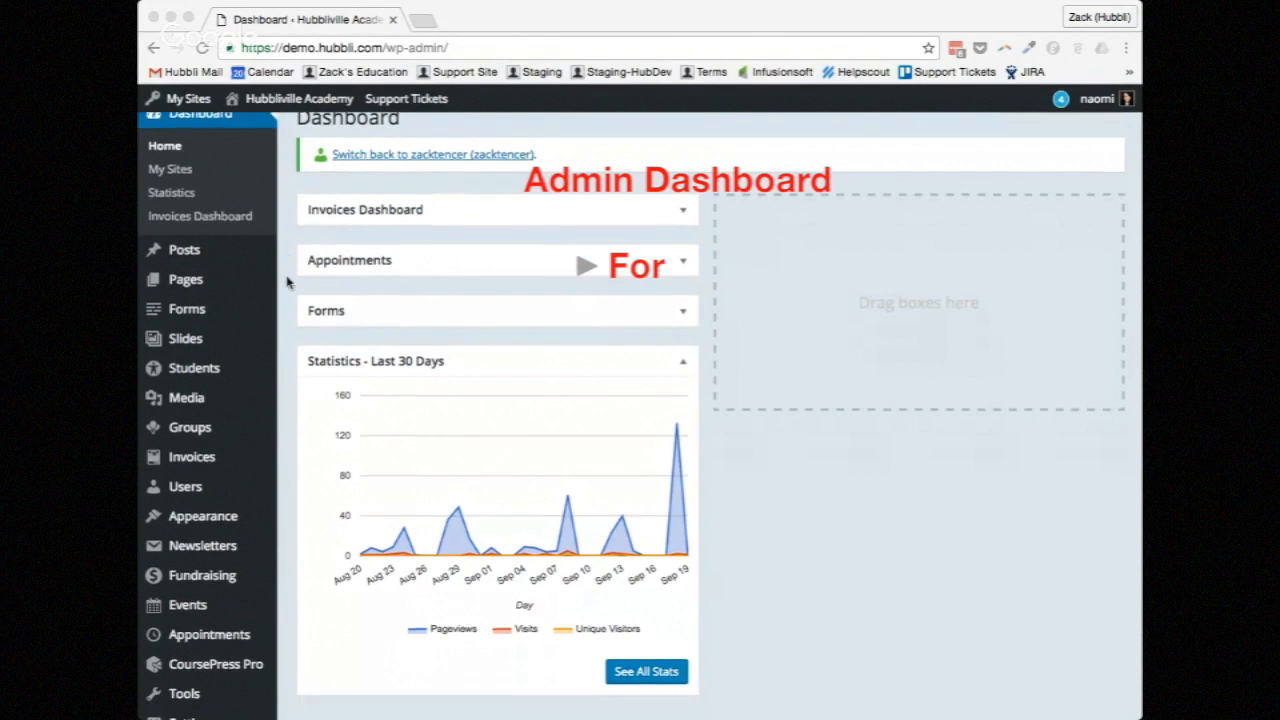
- Create a new form titled "Field Trip Form - Onboarding Training"
{"action": "mouse_move", "coordinate": [205, 287]}
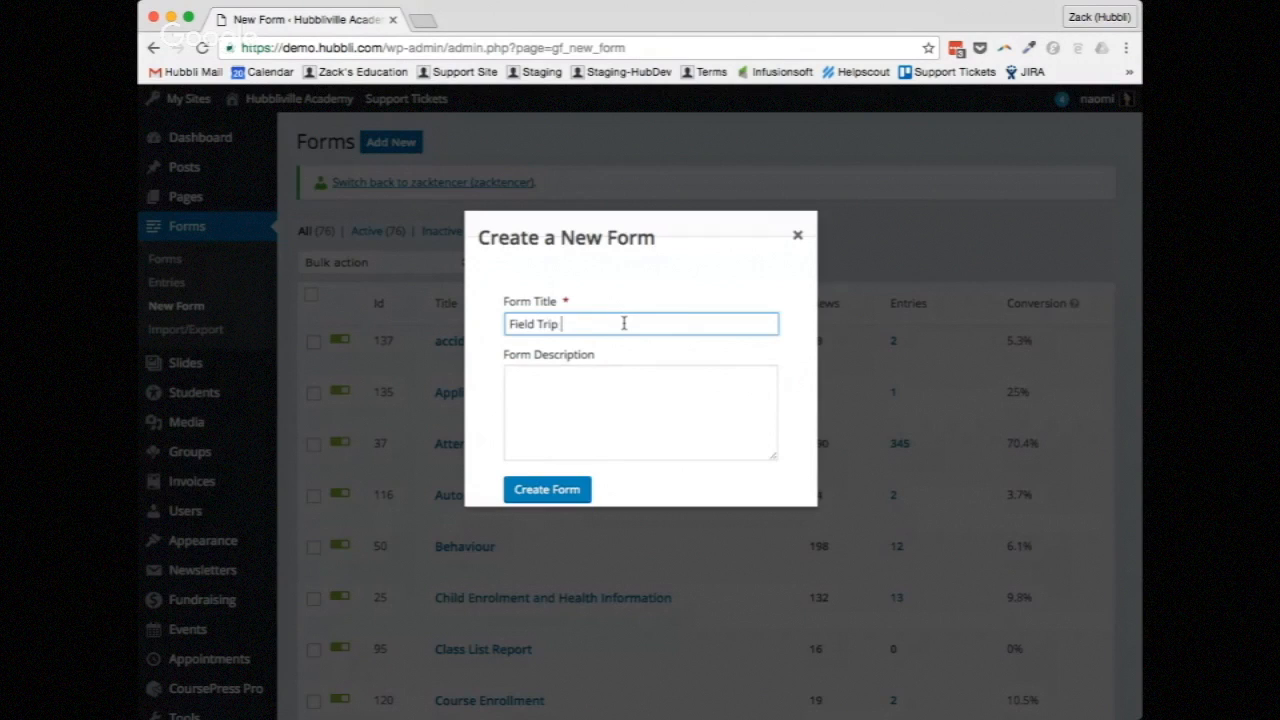
{"action": "type", "text": "Form - Onboarding Training"}
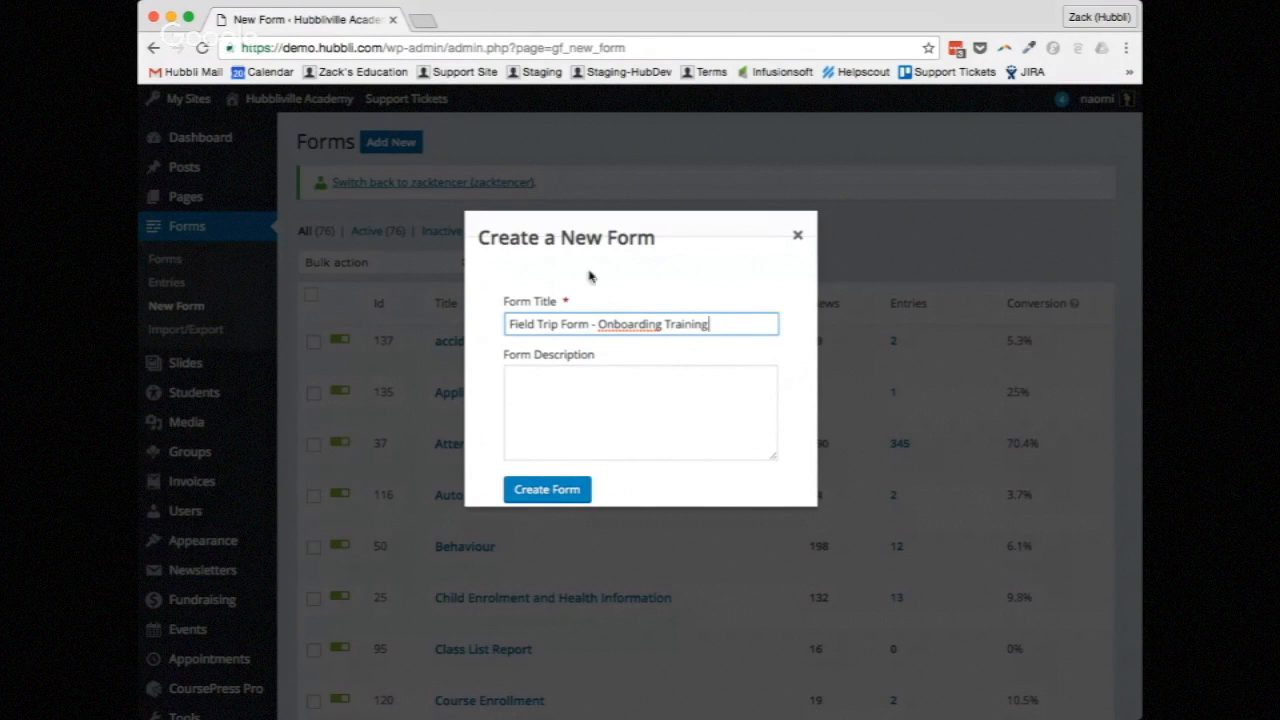
{"action": "left_click", "coordinate": [549, 491]}
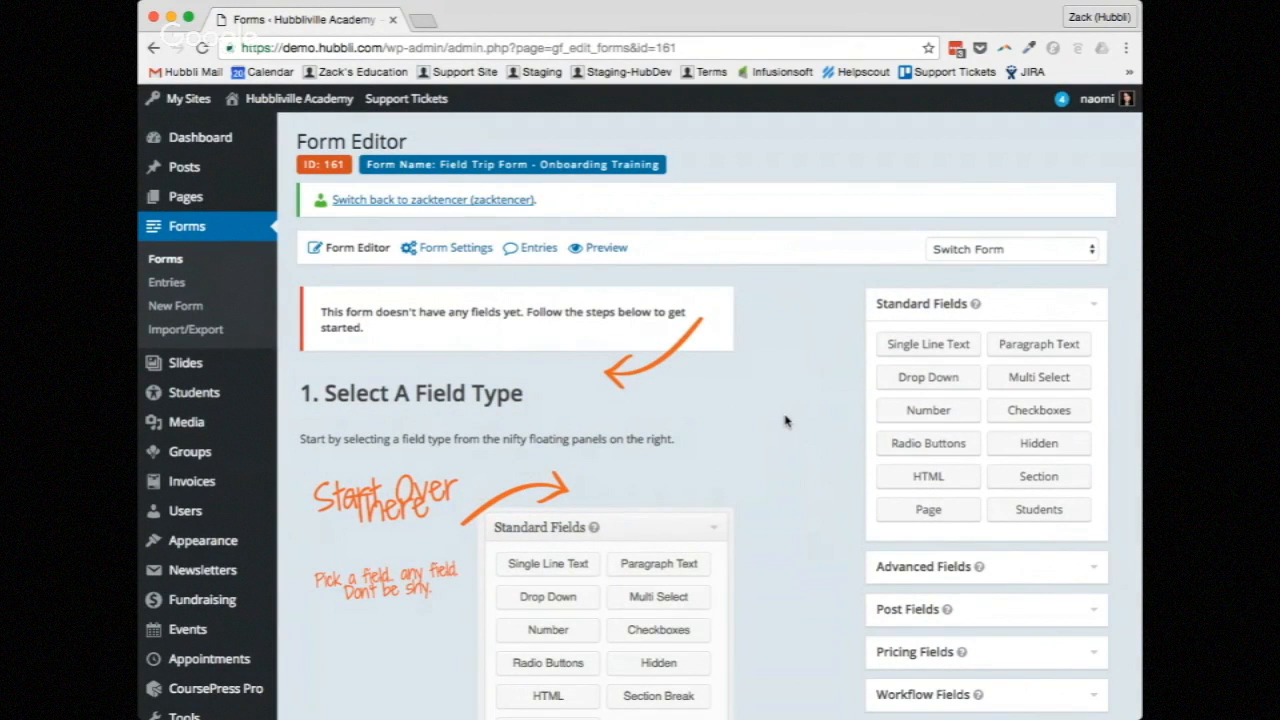
- Add the advanced Name and Address fields to the form, with Address placed below Name
{"action": "left_click", "coordinate": [1095, 305]}
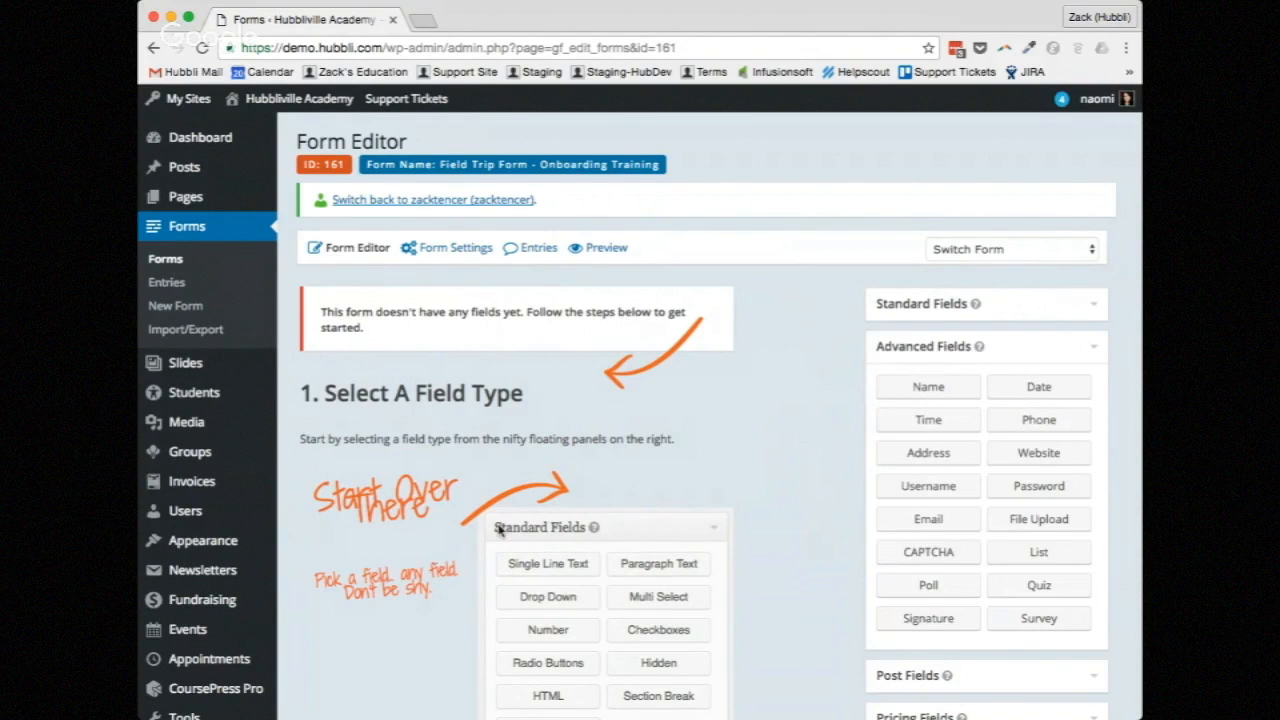
{"action": "left_click", "coordinate": [930, 392]}
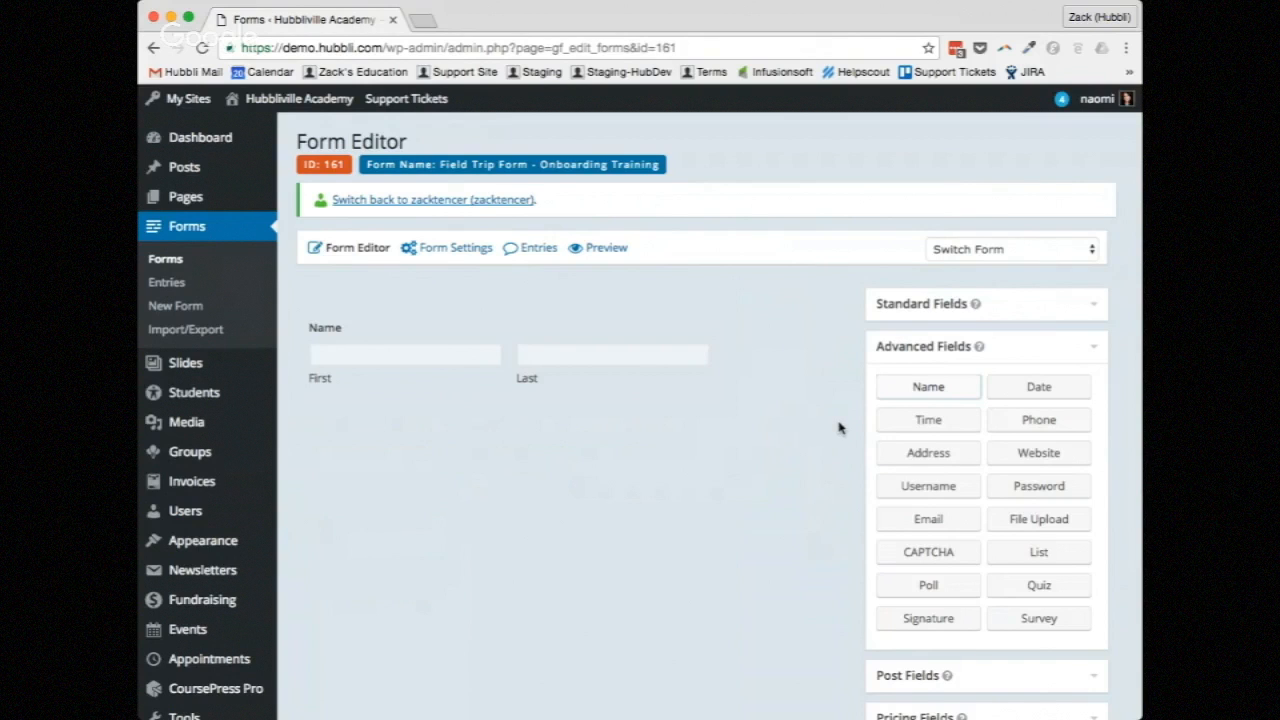
{"action": "left_click_drag", "start_coordinate": [937, 456], "coordinate": [549, 443]}
{"action": "left_click_drag", "start_coordinate": [928, 456], "coordinate": [423, 420]}
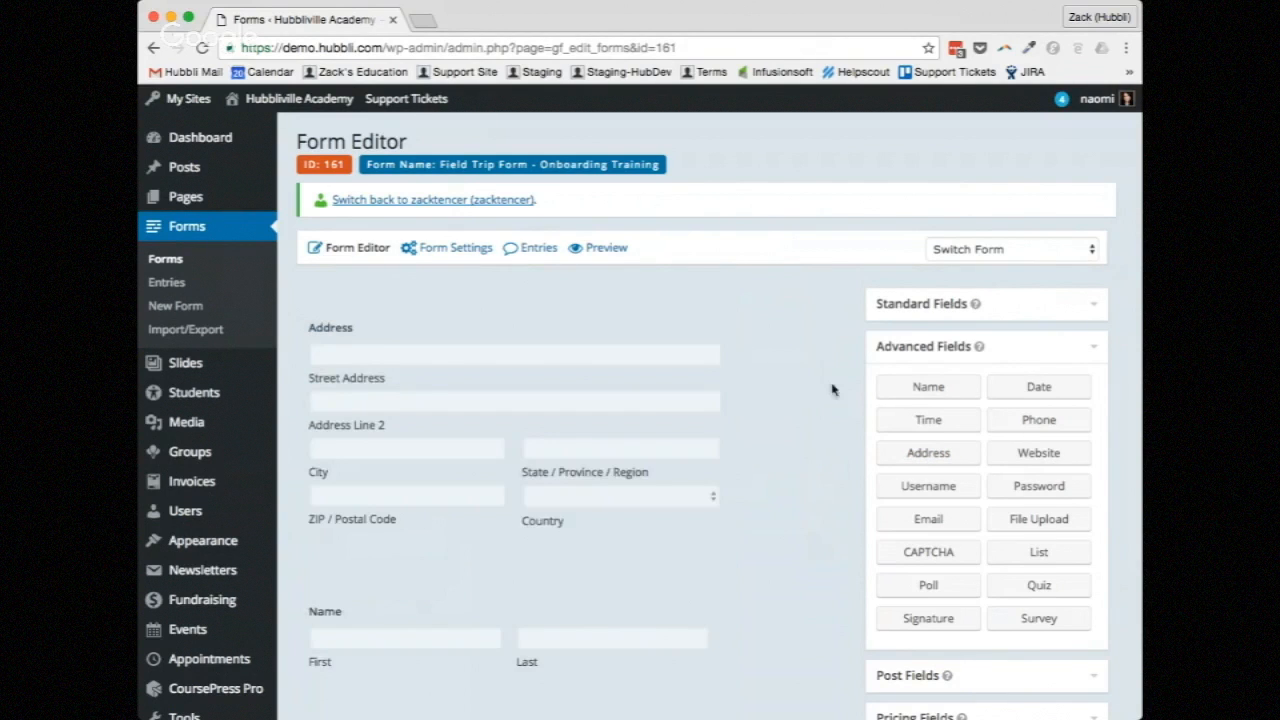
{"action": "scroll", "coordinate": [797, 414], "scroll_direction": "down", "scroll_amount": 2}
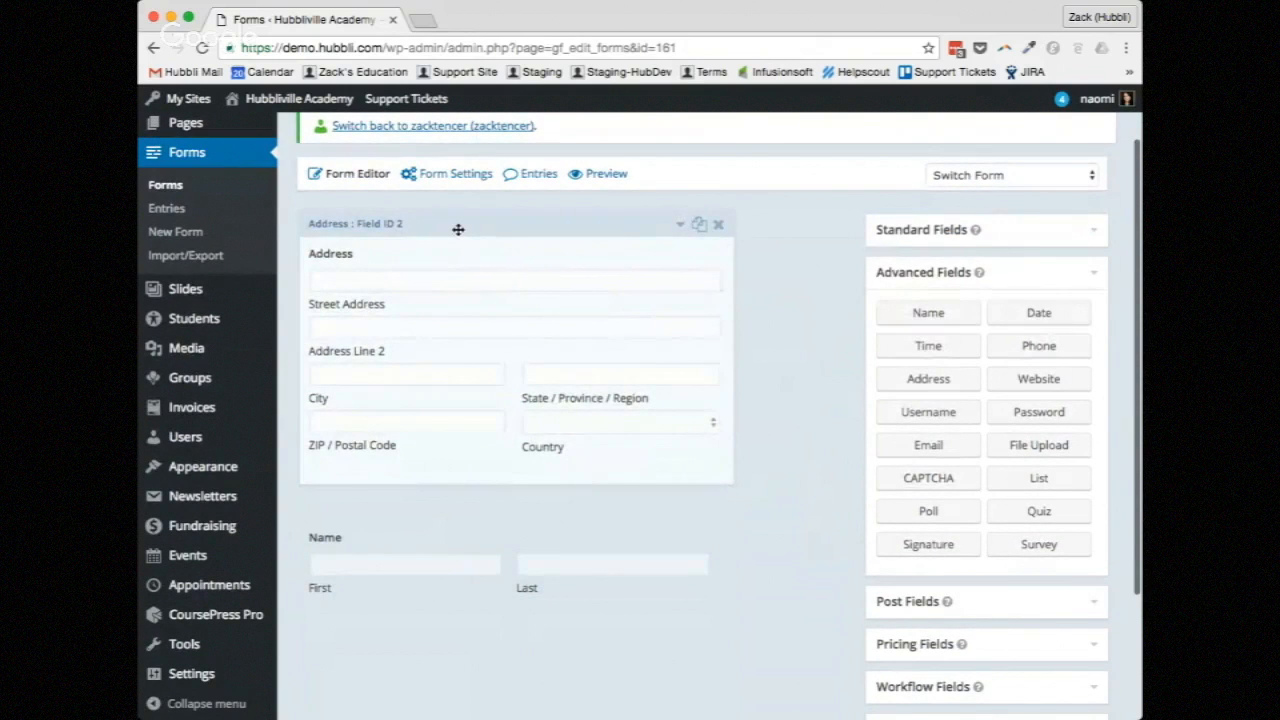
{"action": "left_click_drag", "start_coordinate": [458, 228], "coordinate": [451, 514]}
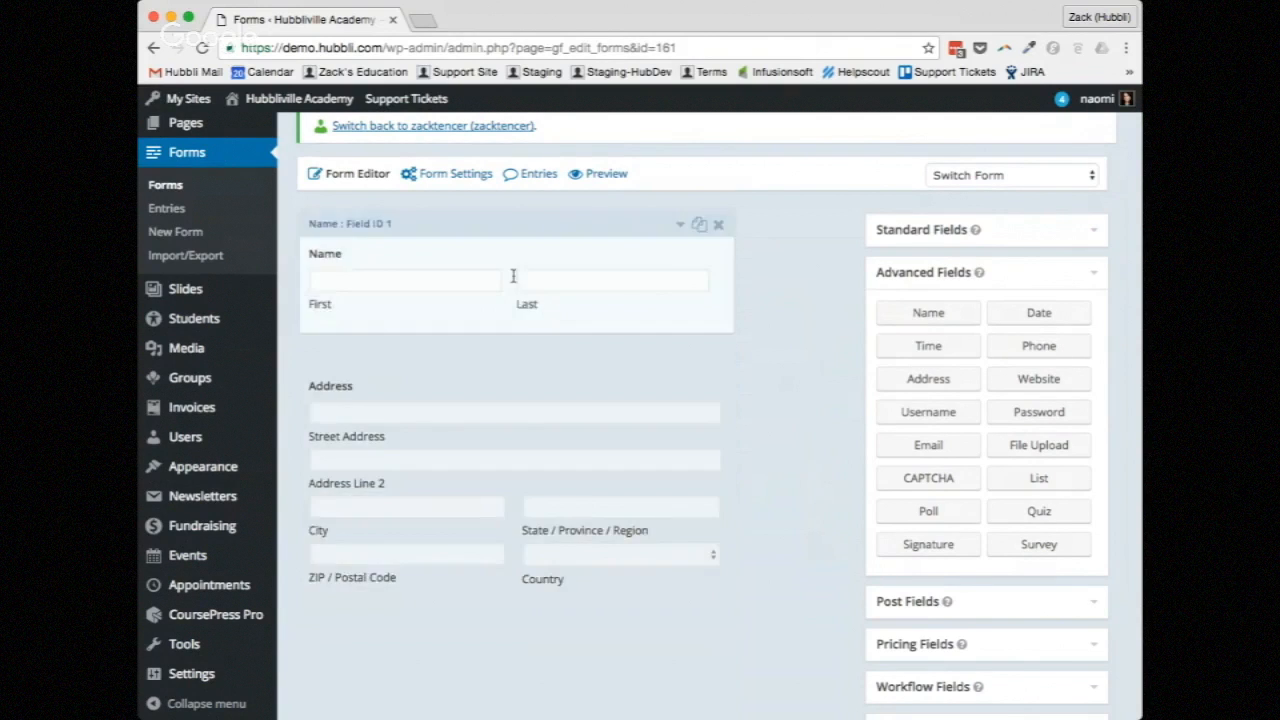
- Add the advanced Phone and Email fields below the Address field
{"action": "scroll", "coordinate": [799, 500], "scroll_direction": "down", "scroll_amount": 1}
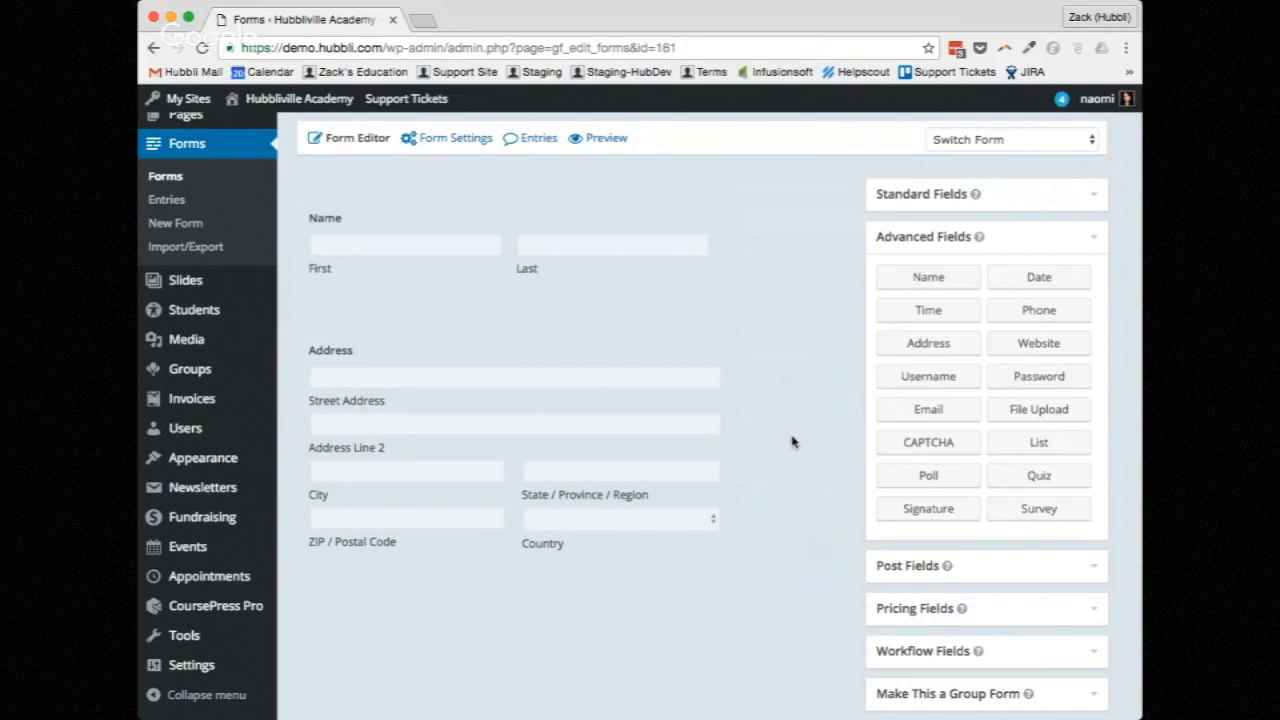
{"action": "scroll", "coordinate": [817, 467], "scroll_direction": "up", "scroll_amount": 1}
{"action": "scroll", "coordinate": [818, 477], "scroll_direction": "down", "scroll_amount": 2}
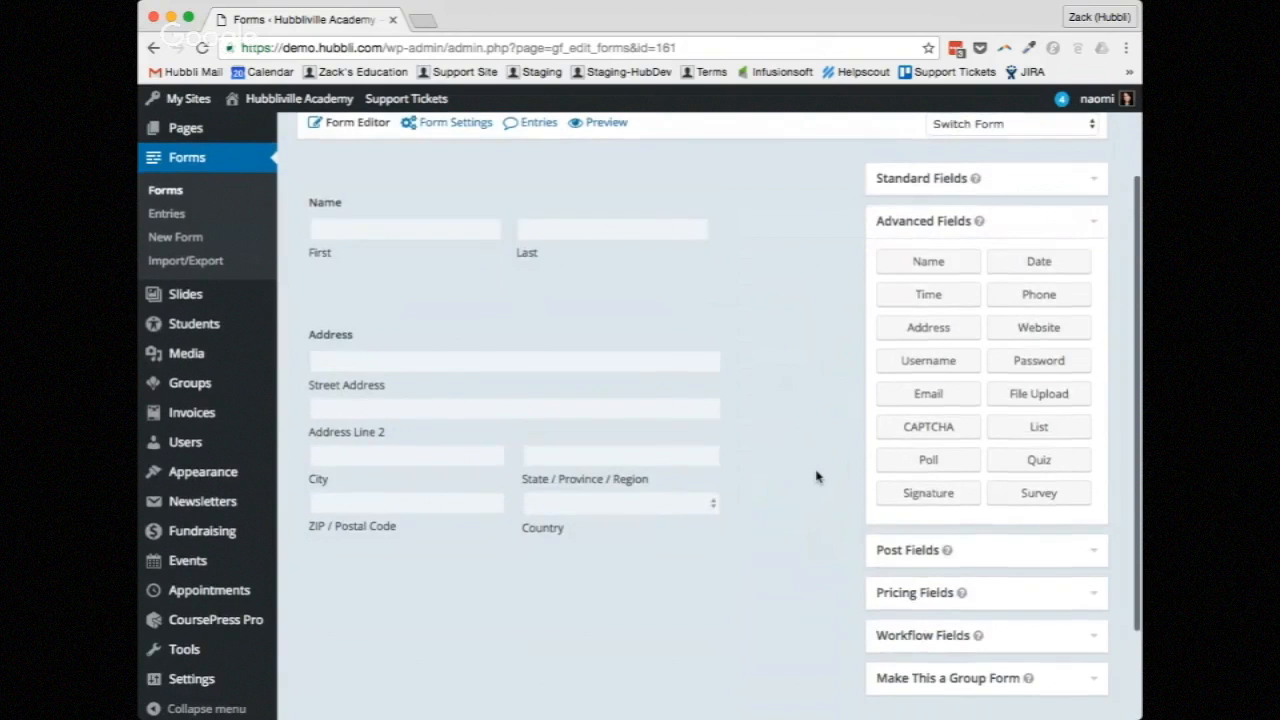
{"action": "left_click", "coordinate": [1035, 302]}
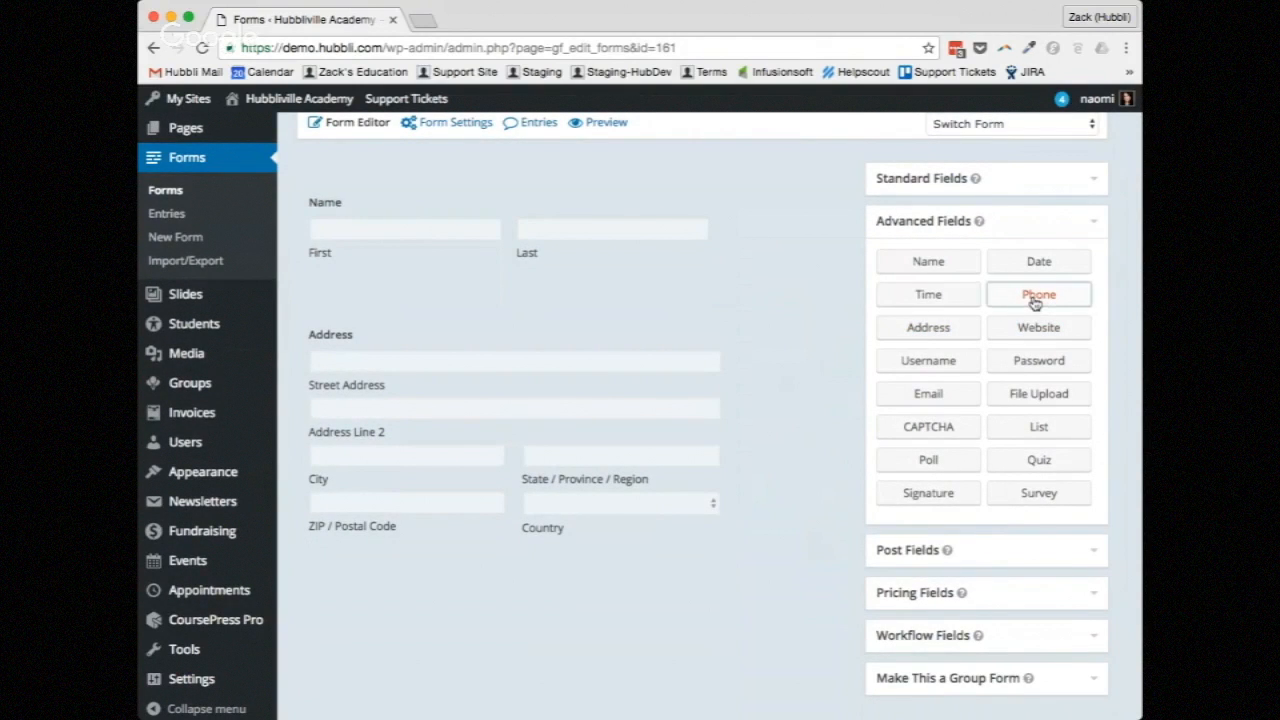
{"action": "left_click", "coordinate": [938, 398]}
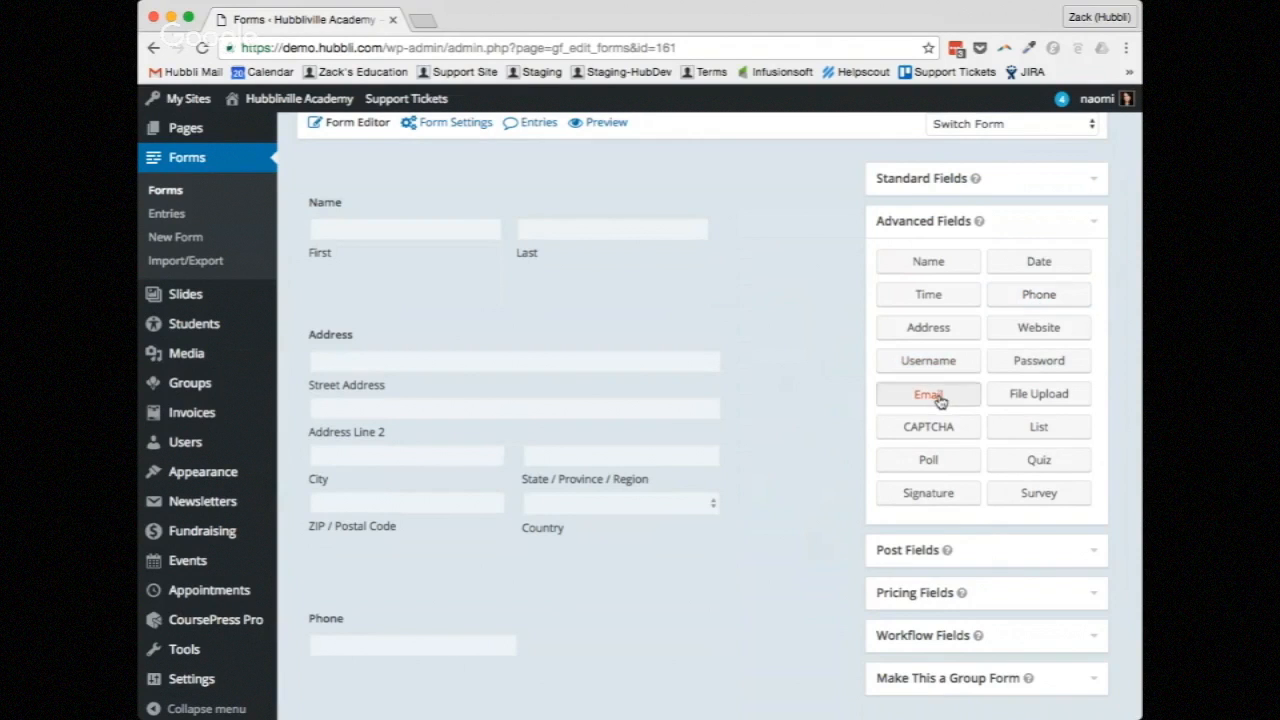
{"action": "scroll", "coordinate": [941, 401], "scroll_direction": "down", "scroll_amount": 1}
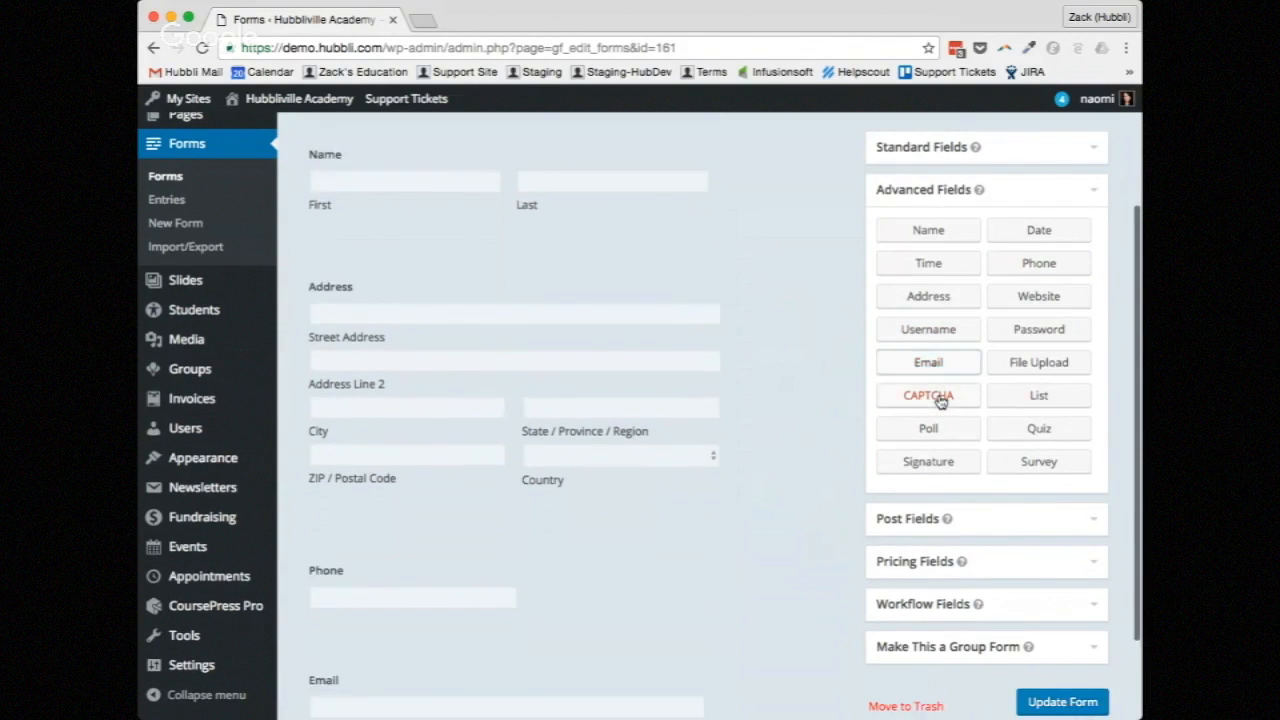
- Add the standard Single Line Text and Paragraph Text fields below the Email field
{"action": "left_click", "coordinate": [1049, 158]}
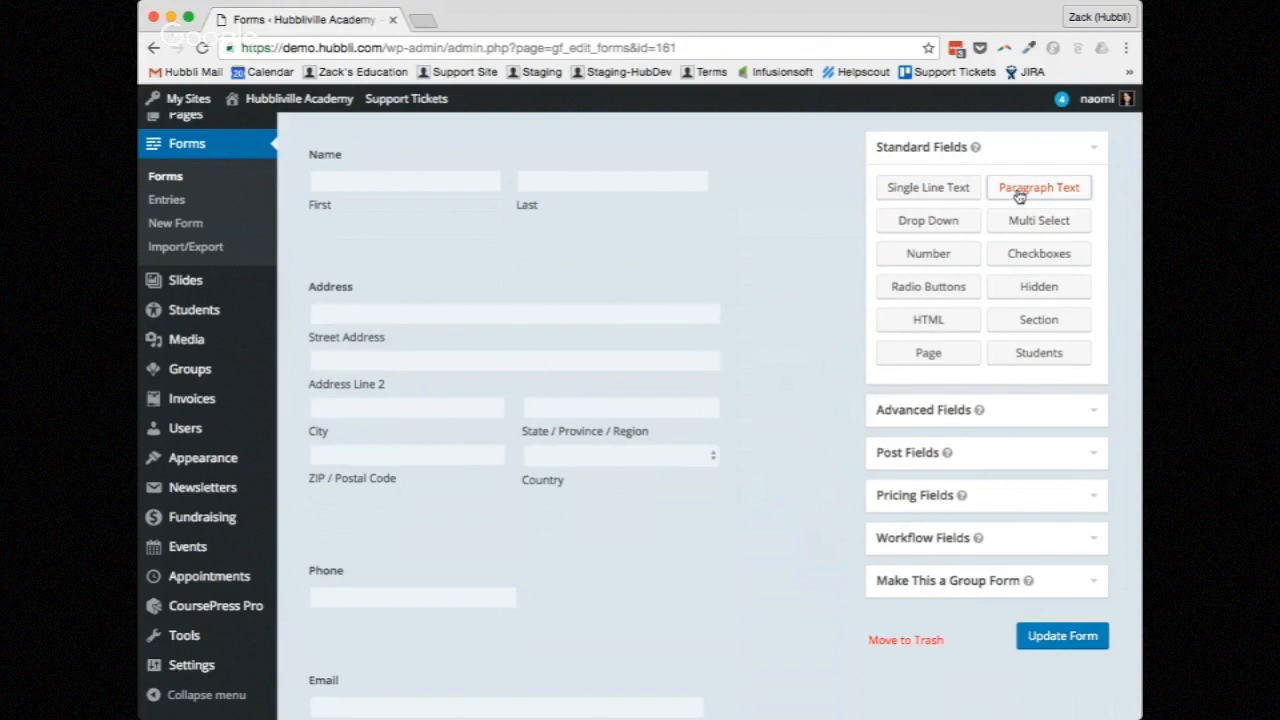
{"action": "scroll", "coordinate": [769, 400], "scroll_direction": "down", "scroll_amount": 3}
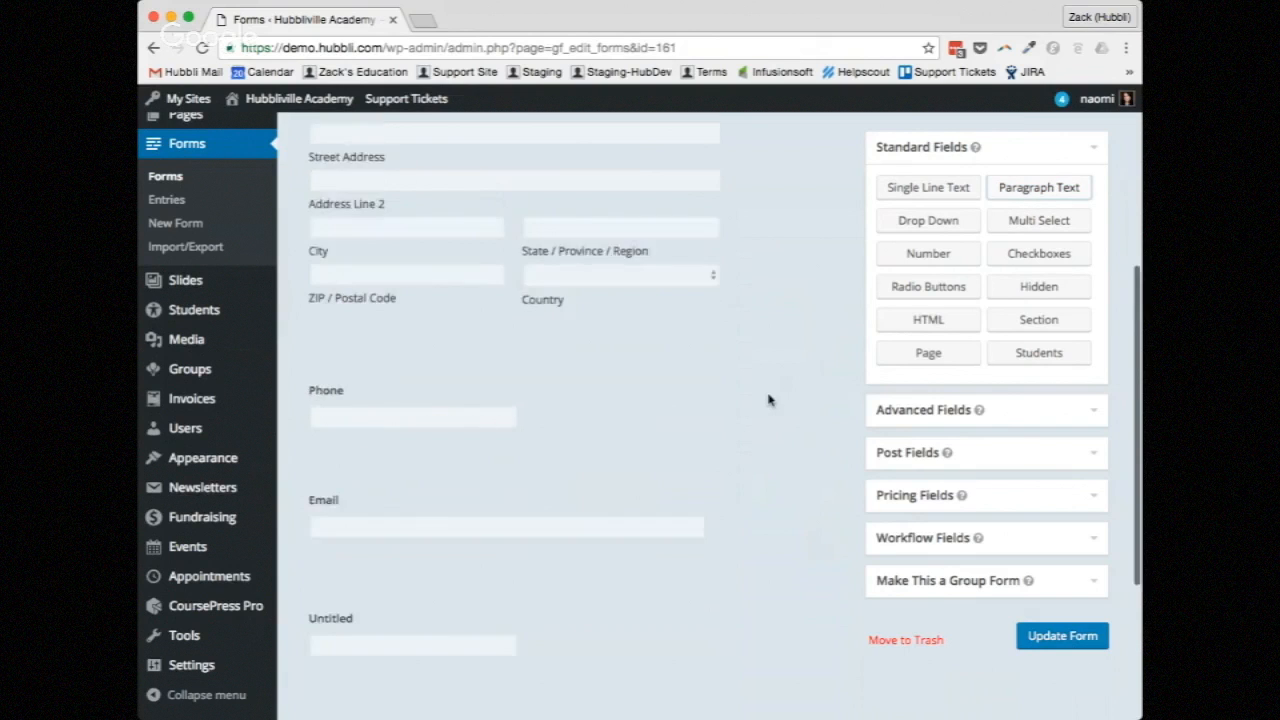
{"action": "scroll", "coordinate": [769, 400], "scroll_direction": "up", "scroll_amount": 4}
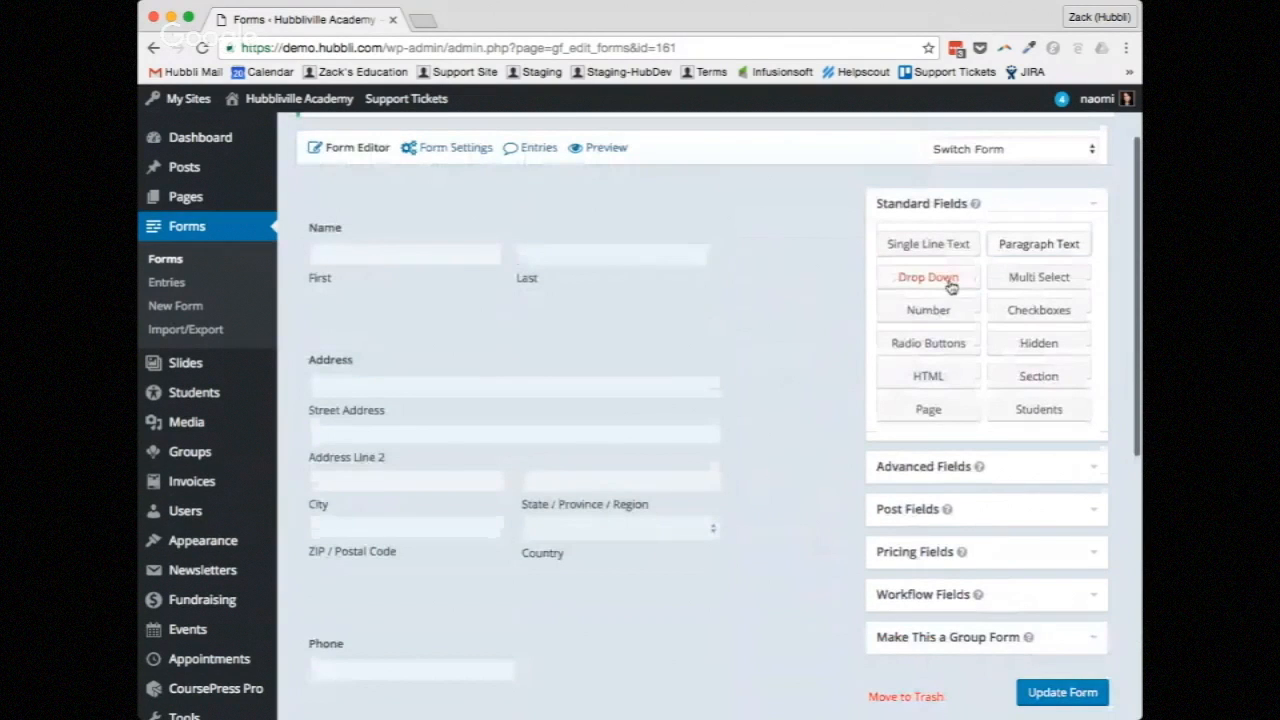
- Add the standard Drop Down and Radio Buttons fields to the end of the form
{"action": "scroll", "coordinate": [843, 334], "scroll_direction": "down", "scroll_amount": 1}
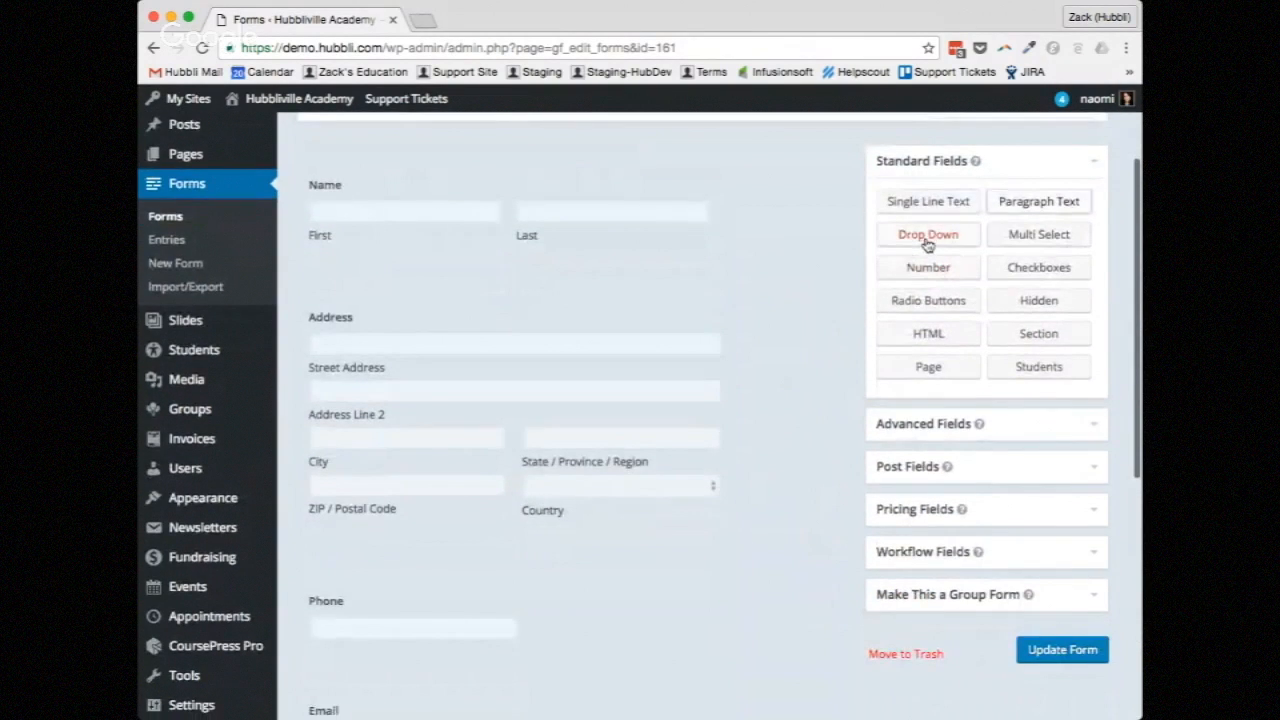
{"action": "left_click", "coordinate": [927, 245]}
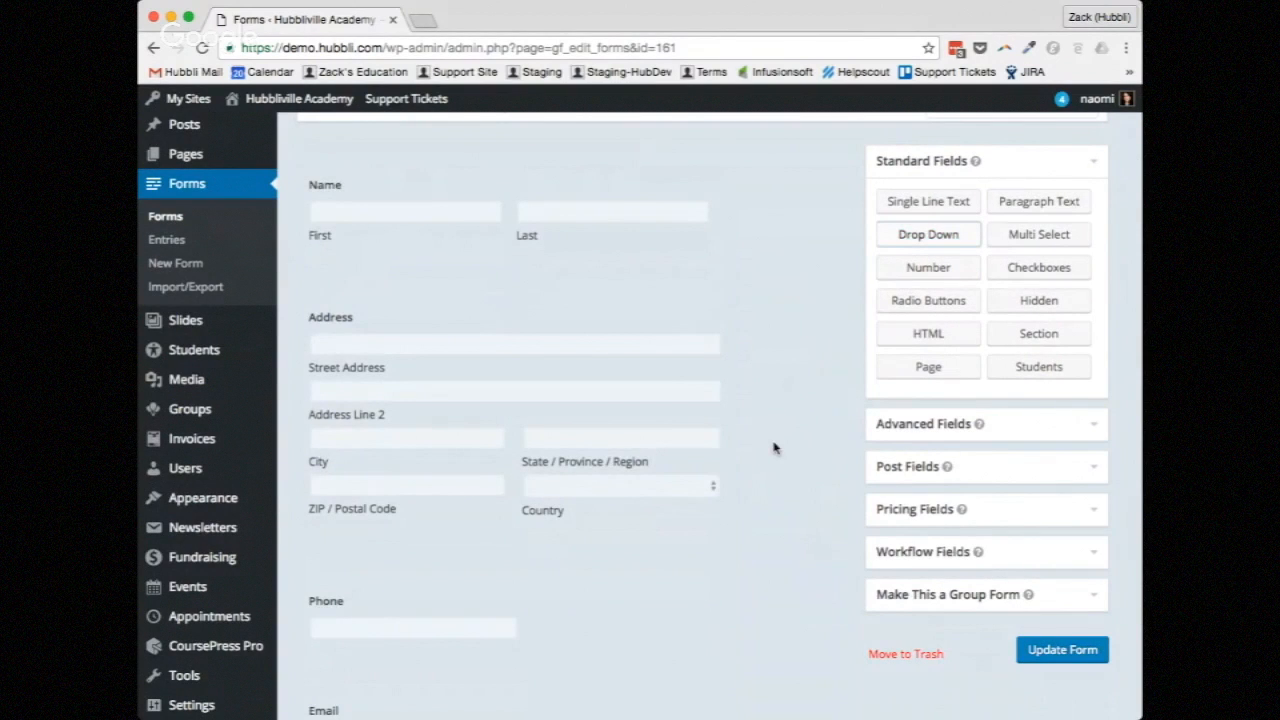
{"action": "scroll", "coordinate": [773, 448], "scroll_direction": "down", "scroll_amount": 1}
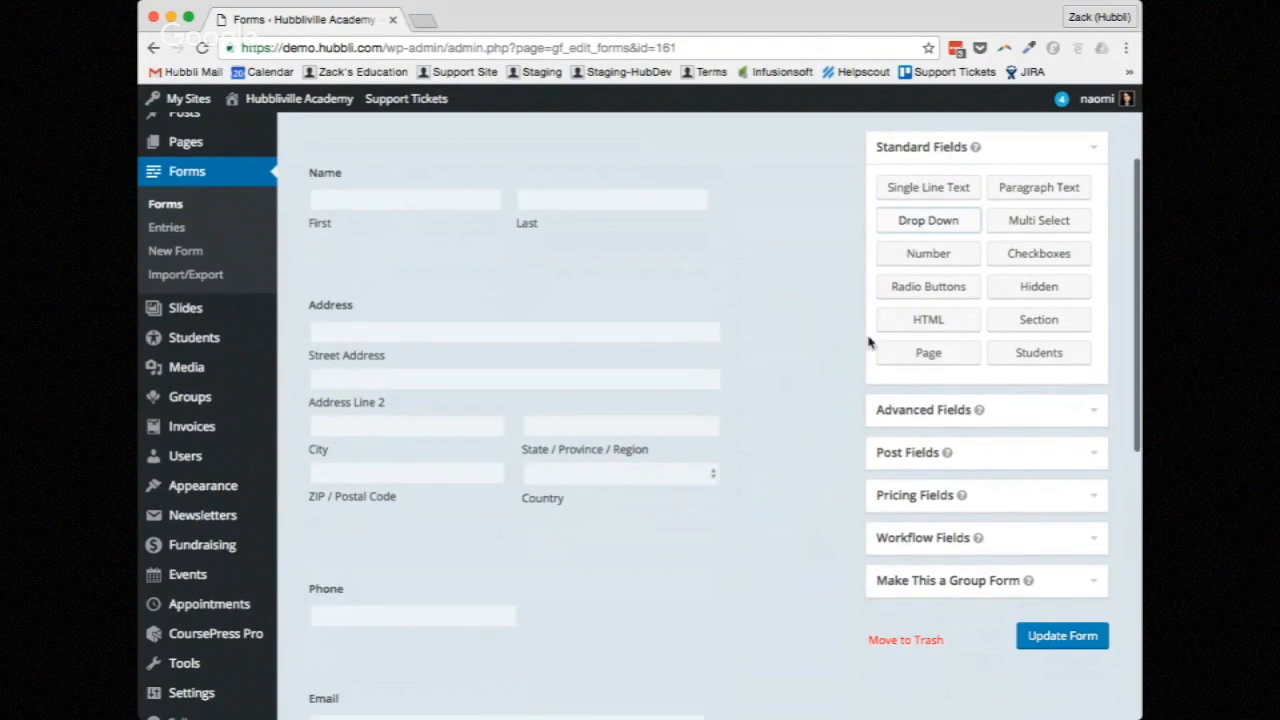
{"action": "left_click", "coordinate": [929, 290]}
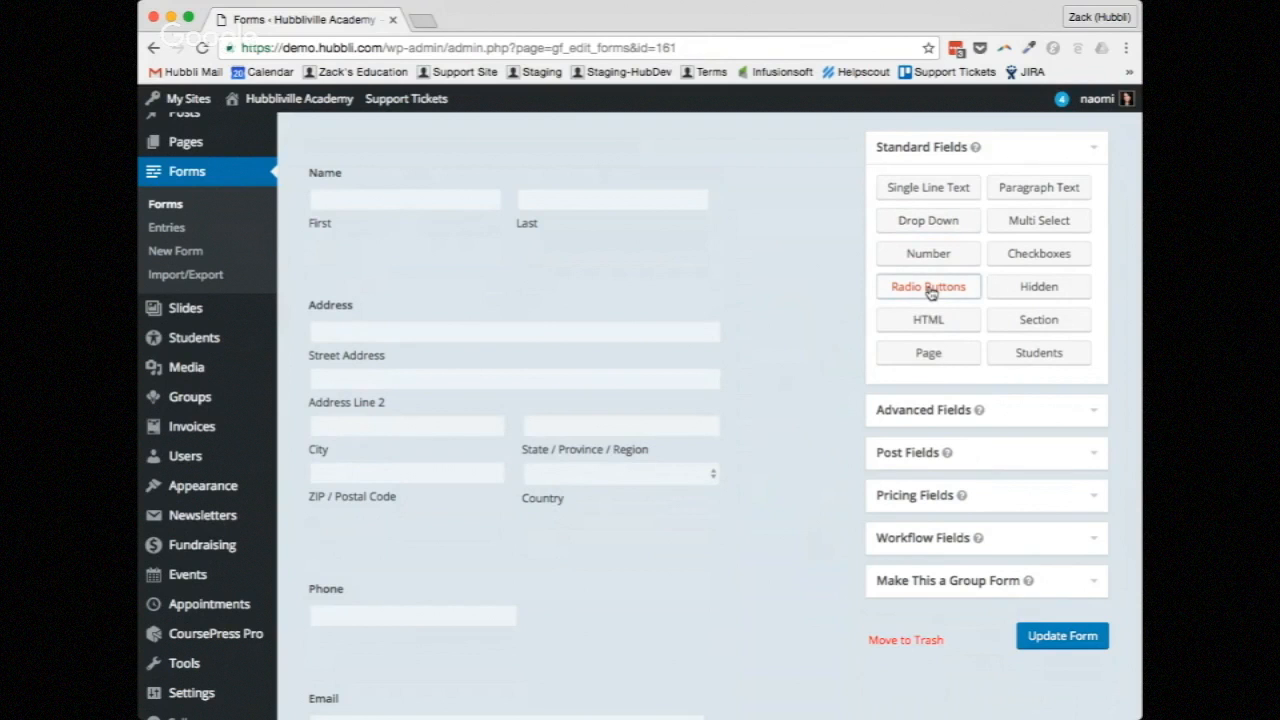
- Insert a Section break at the start of the form, above the Name field
{"action": "scroll", "coordinate": [794, 505], "scroll_direction": "up", "scroll_amount": 2}
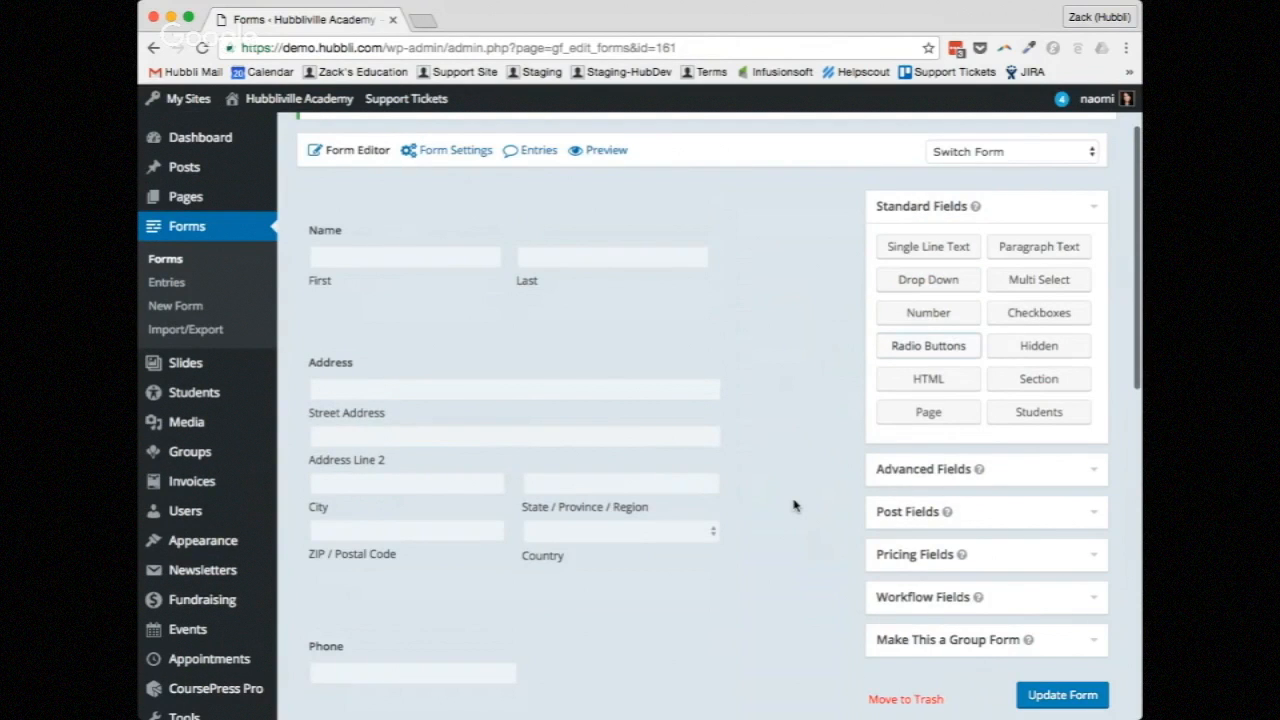
{"action": "left_click_drag", "start_coordinate": [1036, 425], "coordinate": [523, 285]}
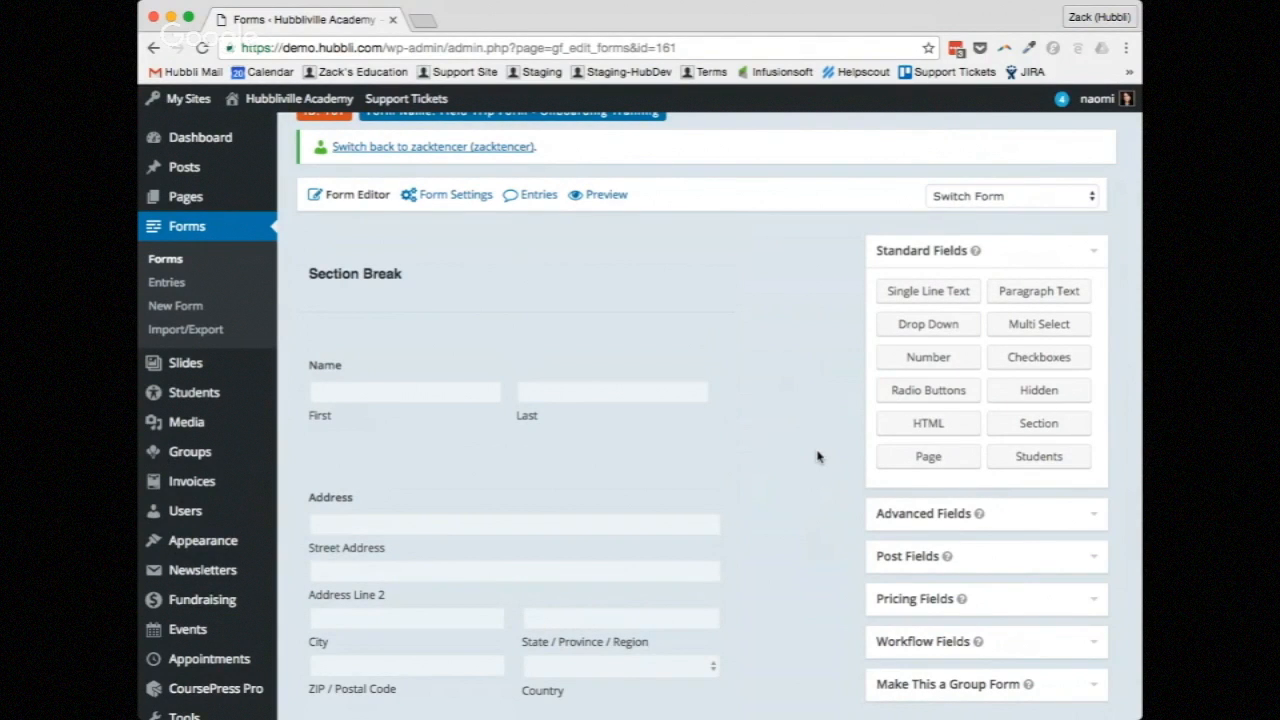
{"action": "scroll", "coordinate": [799, 503], "scroll_direction": "down", "scroll_amount": 1}
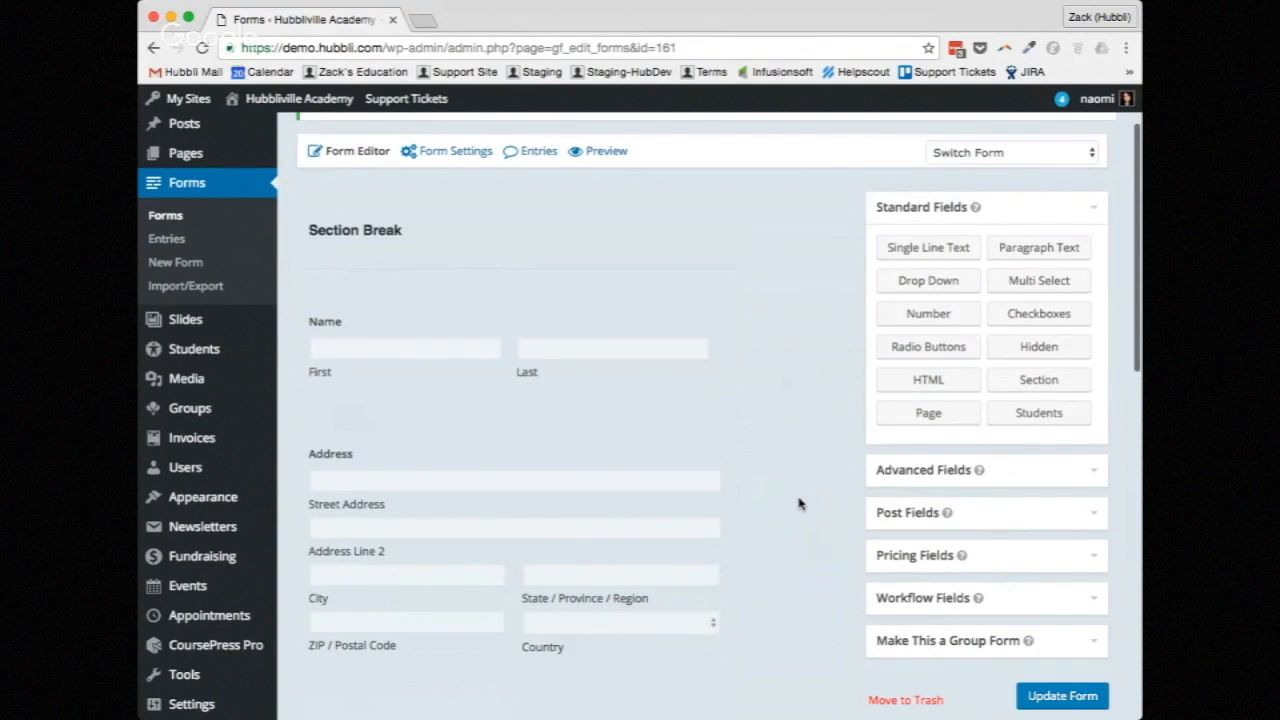
{"action": "scroll", "coordinate": [799, 503], "scroll_direction": "down", "scroll_amount": 1}
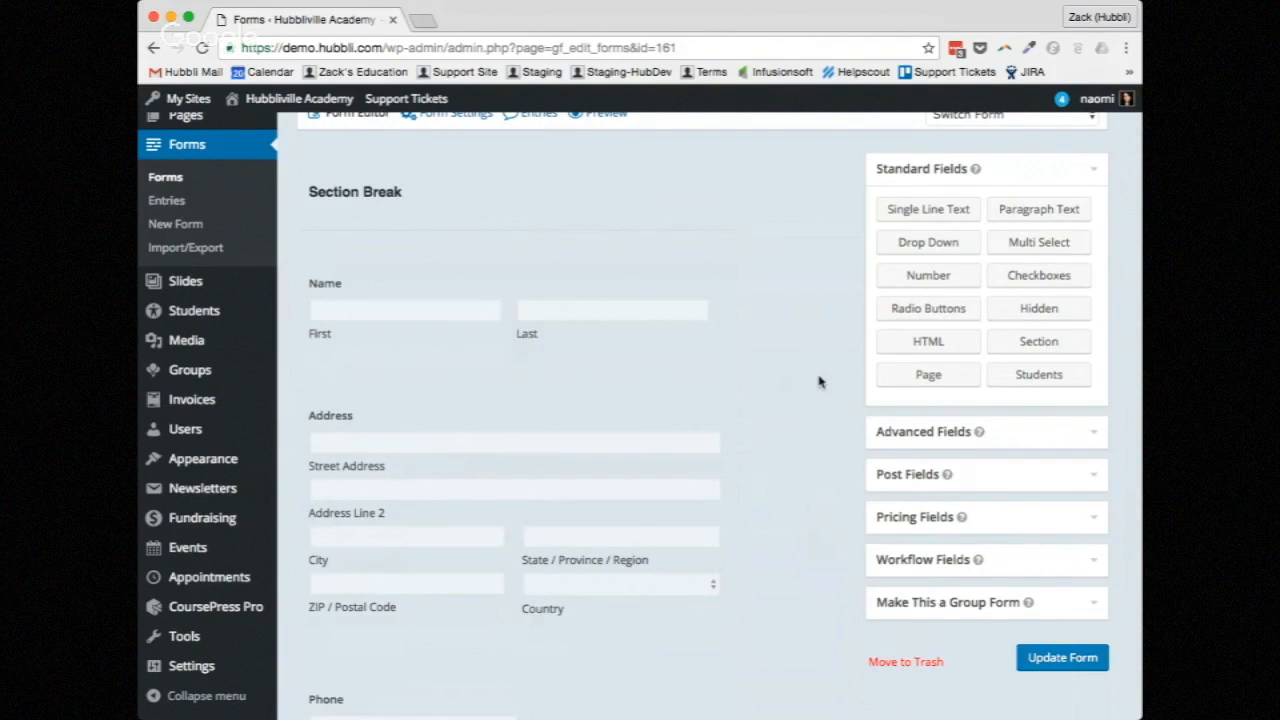
- Add the advanced Signature field to the end of the form, below the Radio Buttons field
{"action": "scroll", "coordinate": [820, 377], "scroll_direction": "down", "scroll_amount": 1}
{"action": "left_click", "coordinate": [1014, 417]}
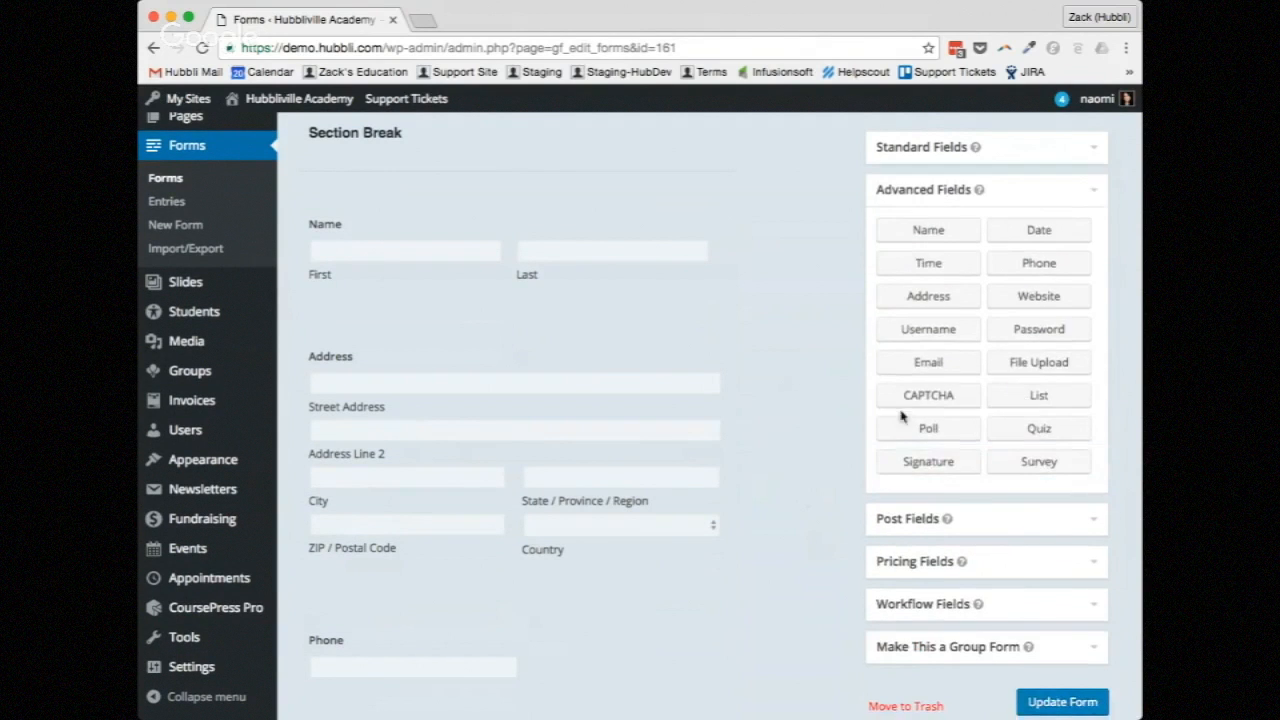
{"action": "scroll", "coordinate": [840, 437], "scroll_direction": "up", "scroll_amount": 1}
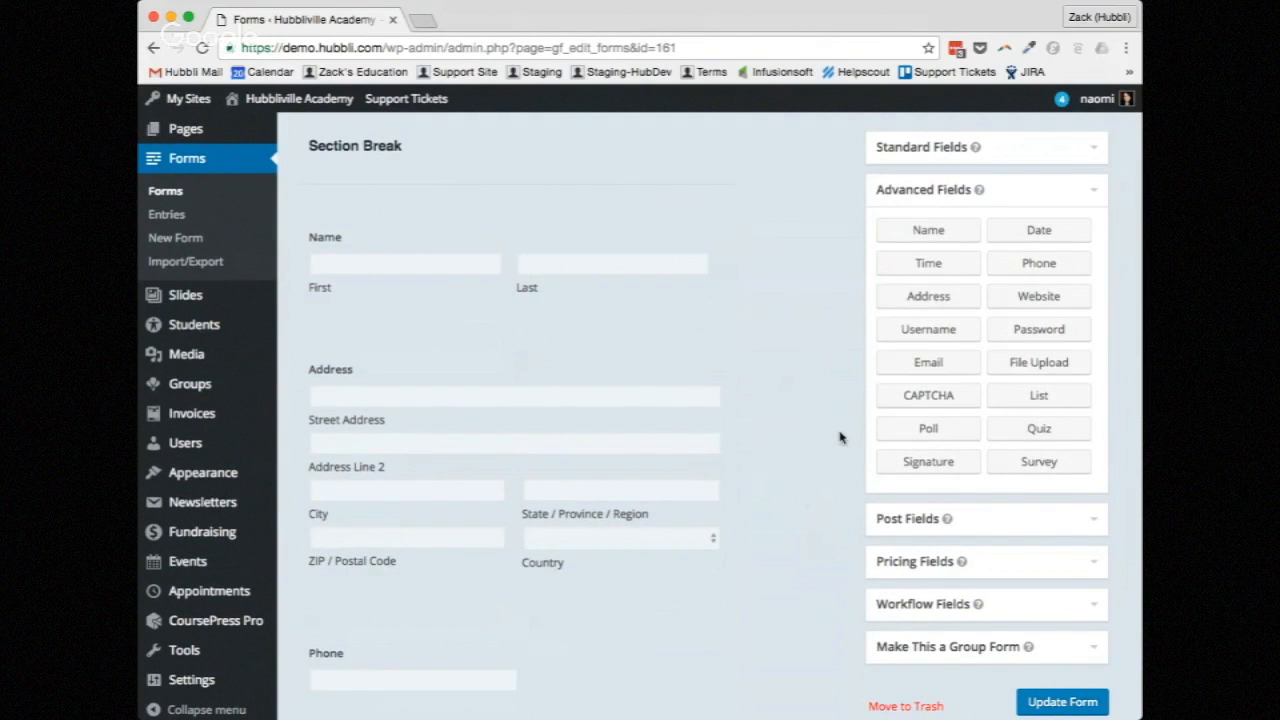
{"action": "scroll", "coordinate": [814, 509], "scroll_direction": "down", "scroll_amount": 10}
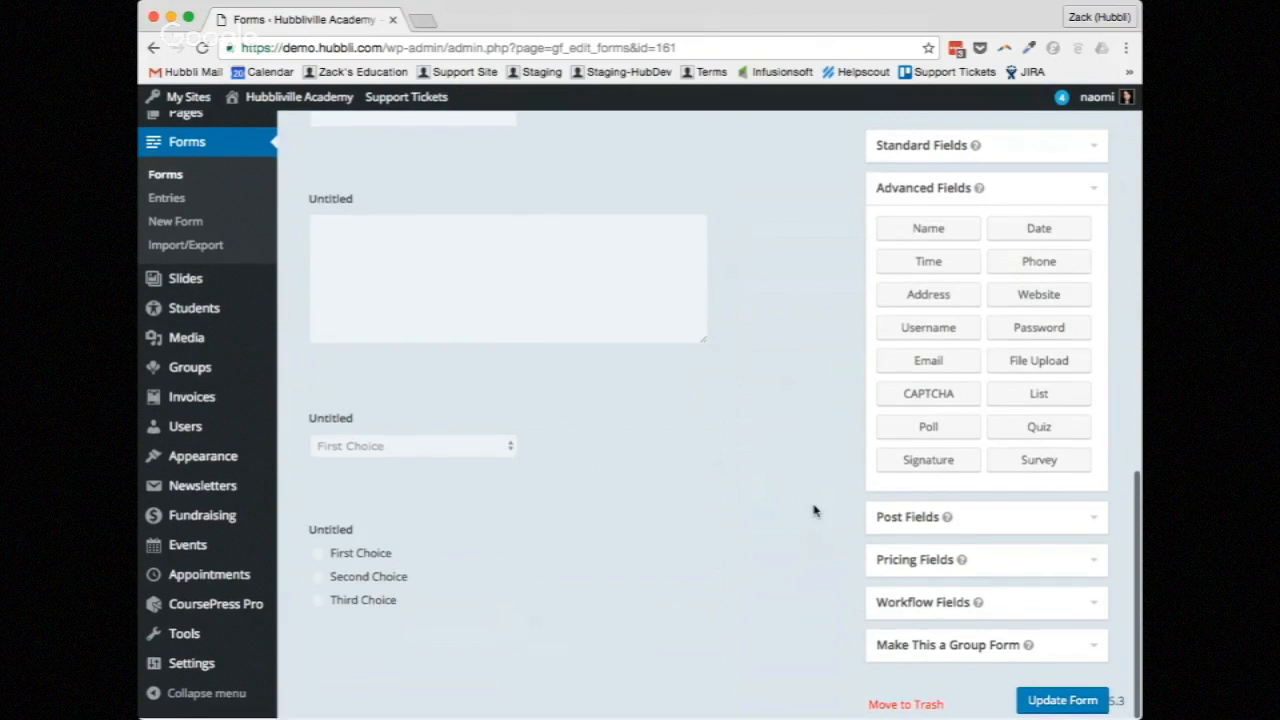
{"action": "mouse_move", "coordinate": [914, 463]}
{"action": "left_mouse_down"}
{"action": "mouse_move", "coordinate": [830, 478]}
{"action": "mouse_move", "coordinate": [393, 647]}
{"action": "left_mouse_up"}
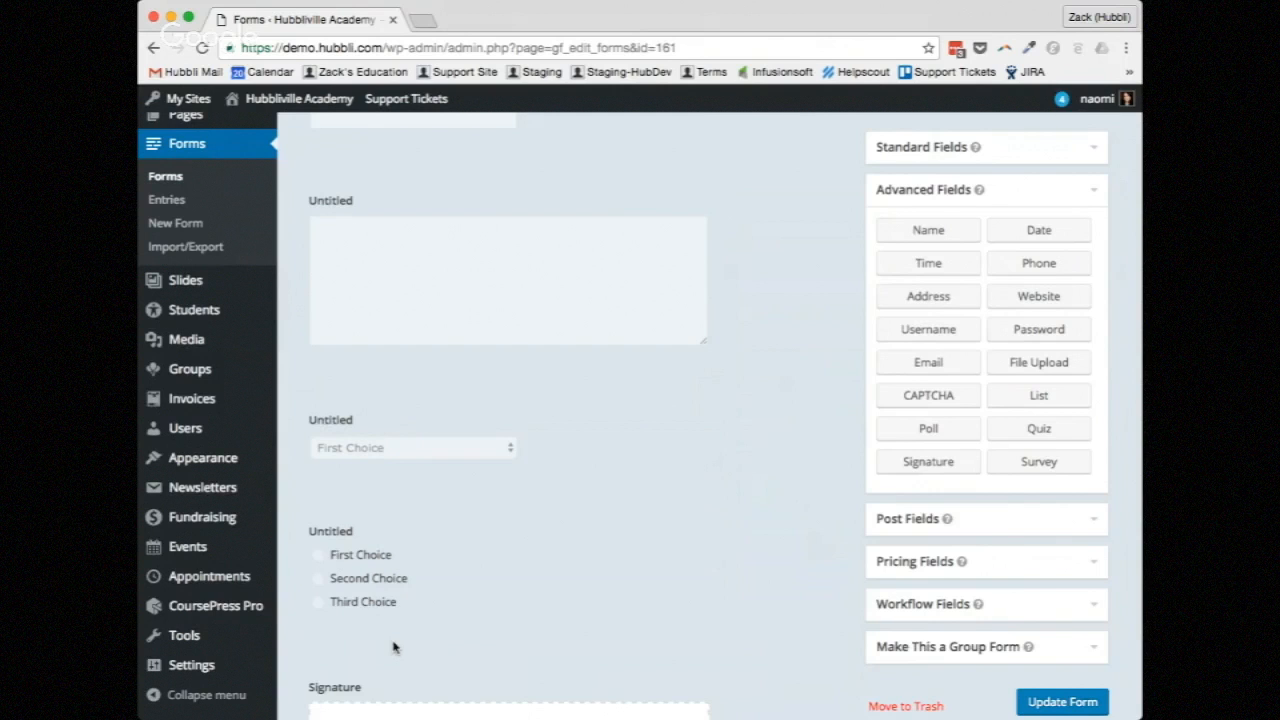
{"action": "scroll", "coordinate": [393, 647], "scroll_direction": "down", "scroll_amount": 3}
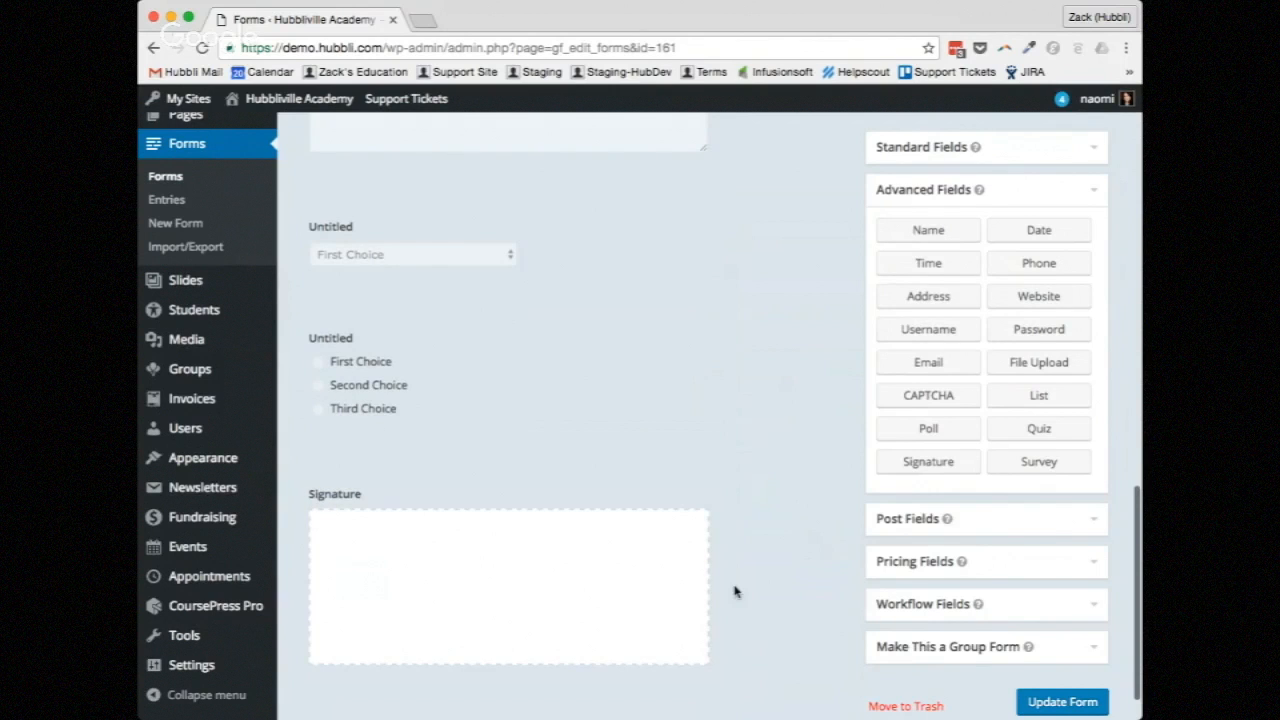
{"action": "scroll", "coordinate": [734, 591], "scroll_direction": "down", "scroll_amount": 1}
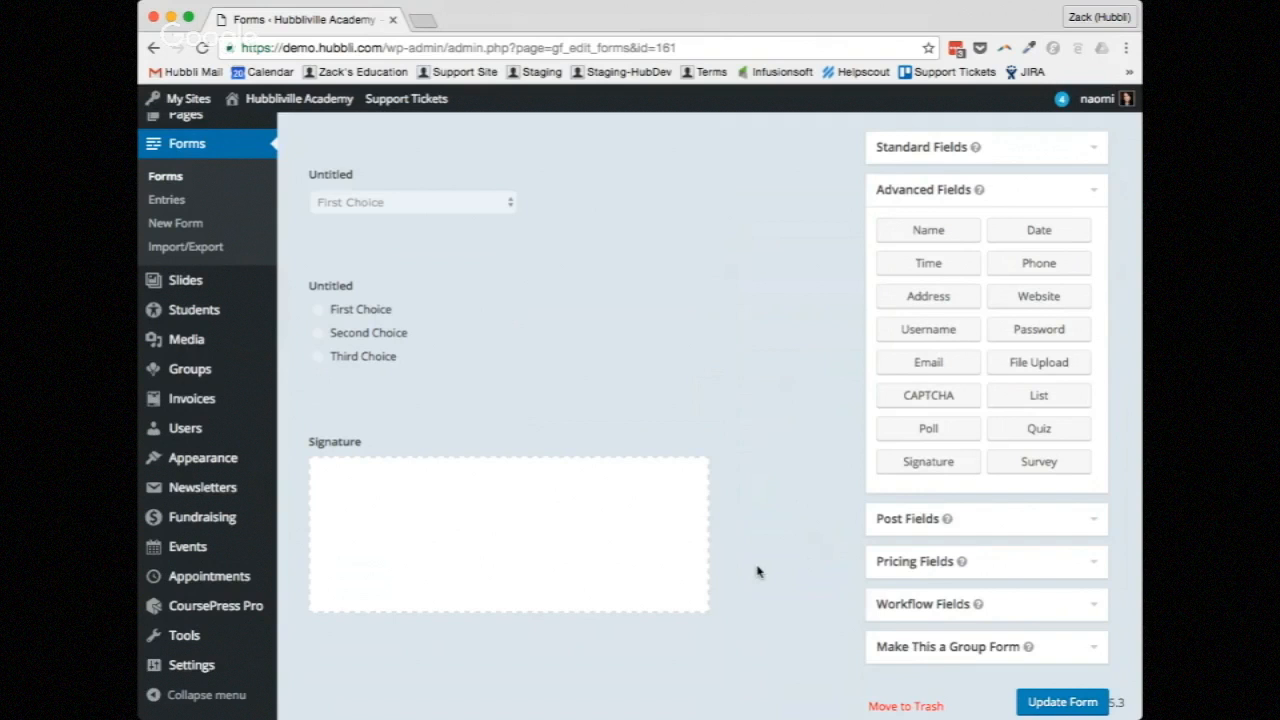
- Open the settings of the Section Break at the start of the form and clear its field label
{"action": "scroll", "coordinate": [757, 571], "scroll_direction": "up", "scroll_amount": 10}
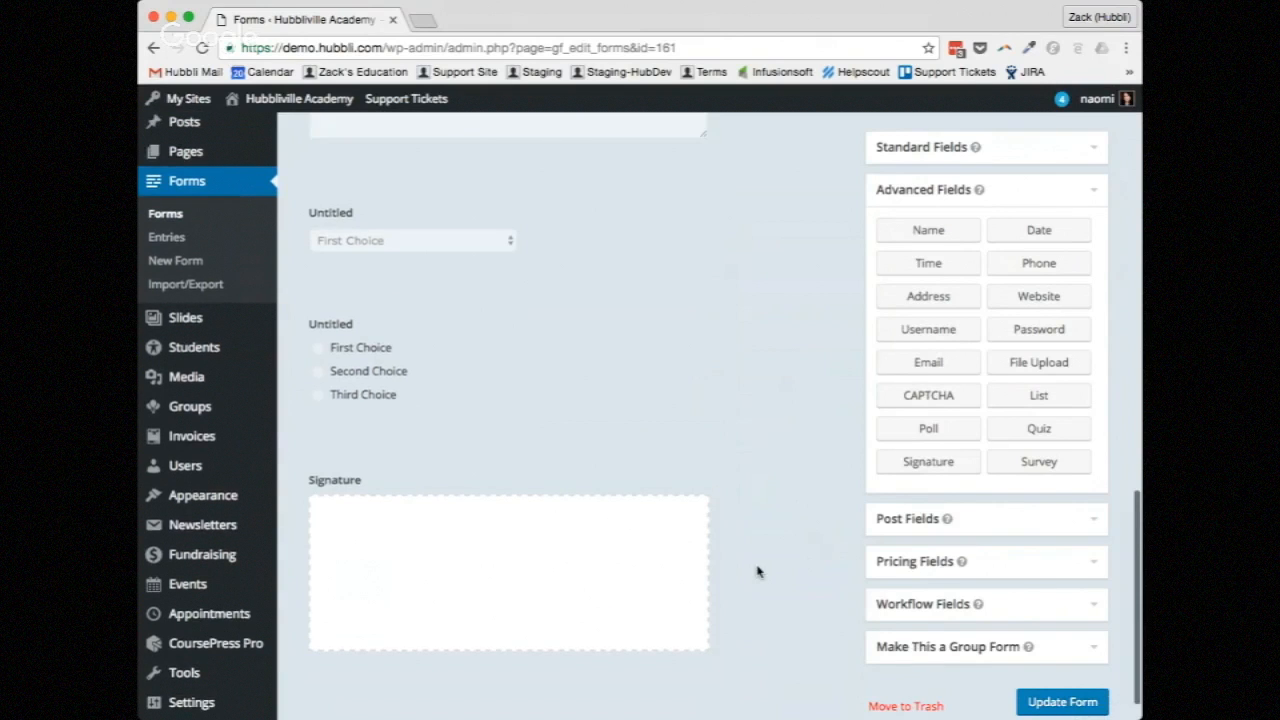
{"action": "scroll", "coordinate": [786, 535], "scroll_direction": "up", "scroll_amount": 5}
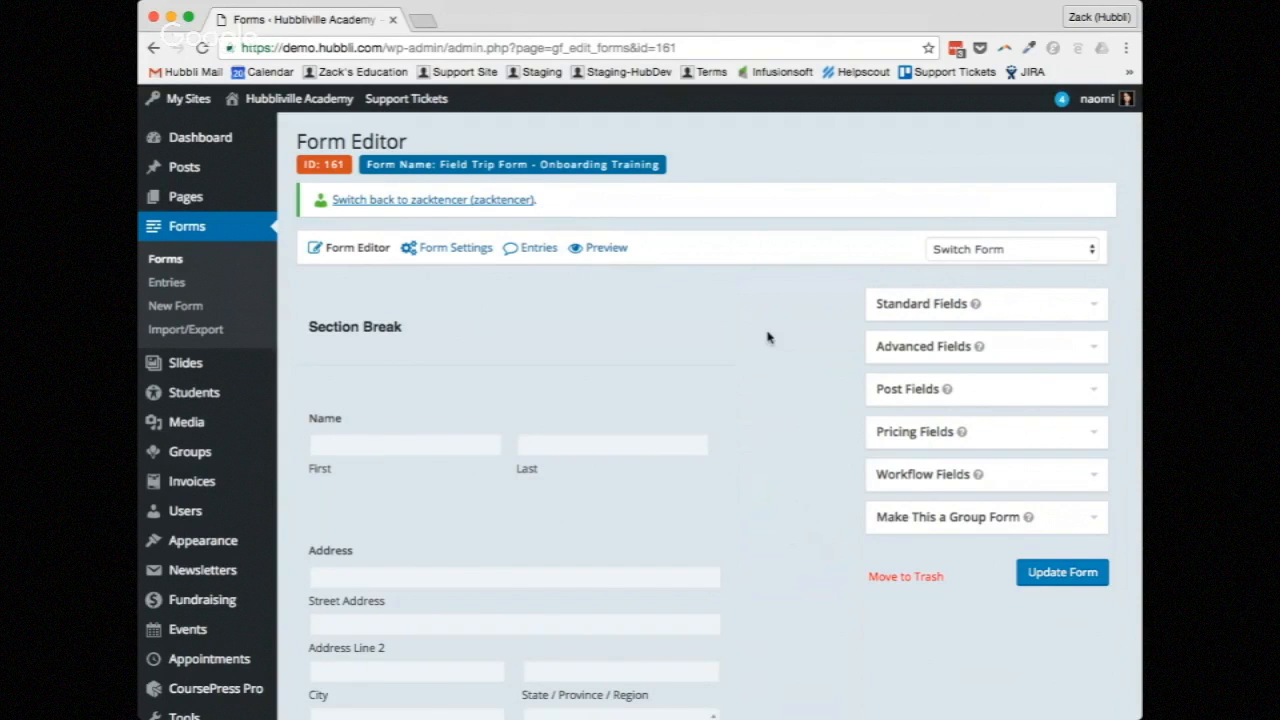
{"action": "left_click", "coordinate": [524, 349]}
{"action": "scroll", "coordinate": [506, 331], "scroll_direction": "down", "scroll_amount": 2}
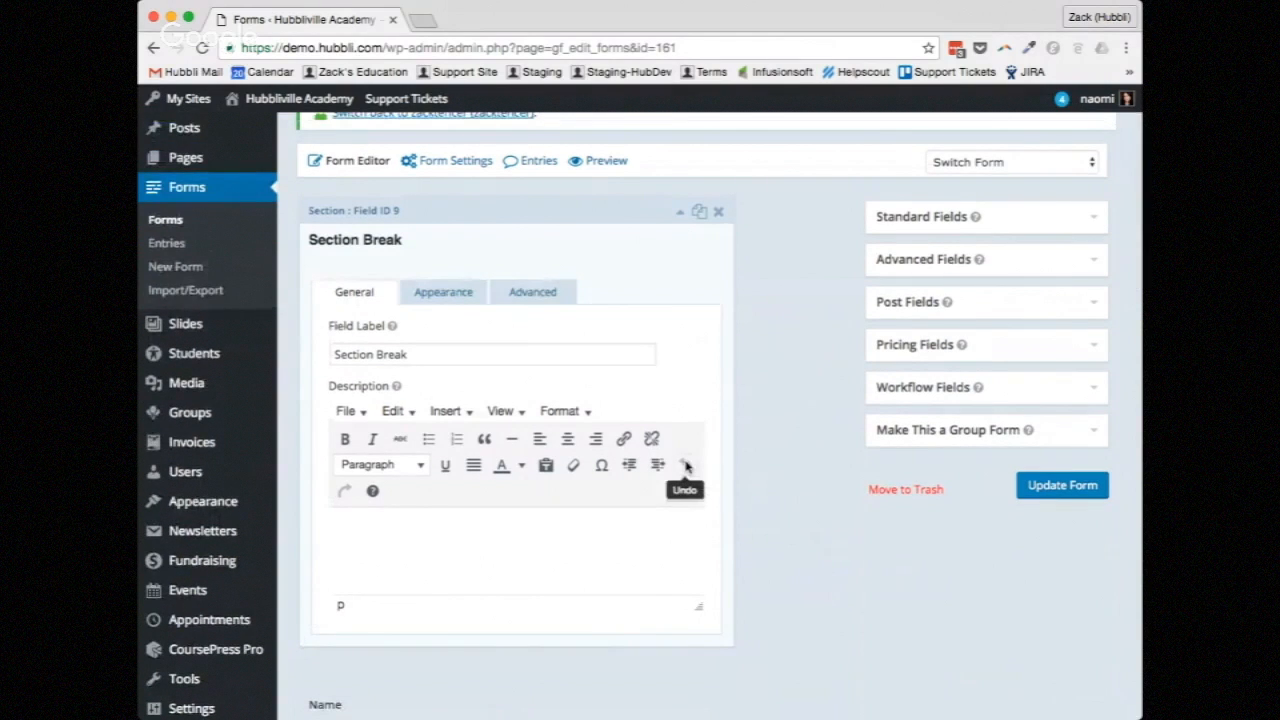
{"action": "left_click_drag", "start_coordinate": [600, 355], "coordinate": [327, 355]}
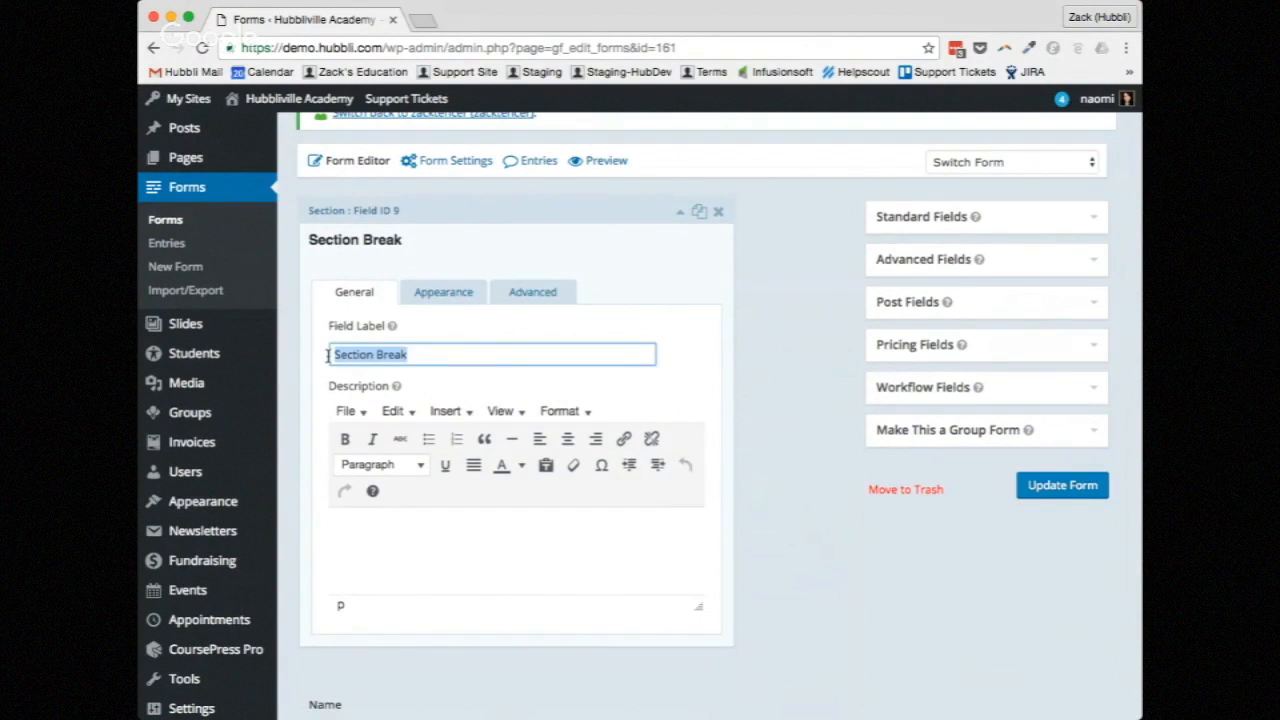
{"action": "key", "text": "BackSpace"}
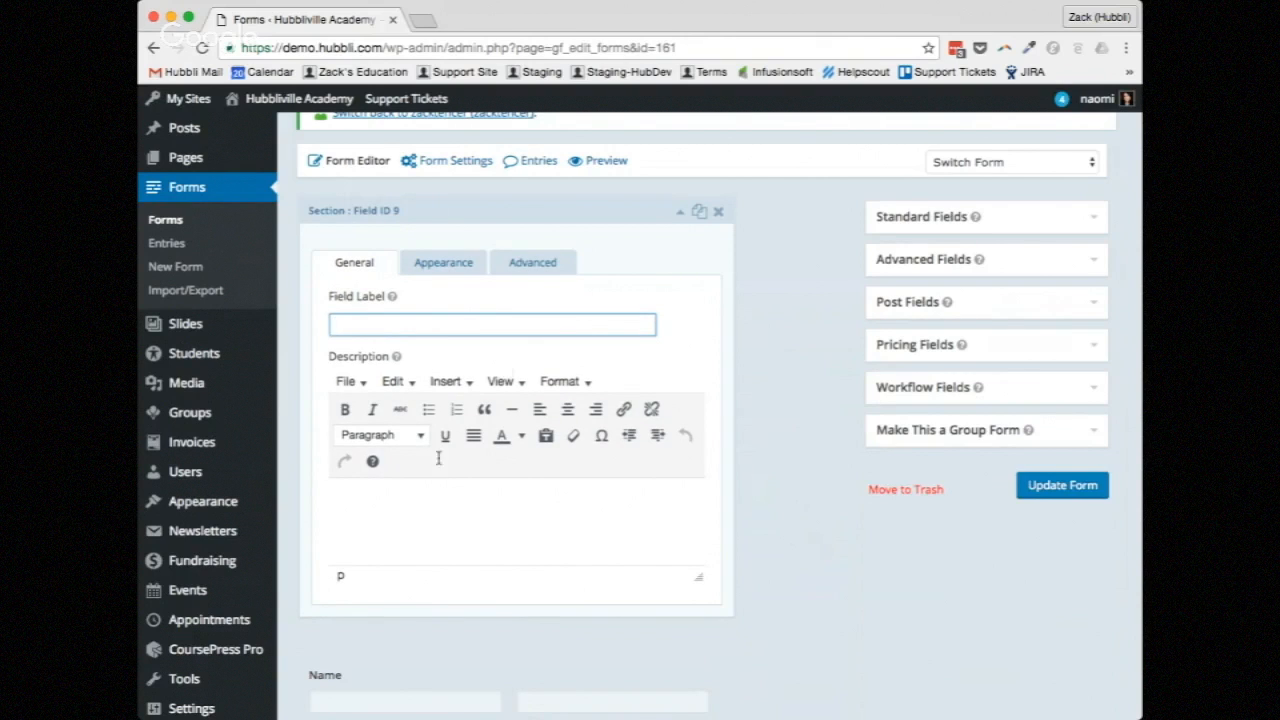
- Write the section description on three lines: "Hi everyone,", "Here are some items to bring with on our field trip today:" and "Sunscreen, Hat, Waterbottle"
{"action": "left_click", "coordinate": [404, 529]}
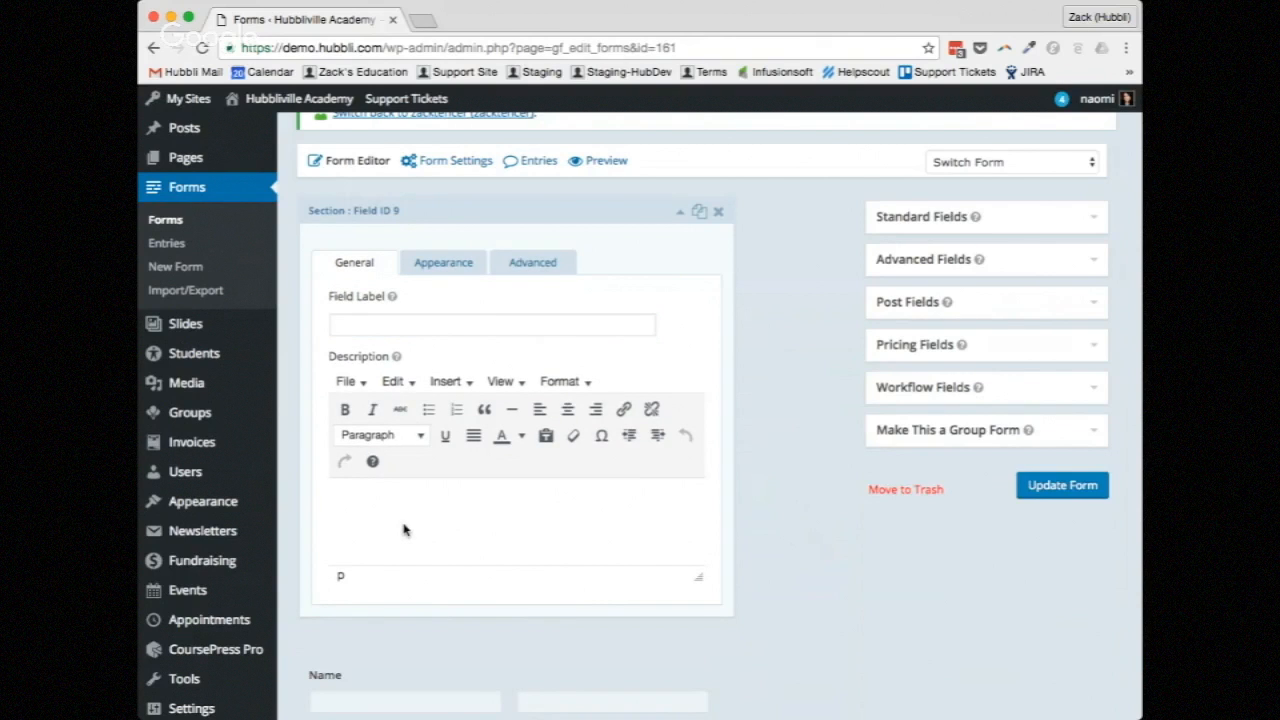
{"action": "type", "text": "Hi everyone, Here are some items to bring with on our field trip today:"}
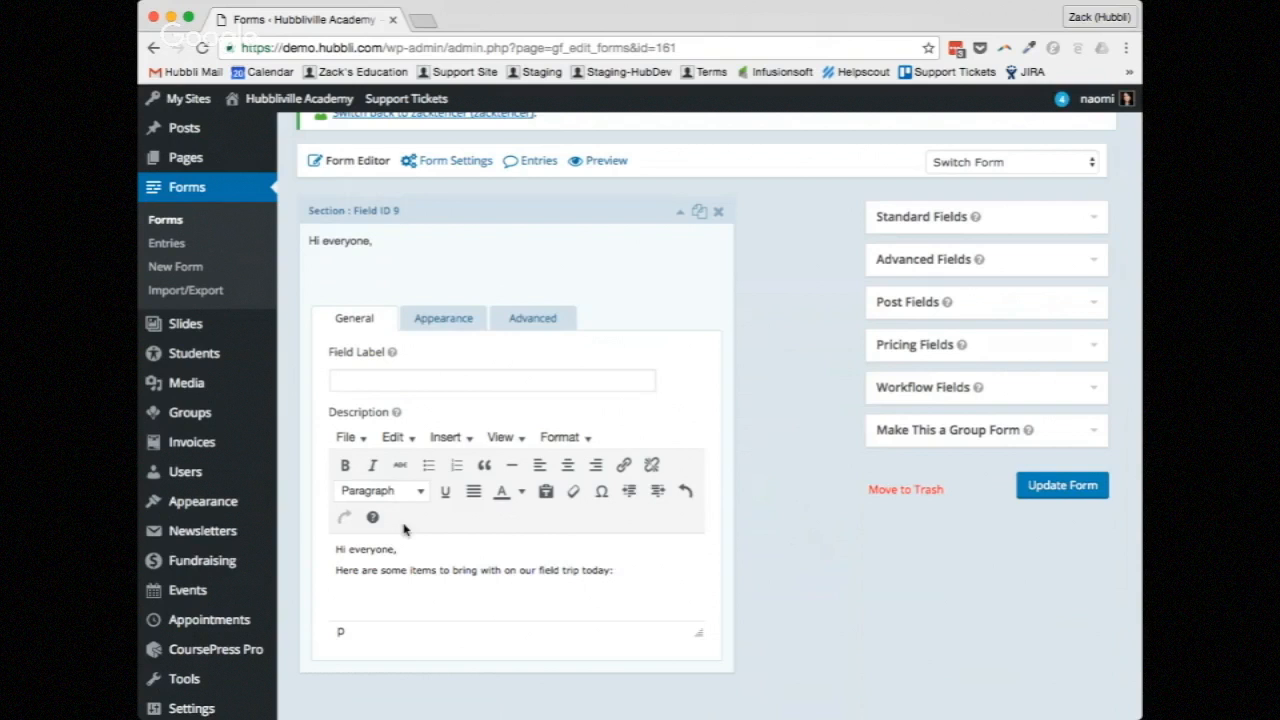
{"action": "key", "text": "Return"}
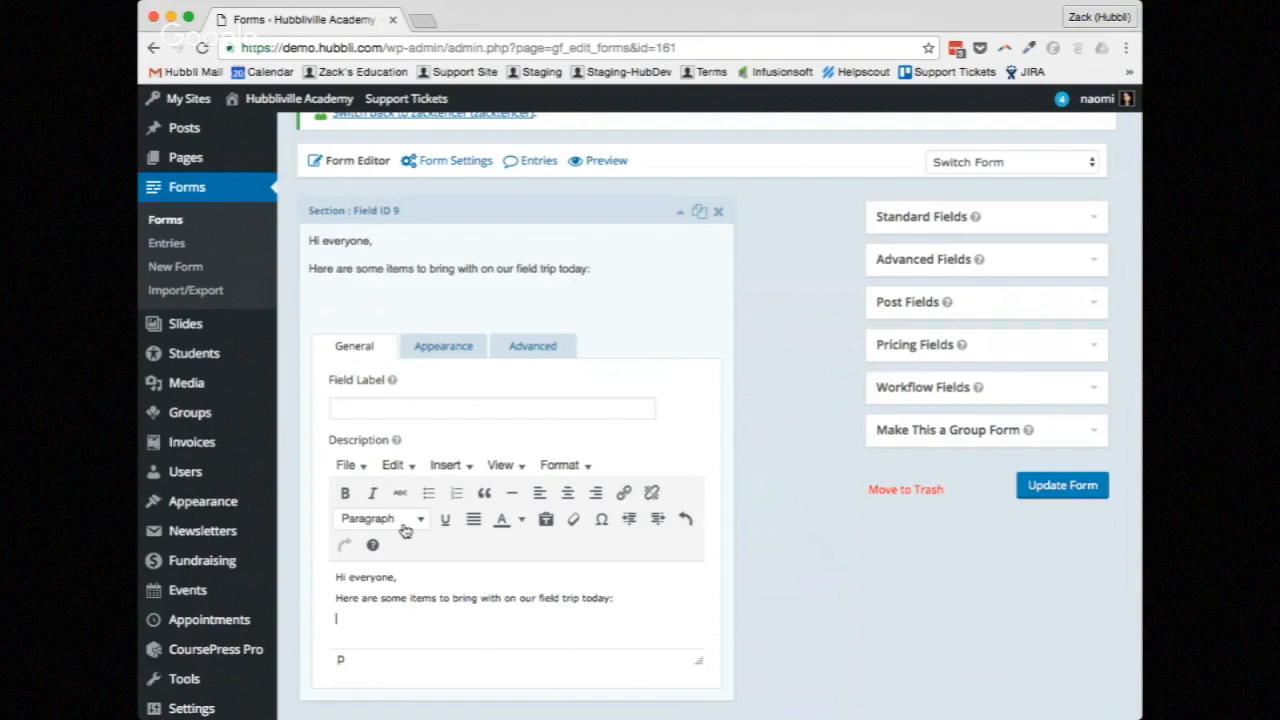
{"action": "scroll", "coordinate": [443, 557], "scroll_direction": "down", "scroll_amount": 1}
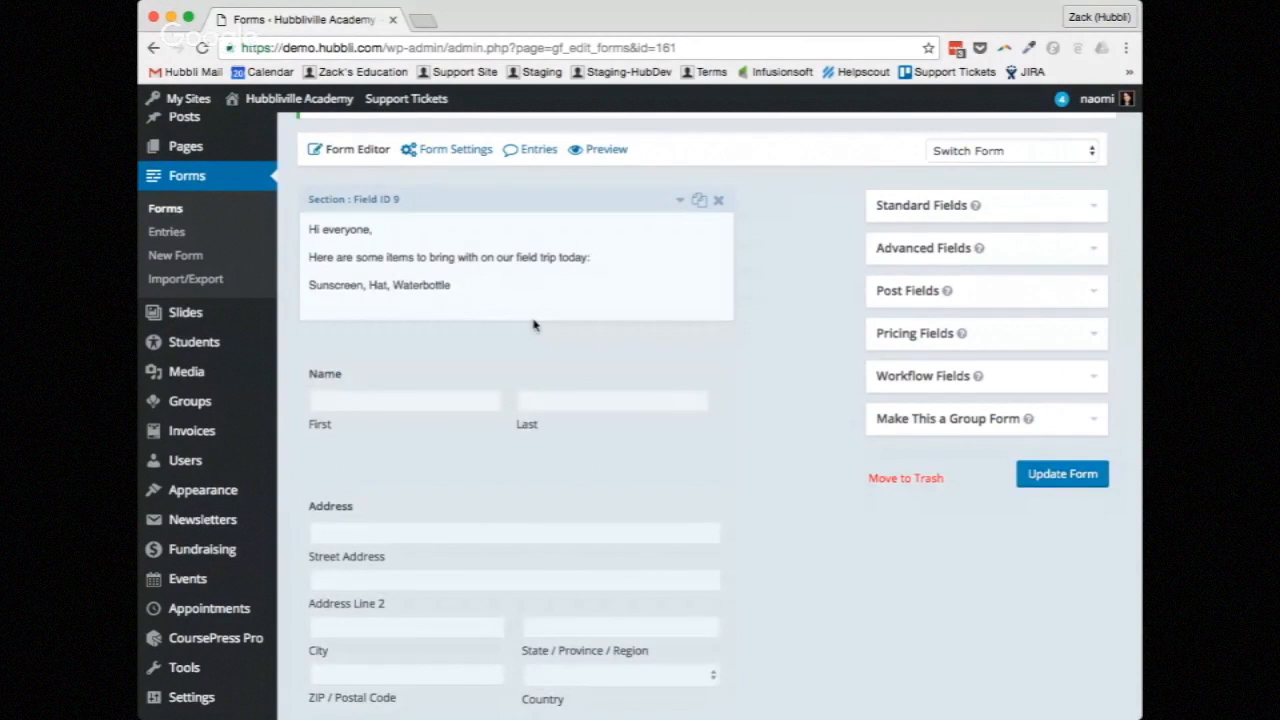
- Change the Name field's label to "Parent Name" and collapse its settings
{"action": "scroll", "coordinate": [829, 566], "scroll_direction": "down", "scroll_amount": 1}
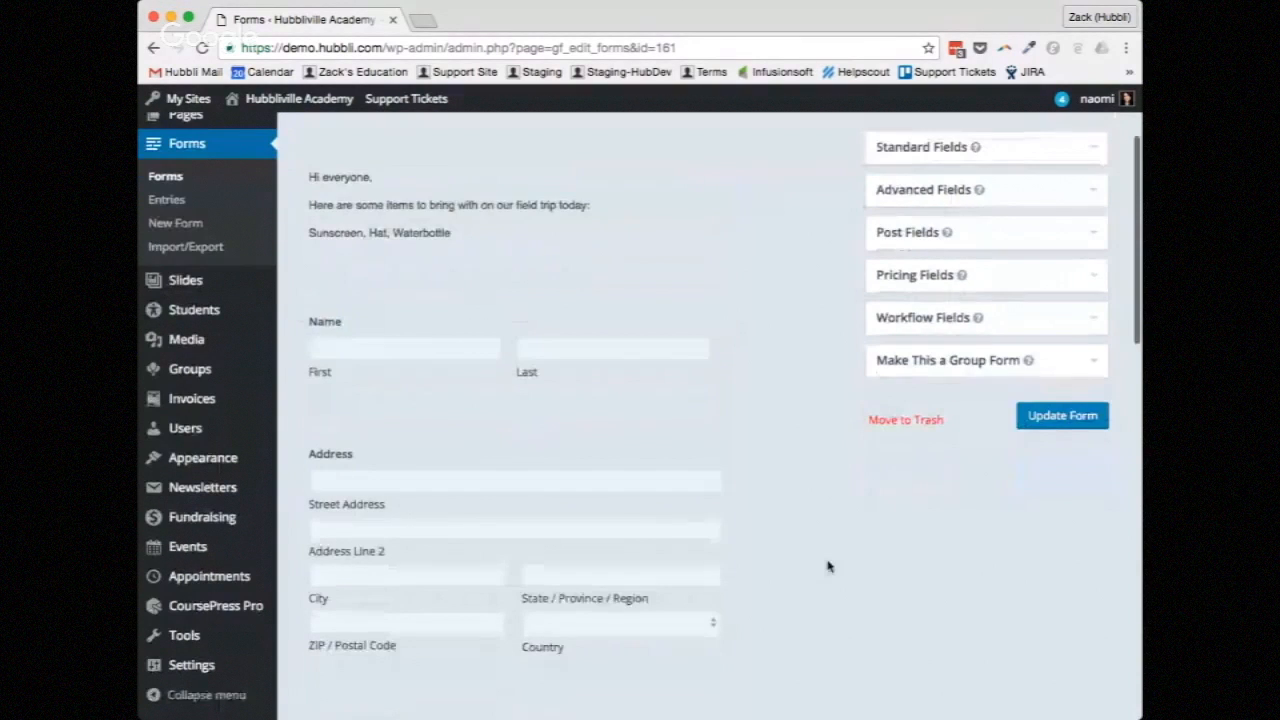
{"action": "scroll", "coordinate": [829, 566], "scroll_direction": "up", "scroll_amount": 2}
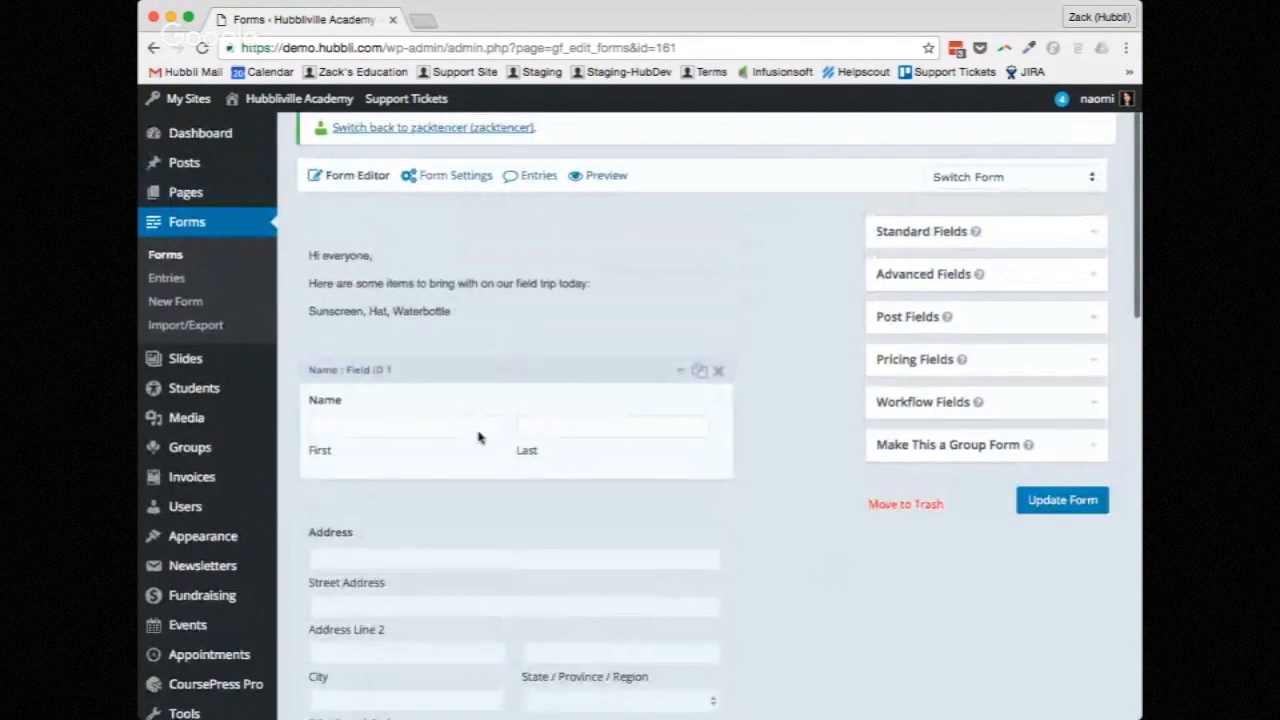
{"action": "left_click", "coordinate": [500, 406]}
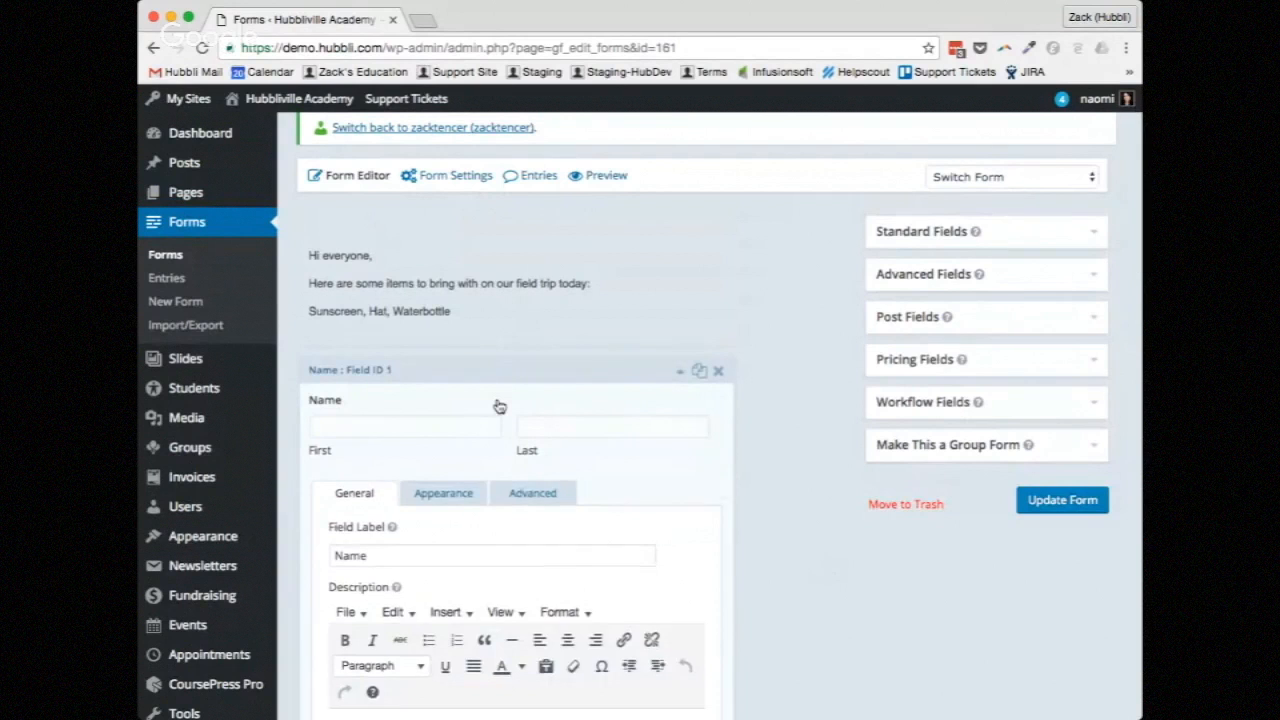
{"action": "scroll", "coordinate": [643, 436], "scroll_direction": "down", "scroll_amount": 3}
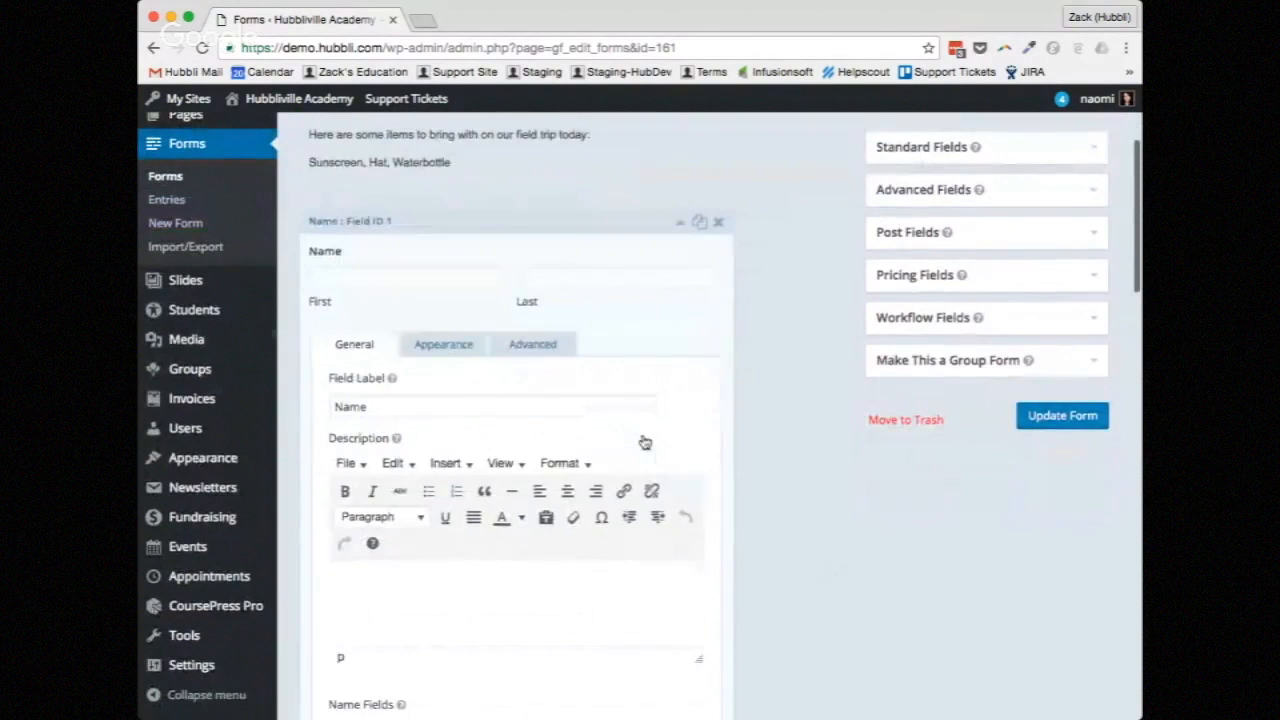
{"action": "scroll", "coordinate": [645, 442], "scroll_direction": "down", "scroll_amount": 2}
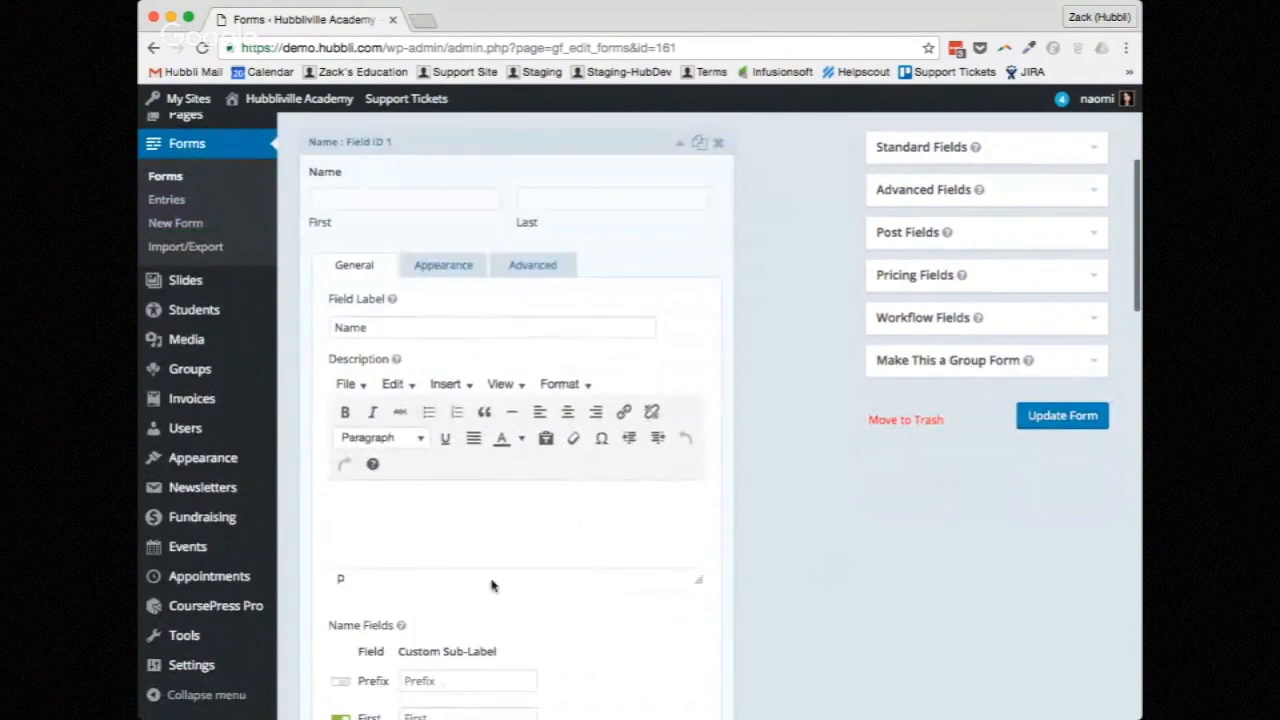
{"action": "left_click", "coordinate": [402, 534]}
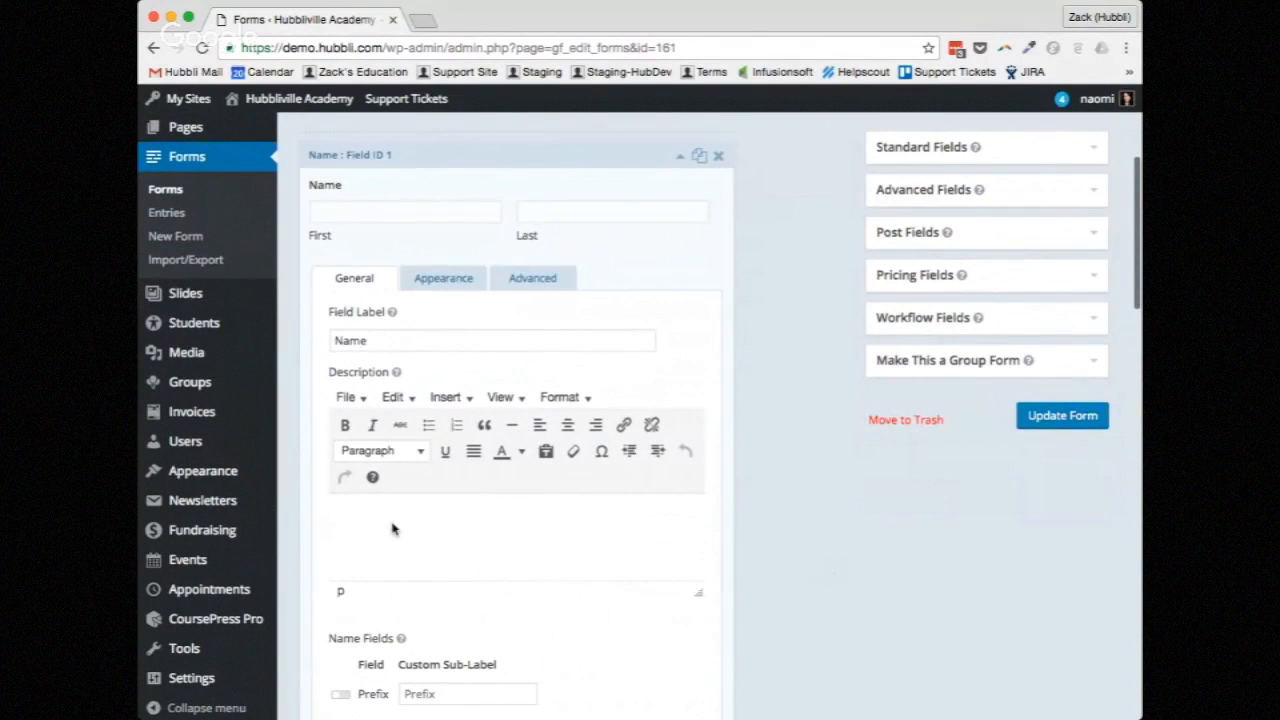
{"action": "scroll", "coordinate": [437, 548], "scroll_direction": "up", "scroll_amount": 1}
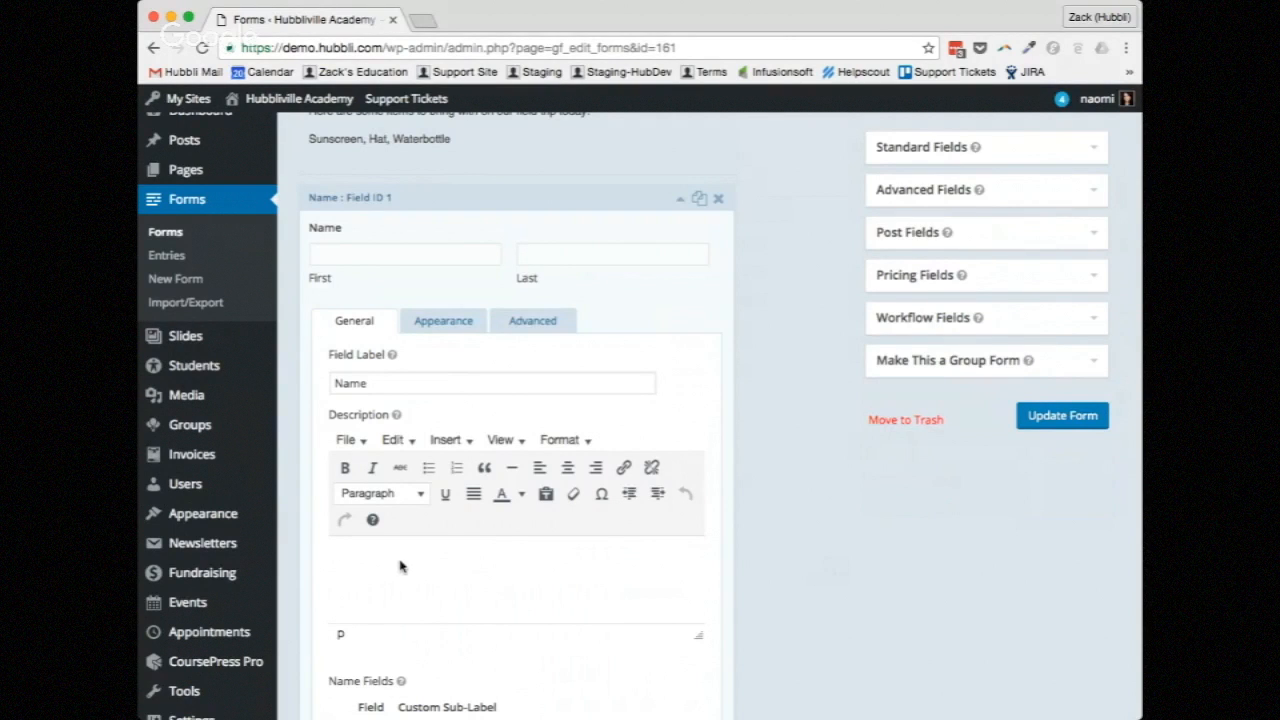
{"action": "left_click", "coordinate": [373, 386]}
{"action": "type", "text": "Parent"}
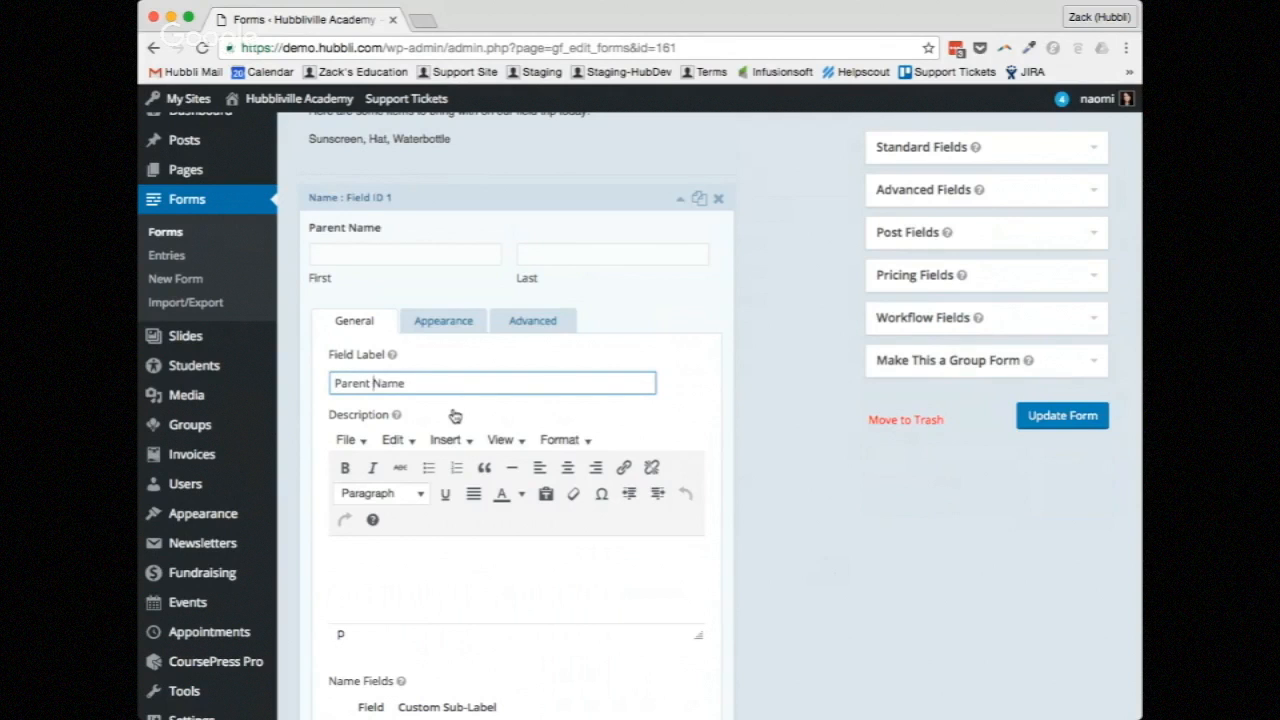
{"action": "left_click", "coordinate": [503, 210]}
- Examine the Address field's settings, including the address type choices and the individual address fields with their sub-labels
{"action": "scroll", "coordinate": [512, 340], "scroll_direction": "down", "scroll_amount": 1}
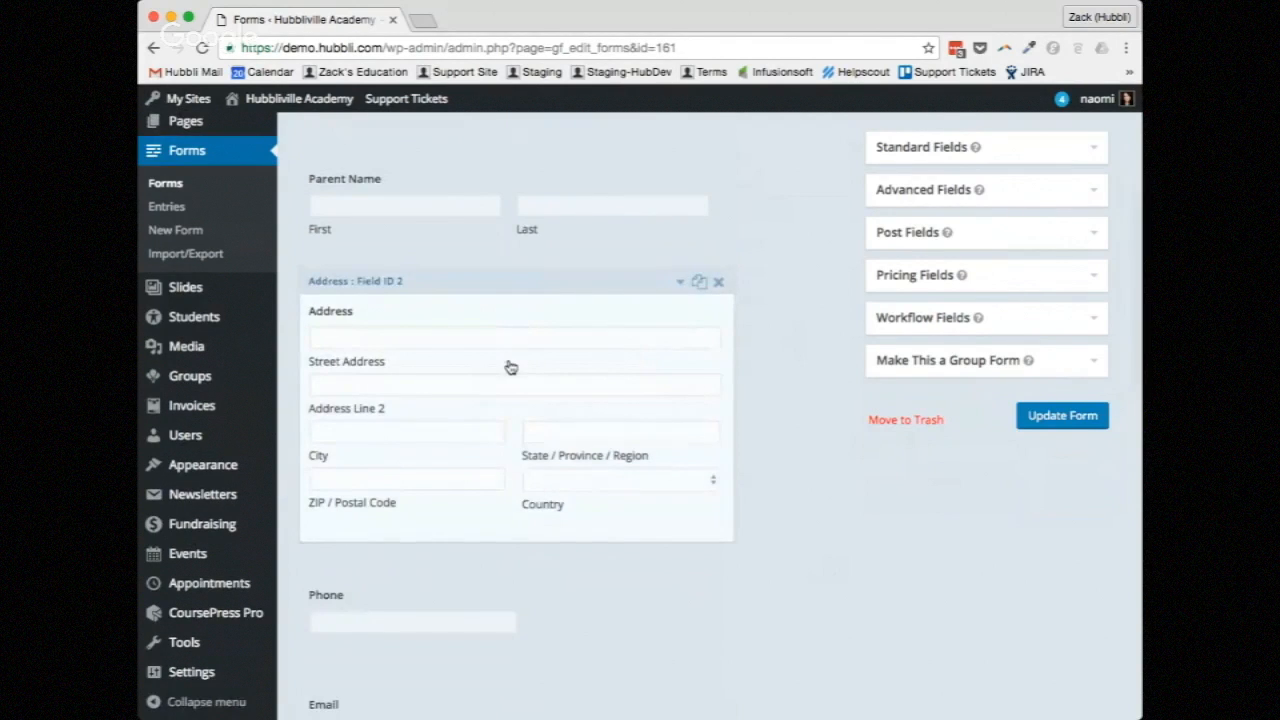
{"action": "left_click", "coordinate": [510, 368]}
{"action": "scroll", "coordinate": [510, 368], "scroll_direction": "down", "scroll_amount": 5}
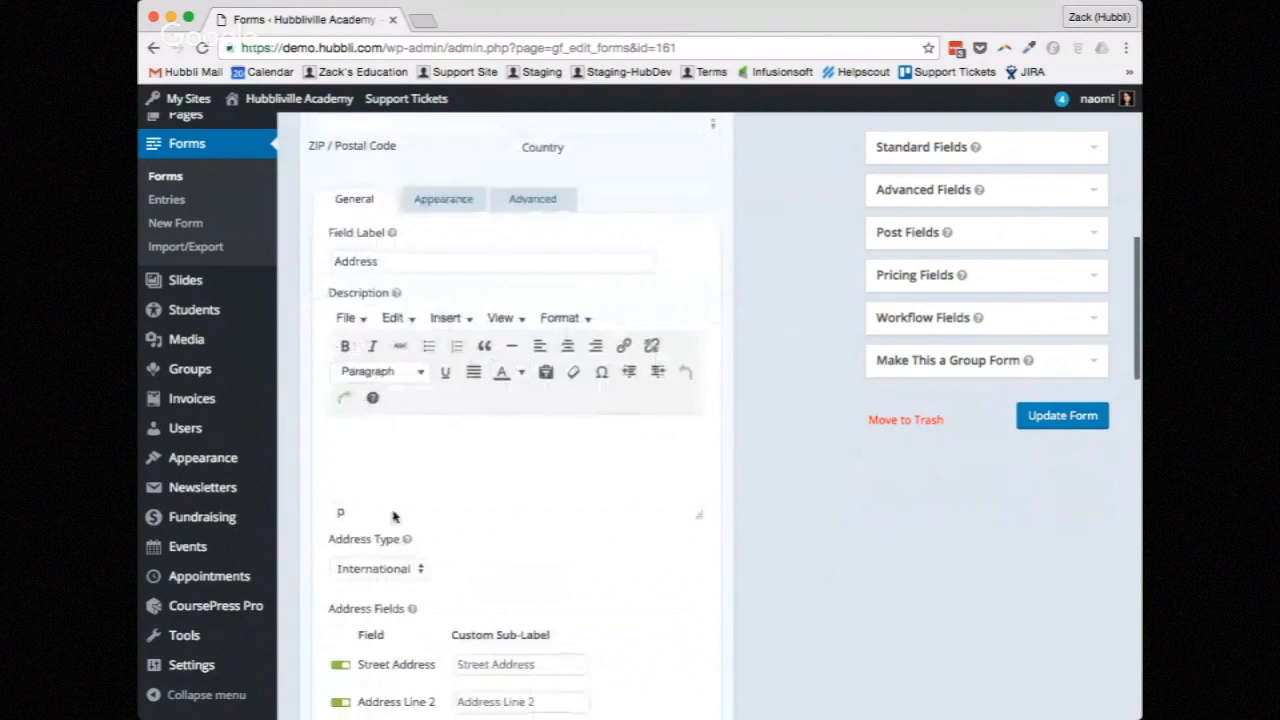
{"action": "left_click", "coordinate": [390, 566]}
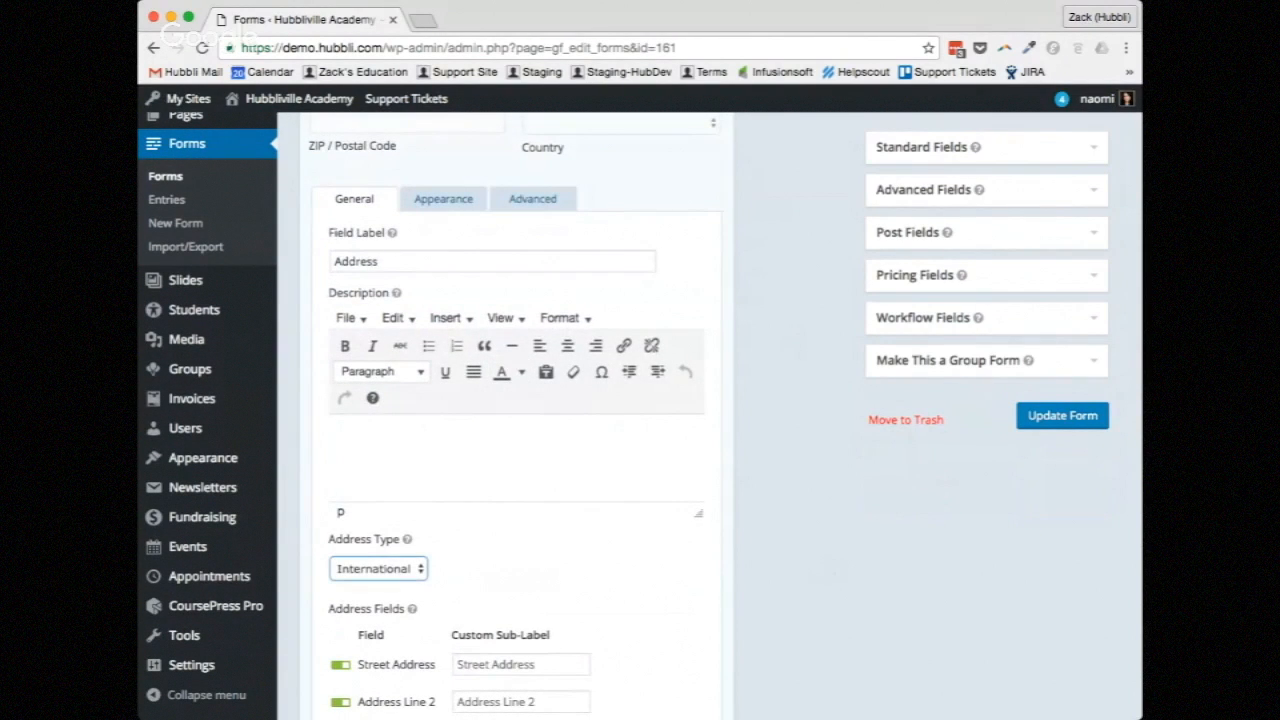
{"action": "left_click", "coordinate": [550, 595]}
{"action": "scroll", "coordinate": [550, 595], "scroll_direction": "down", "scroll_amount": 4}
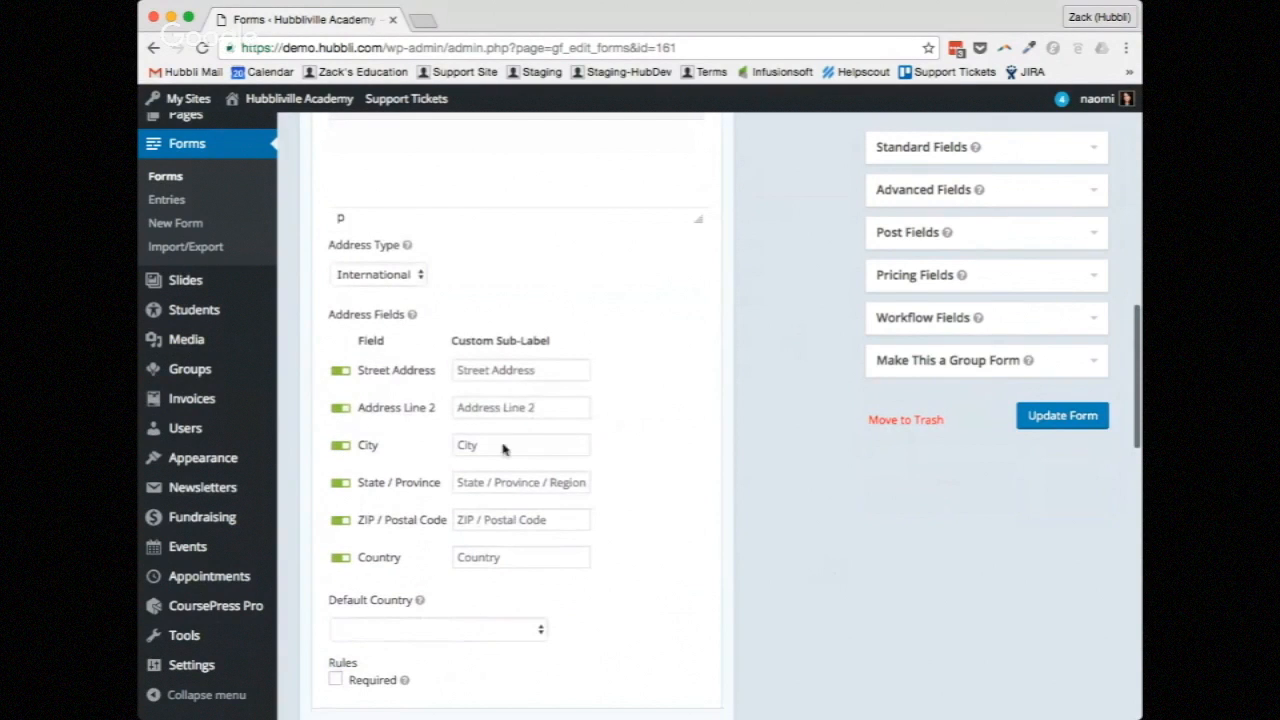
{"action": "scroll", "coordinate": [643, 570], "scroll_direction": "up", "scroll_amount": 1}
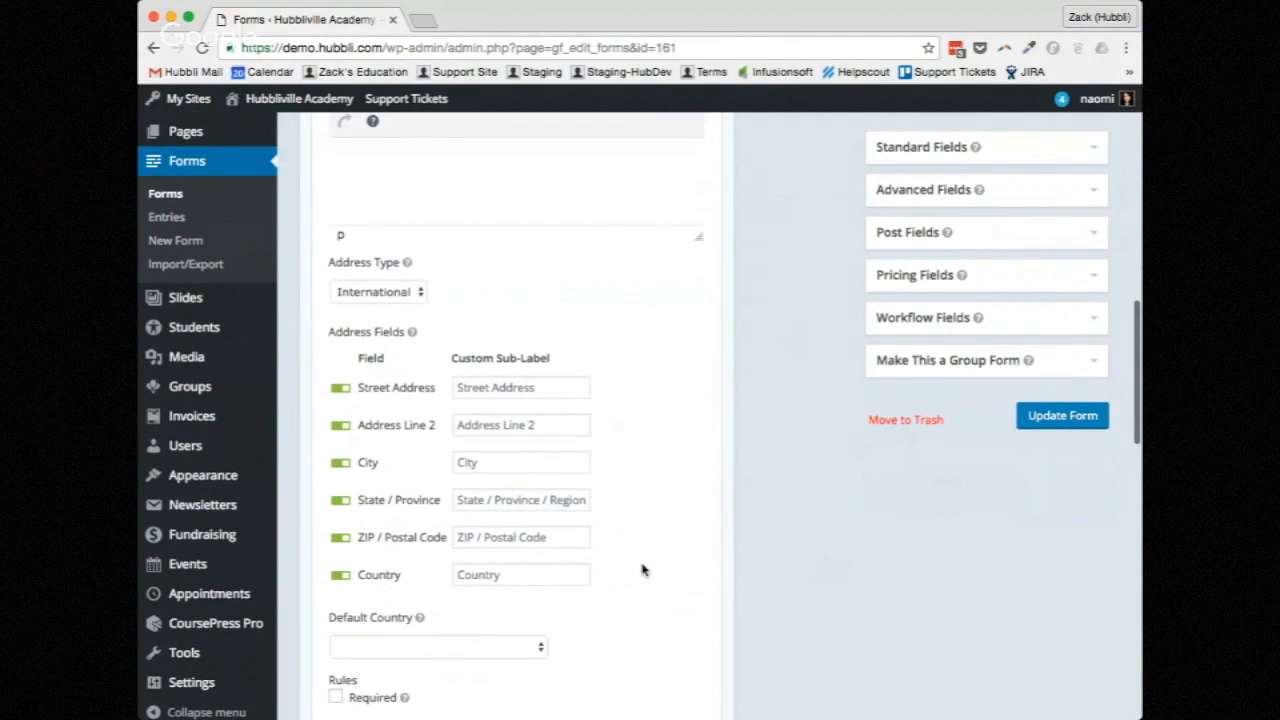
{"action": "scroll", "coordinate": [643, 570], "scroll_direction": "up", "scroll_amount": 5}
{"action": "left_click", "coordinate": [640, 414]}
- Review the Phone field's settings, including its phone format choices, and collapse them again
{"action": "scroll", "coordinate": [633, 414], "scroll_direction": "down", "scroll_amount": 1}
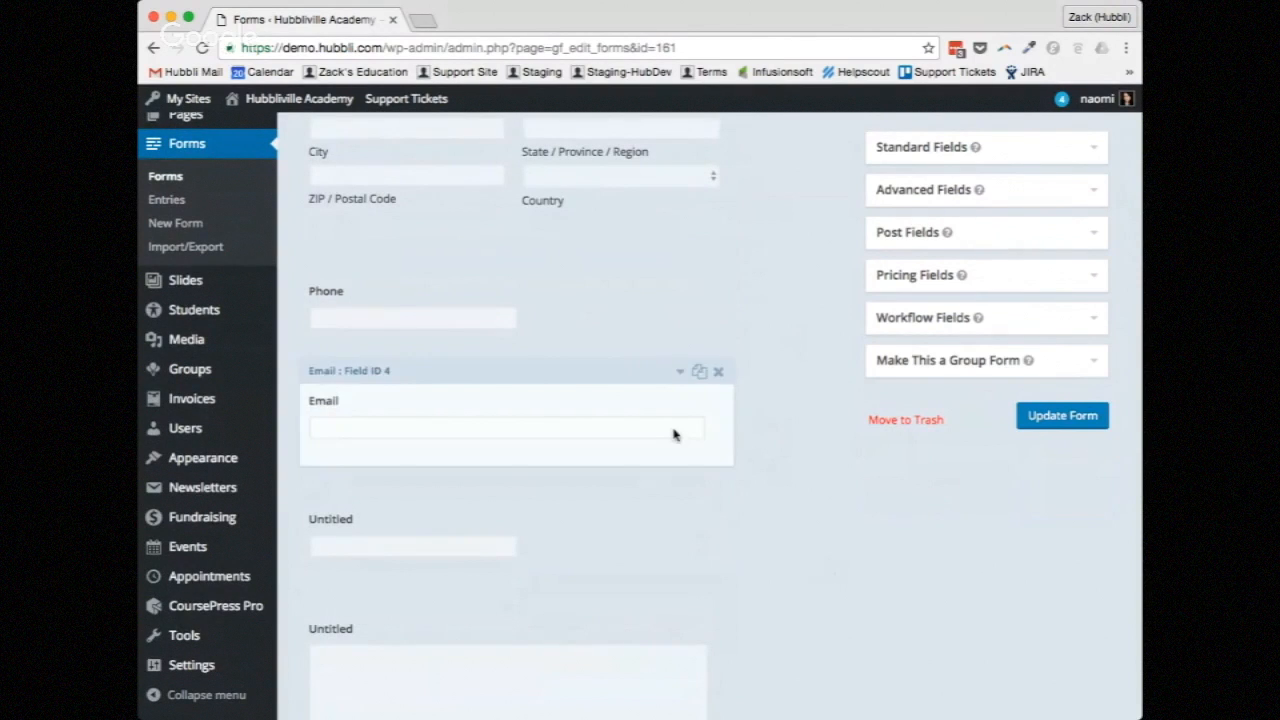
{"action": "left_click", "coordinate": [591, 327]}
{"action": "scroll", "coordinate": [591, 325], "scroll_direction": "down", "scroll_amount": 5}
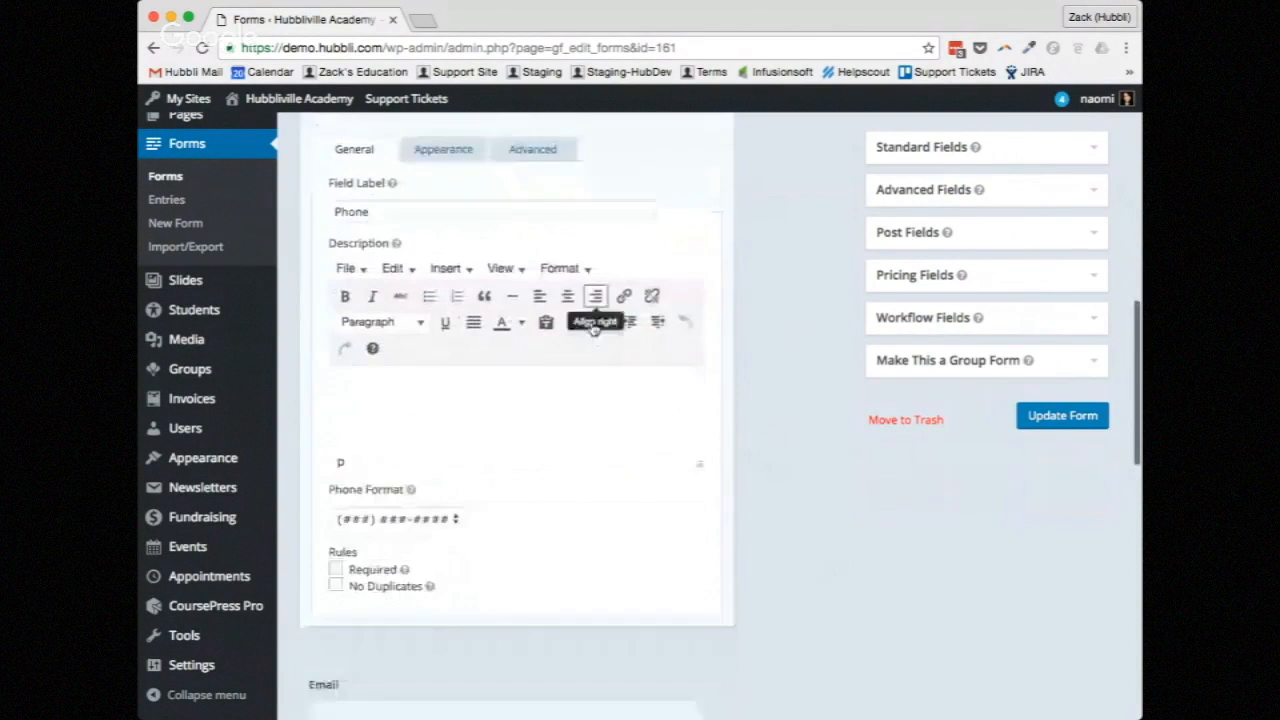
{"action": "left_click", "coordinate": [432, 505]}
{"action": "scroll", "coordinate": [560, 400], "scroll_direction": "up", "scroll_amount": 1}
{"action": "left_click", "coordinate": [576, 290]}
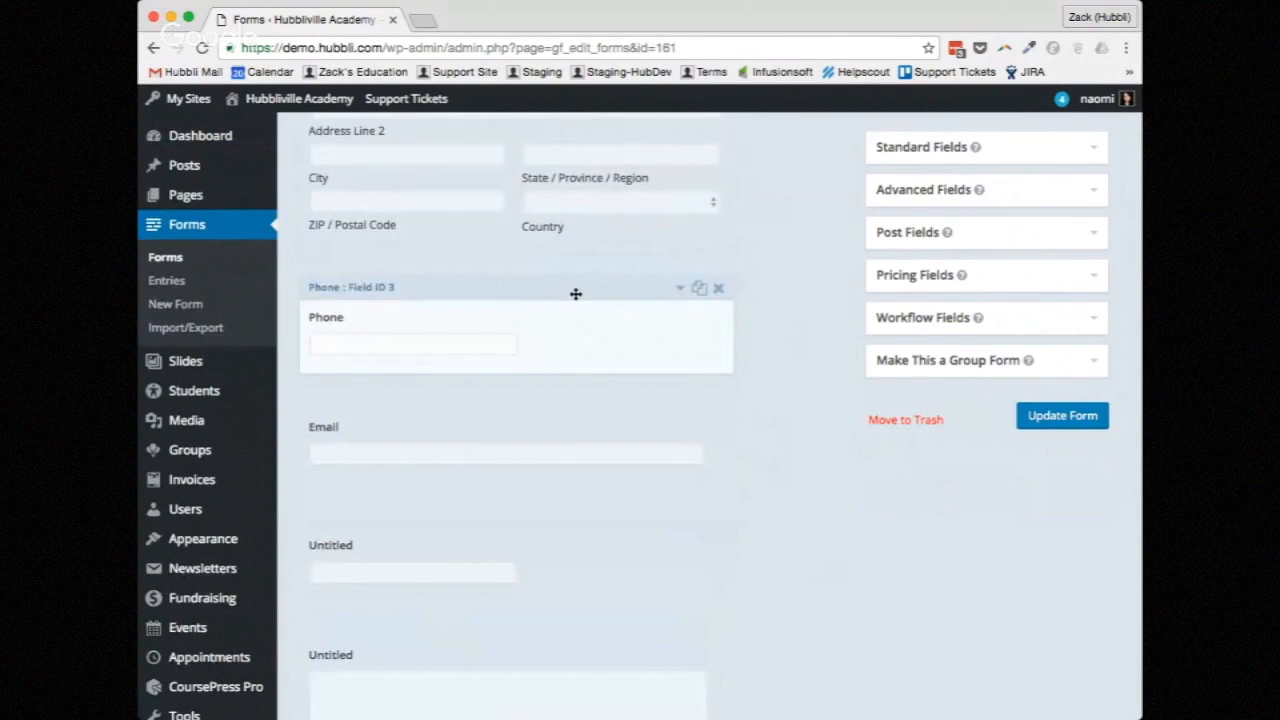
- Change the untitled Single Line Text field's label to "Chaperone Name"
{"action": "scroll", "coordinate": [630, 360], "scroll_direction": "down", "scroll_amount": 1}
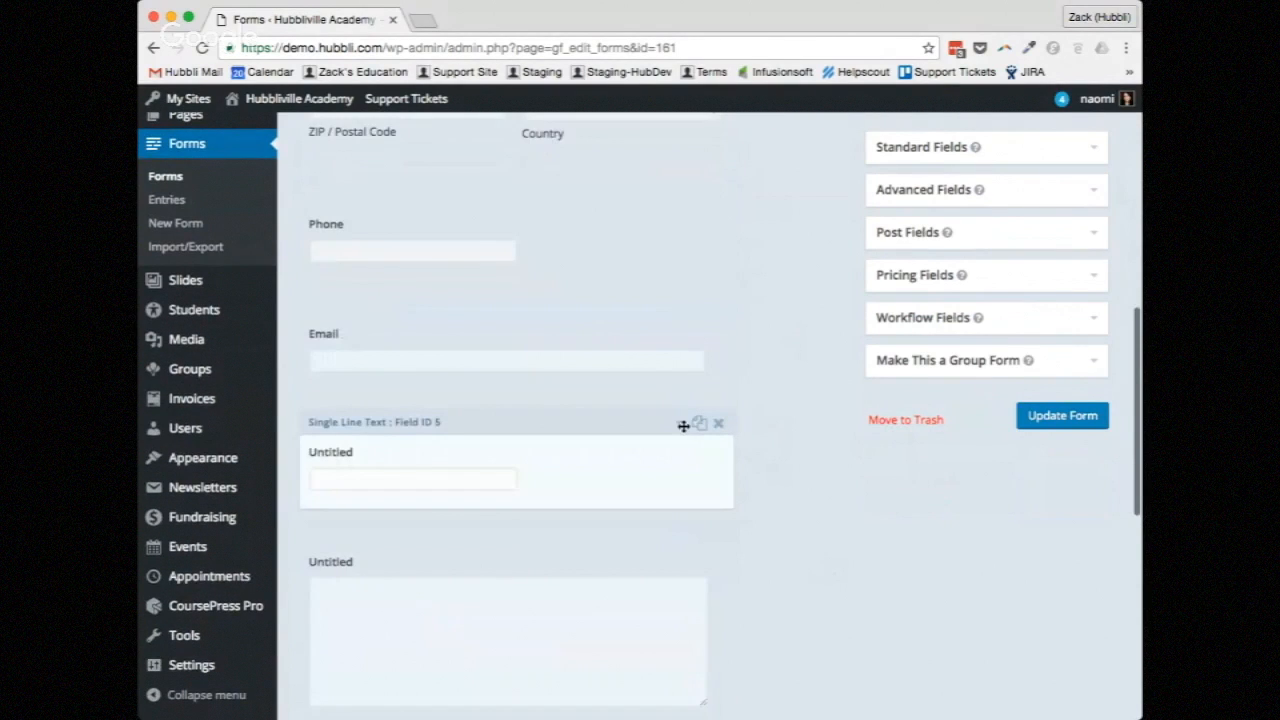
{"action": "scroll", "coordinate": [683, 426], "scroll_direction": "down", "scroll_amount": 1}
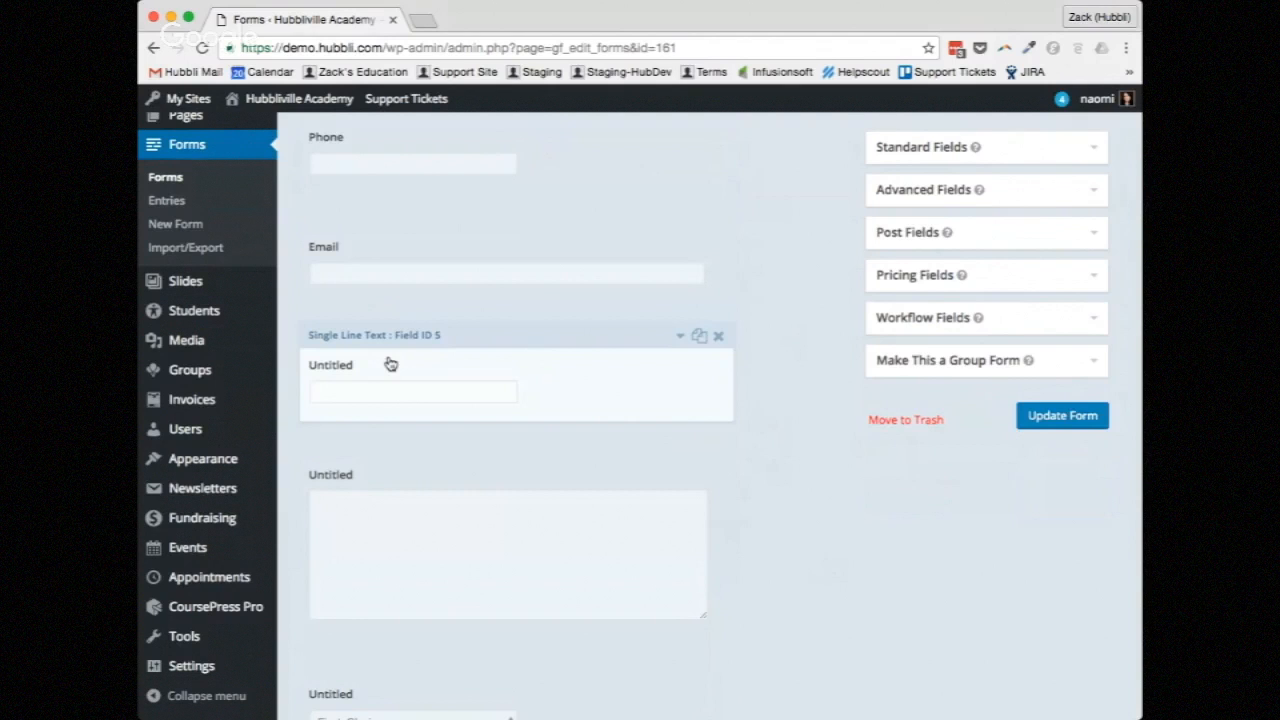
{"action": "left_click", "coordinate": [587, 370]}
{"action": "scroll", "coordinate": [583, 330], "scroll_direction": "down", "scroll_amount": 1}
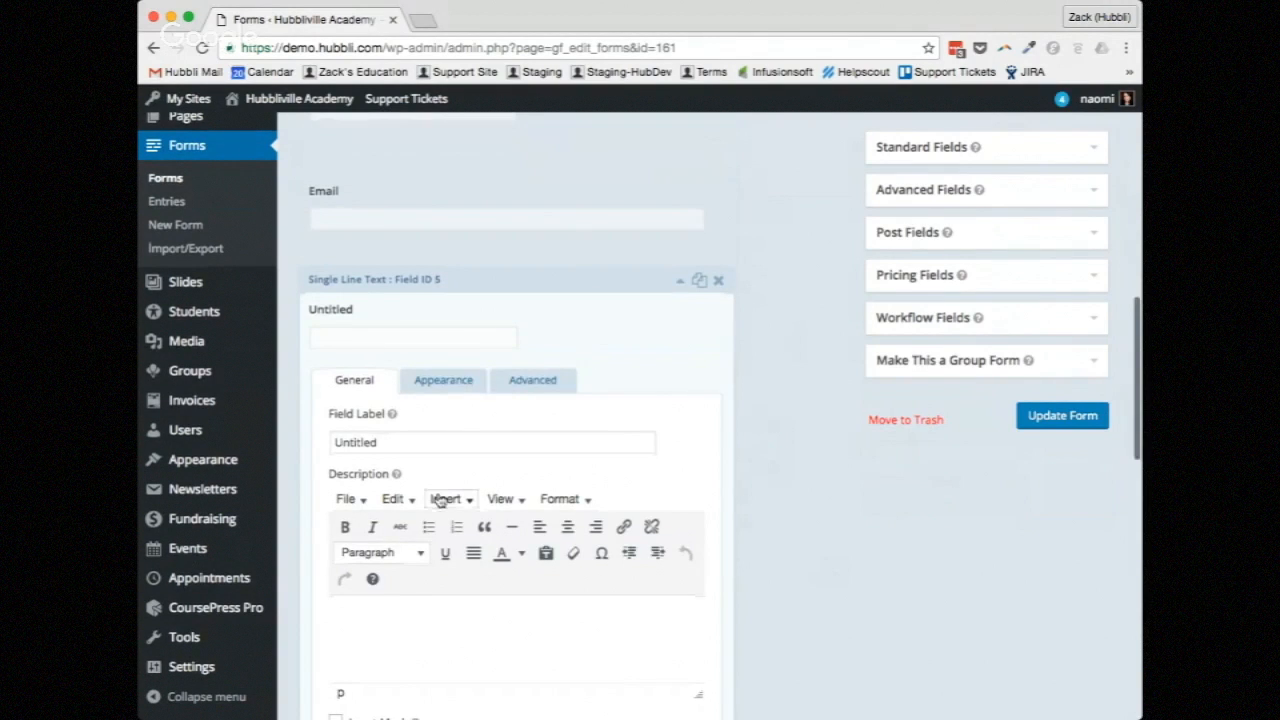
{"action": "scroll", "coordinate": [520, 360], "scroll_direction": "down", "scroll_amount": 1}
{"action": "left_click", "coordinate": [409, 397]}
{"action": "left_click_drag", "start_coordinate": [409, 397], "coordinate": [329, 397]}
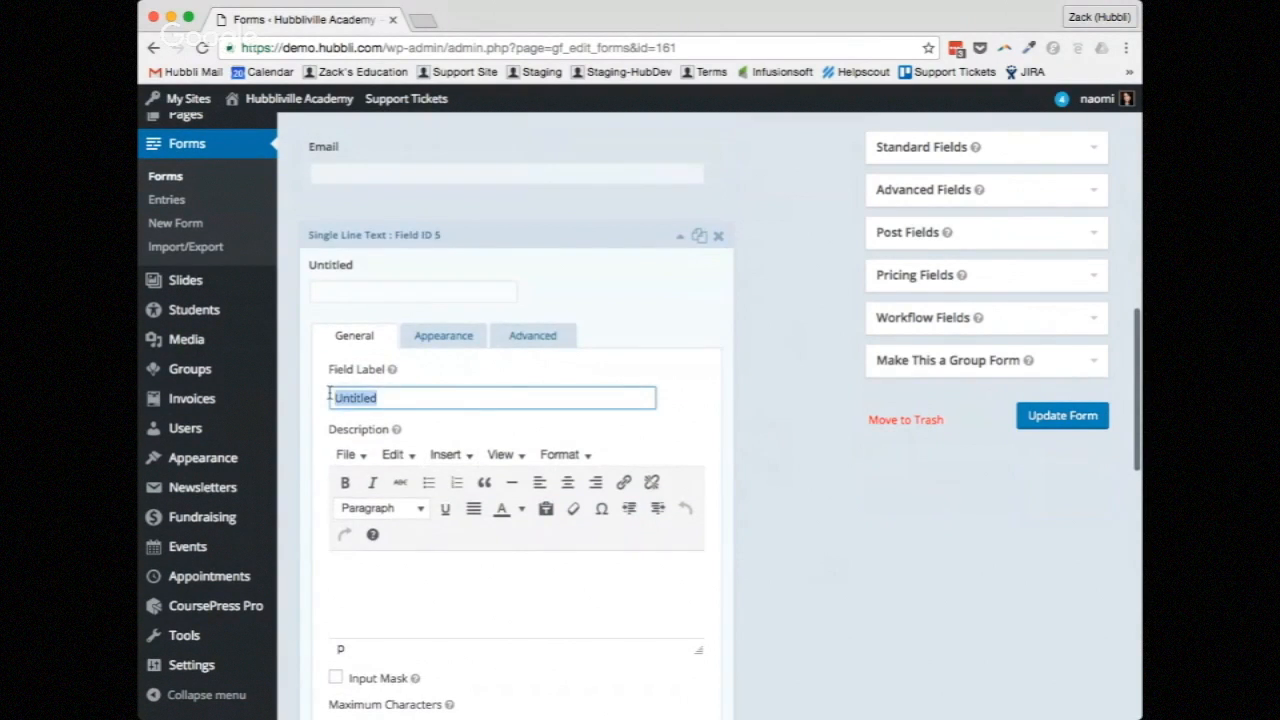
{"action": "type", "text": "Chaperone Name"}
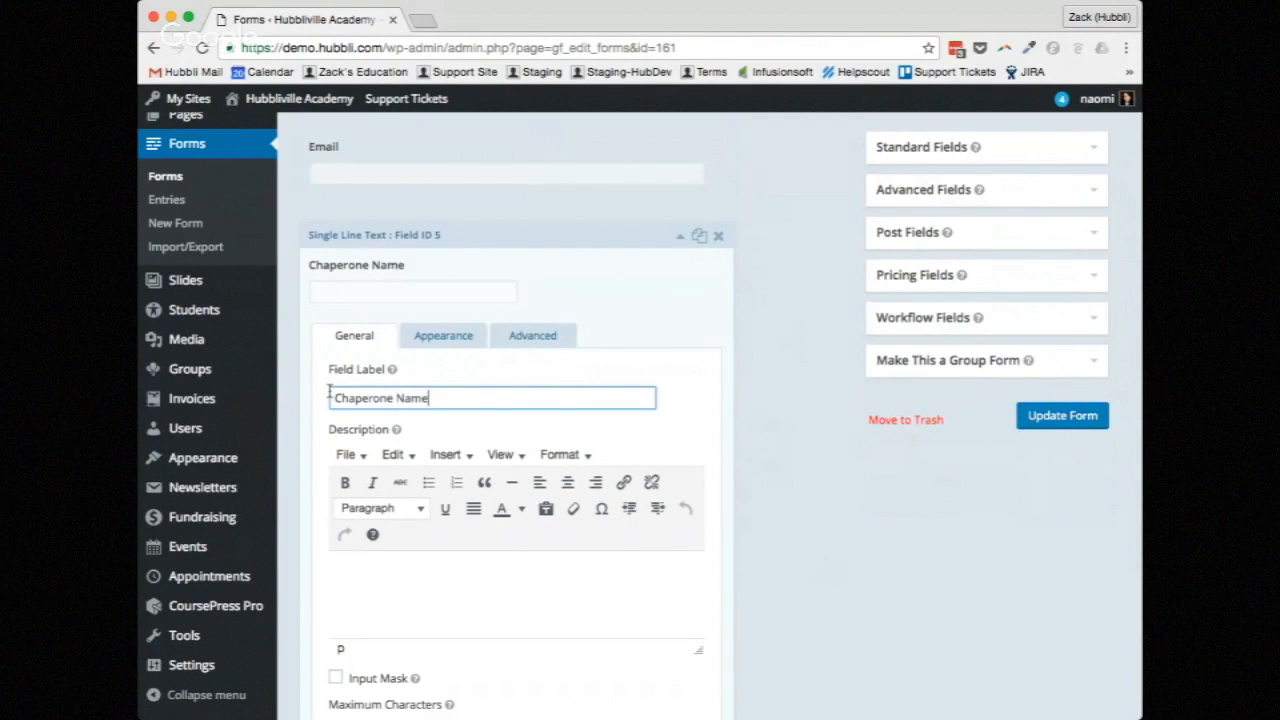
- Set the Single Line Text field's label to "Classroom" and collapse its settings
{"action": "key", "text": "super+a"}
{"action": "type", "text": "C"}
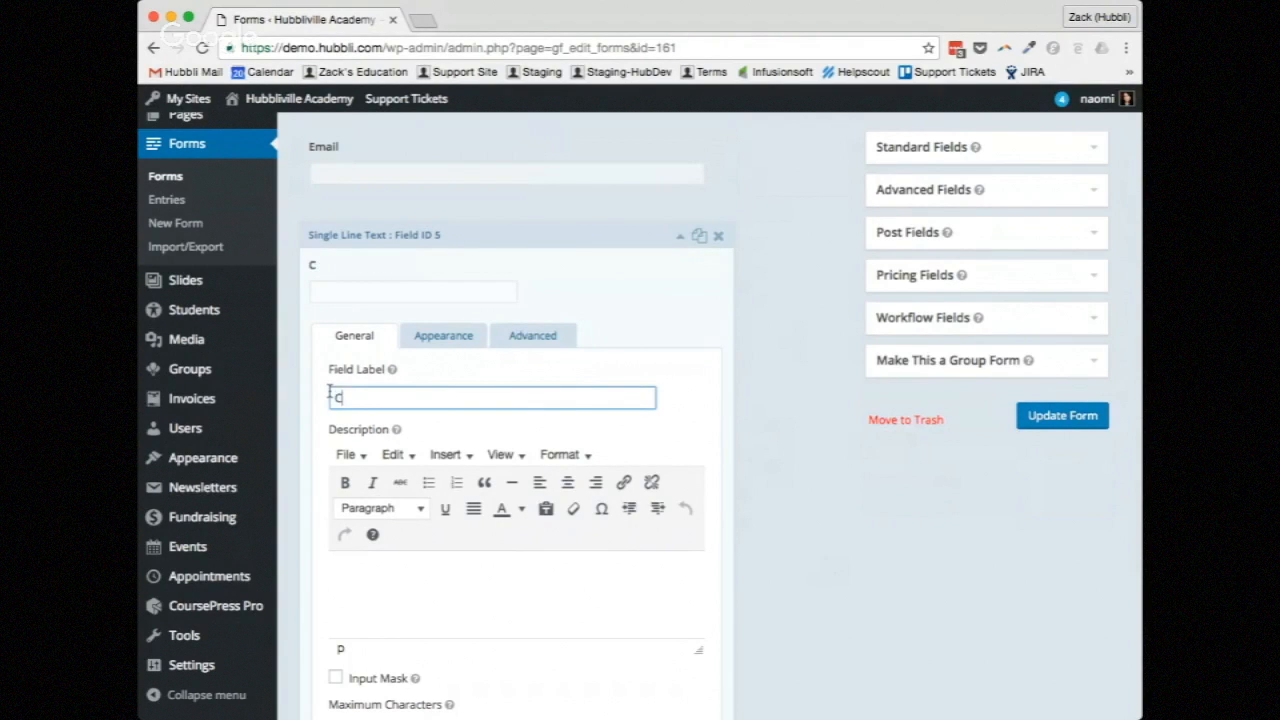
{"action": "type", "text": "lassroom"}
{"action": "left_click", "coordinate": [566, 279]}
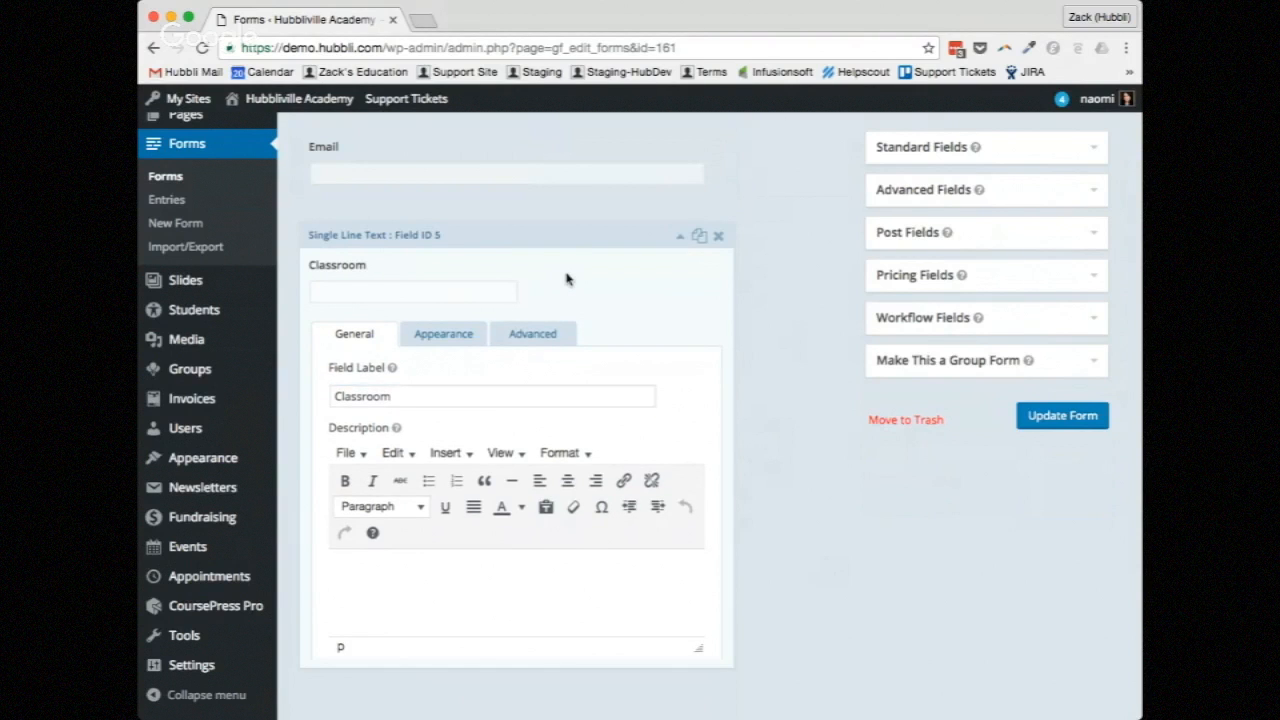
- Change the Paragraph Text field's label to "Allergies (please list below):" and collapse its settings
{"action": "scroll", "coordinate": [566, 279], "scroll_direction": "down", "scroll_amount": 3}
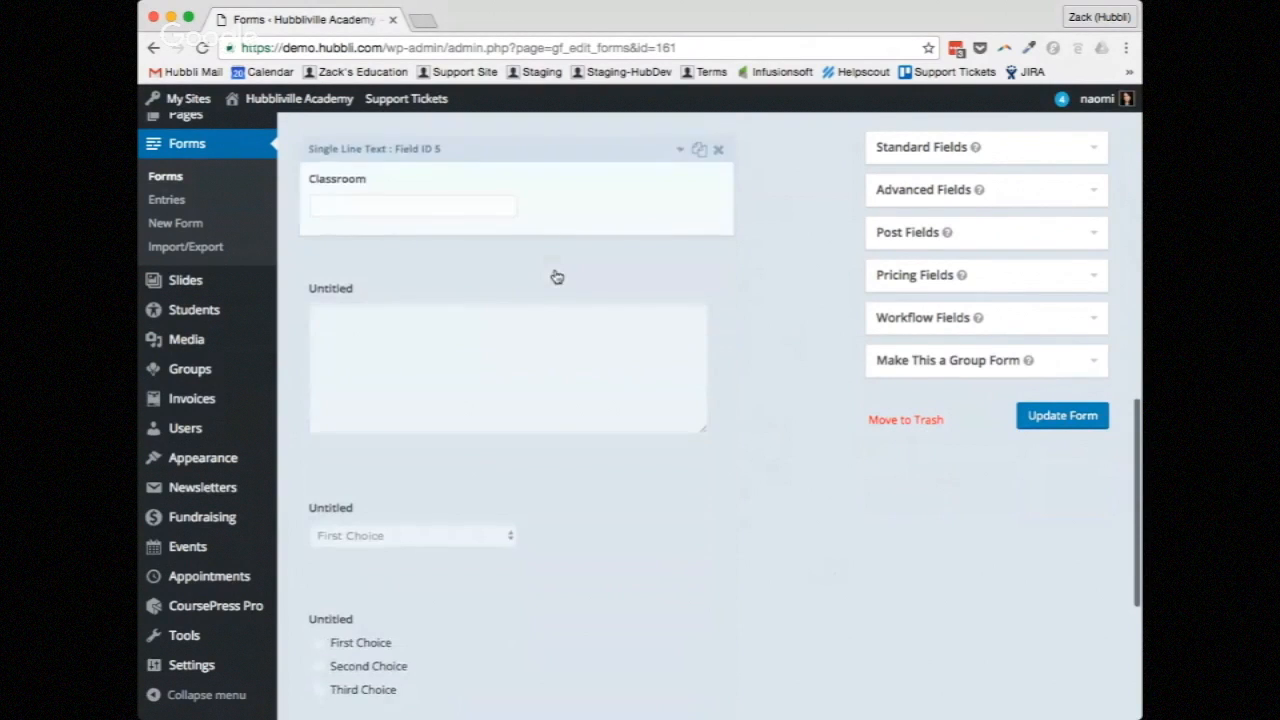
{"action": "left_click", "coordinate": [583, 366]}
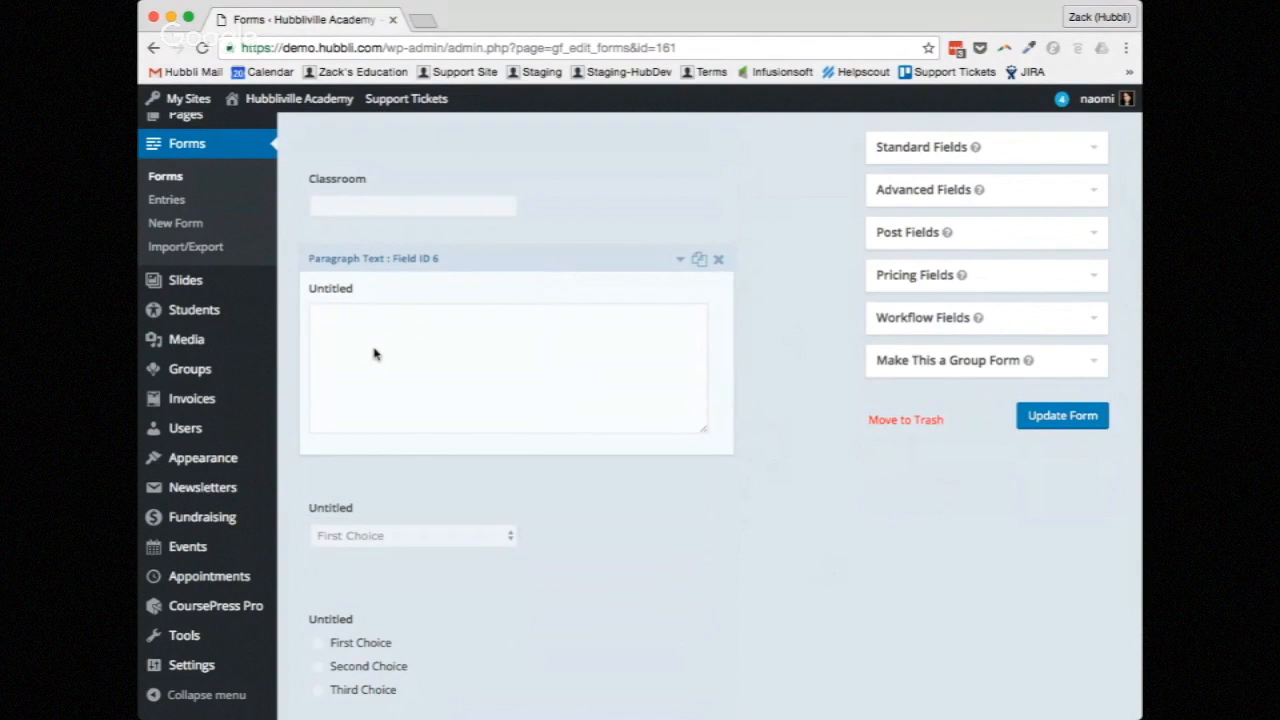
{"action": "left_click", "coordinate": [535, 388]}
{"action": "scroll", "coordinate": [480, 395], "scroll_direction": "down", "scroll_amount": 2}
{"action": "left_click", "coordinate": [424, 403]}
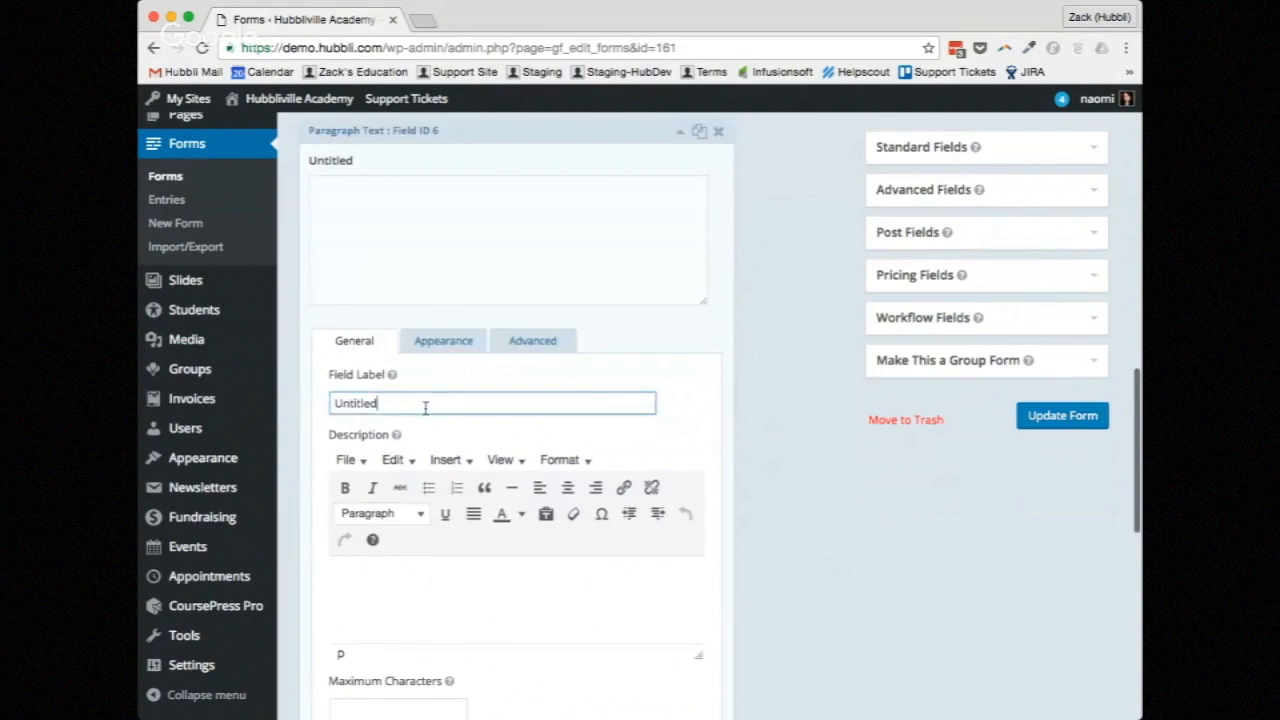
{"action": "double_click", "coordinate": [396, 407]}
{"action": "type", "text": "Allergies (please list below)"}
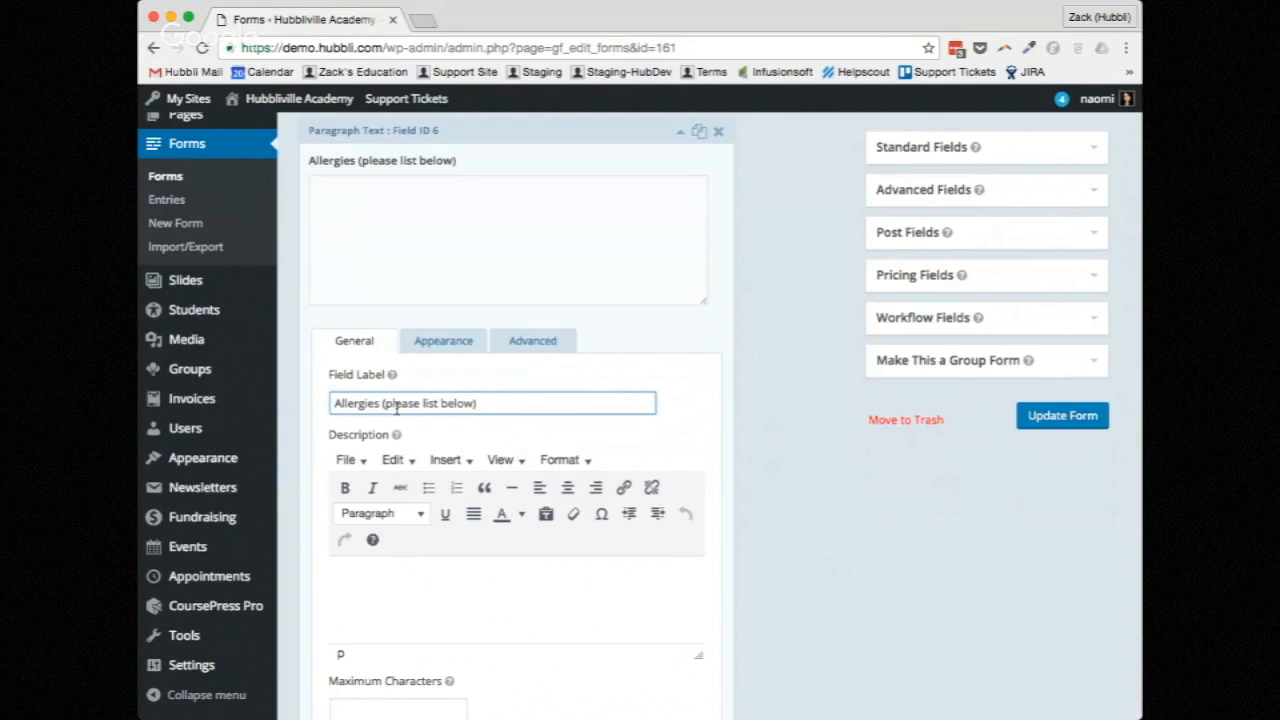
{"action": "type", "text": ":"}
{"action": "left_click", "coordinate": [526, 134]}
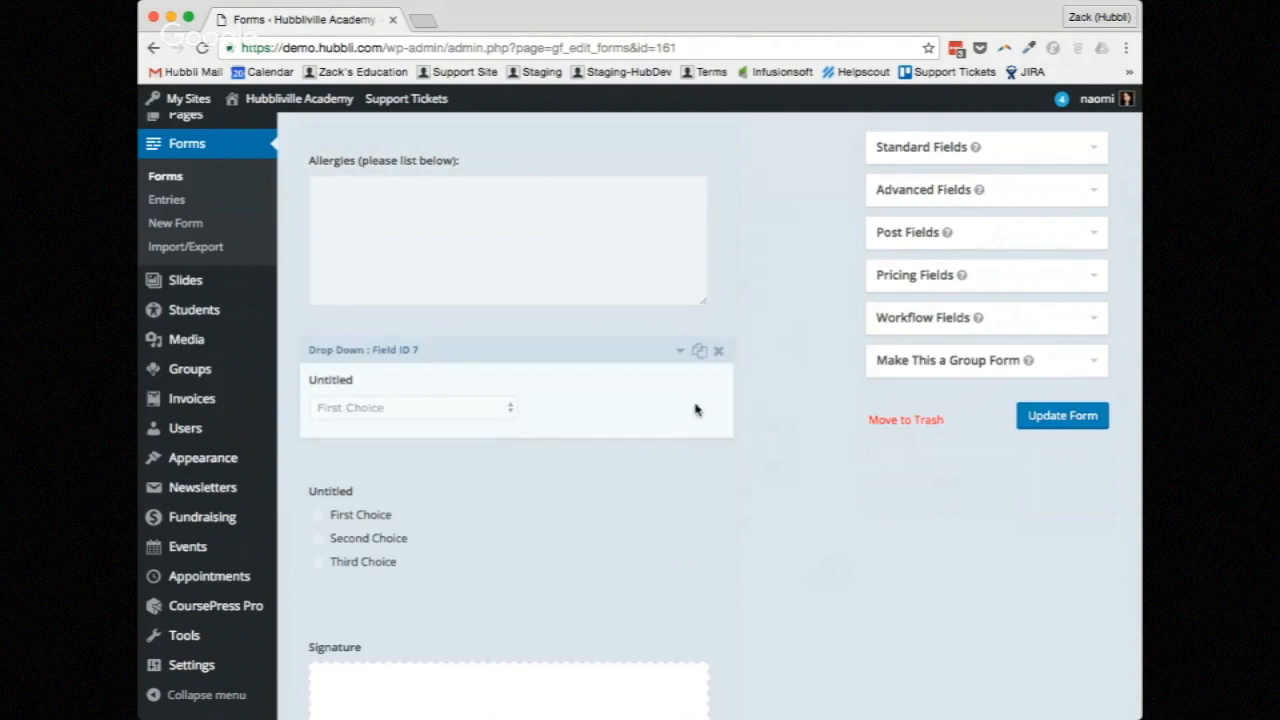
- Change the untitled Drop Down field's label to "Select your classroom:"
{"action": "scroll", "coordinate": [823, 569], "scroll_direction": "down", "scroll_amount": 1}
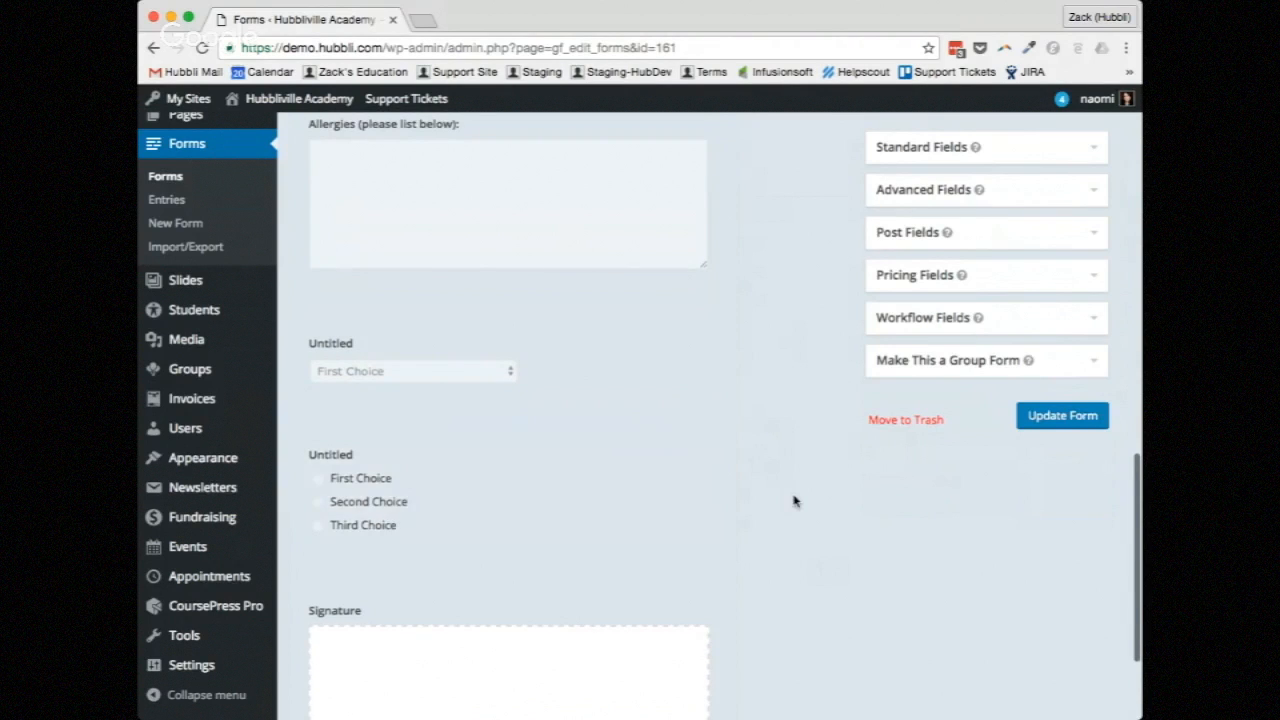
{"action": "scroll", "coordinate": [792, 498], "scroll_direction": "down", "scroll_amount": 4}
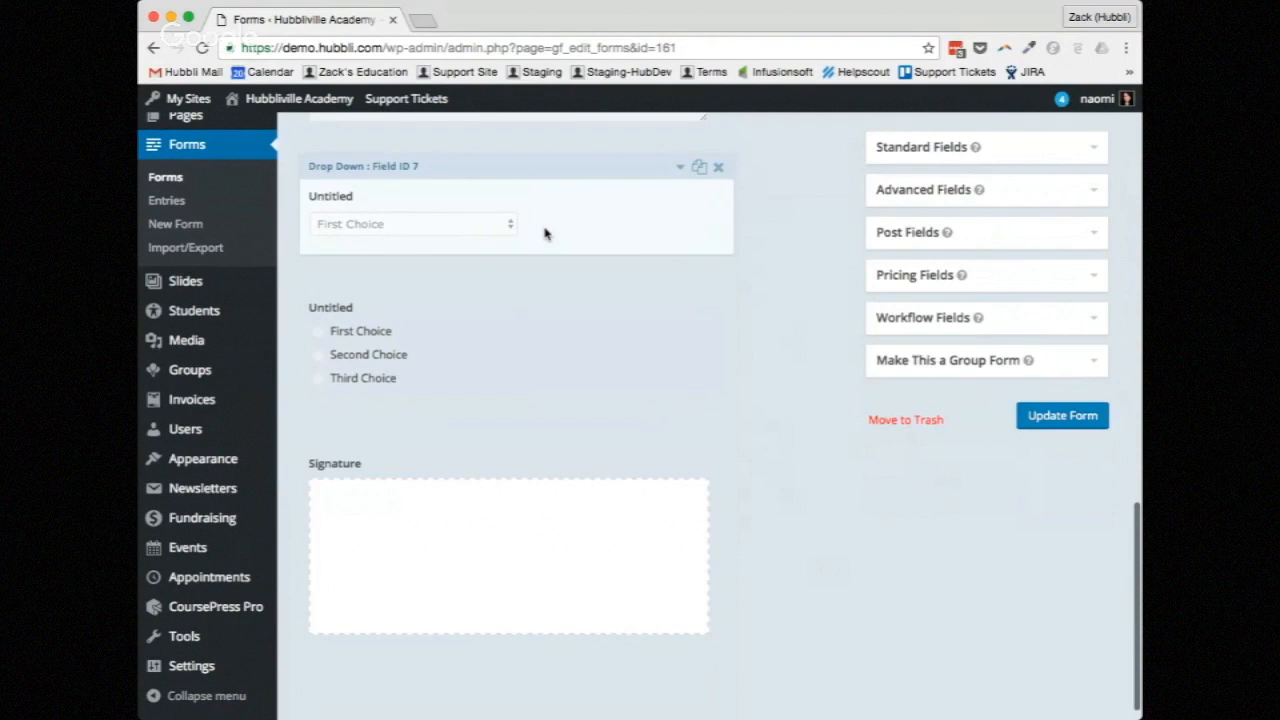
{"action": "left_click", "coordinate": [544, 233]}
{"action": "scroll", "coordinate": [528, 377], "scroll_direction": "down", "scroll_amount": 4}
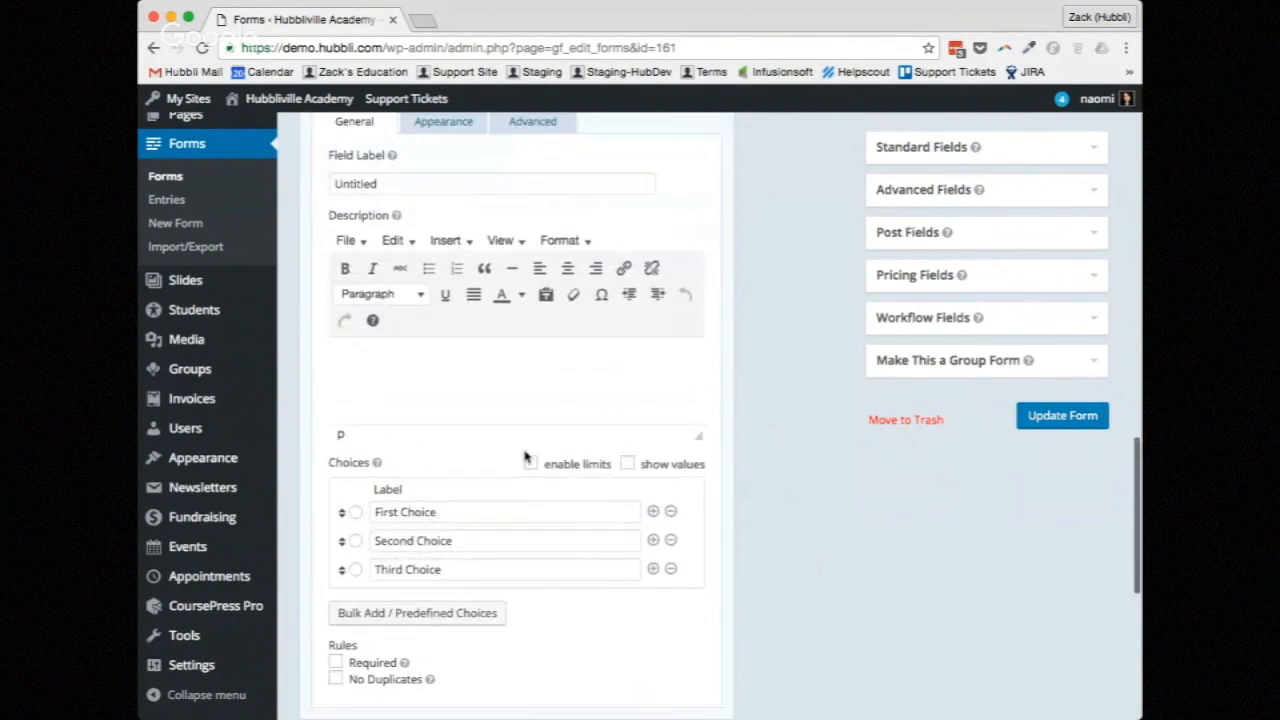
{"action": "scroll", "coordinate": [443, 422], "scroll_direction": "up", "scroll_amount": 2}
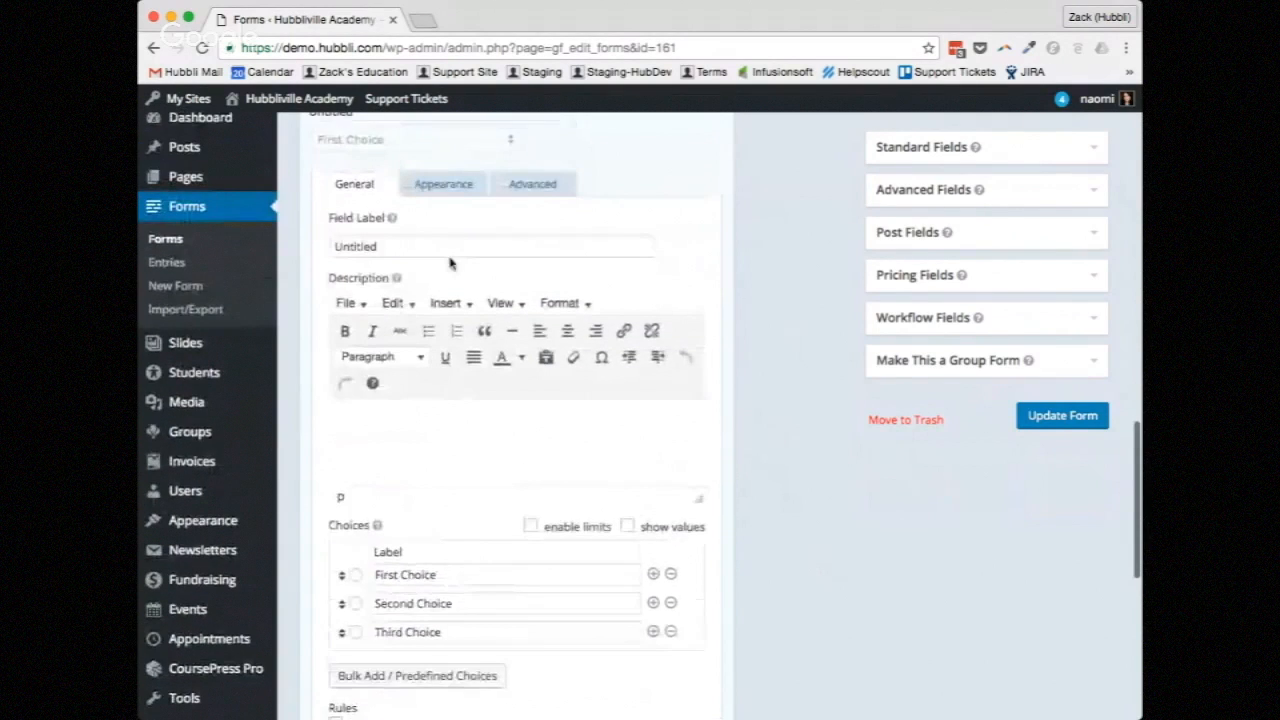
{"action": "scroll", "coordinate": [445, 270], "scroll_direction": "up", "scroll_amount": 1}
{"action": "double_click", "coordinate": [403, 286]}
{"action": "type", "text": "S"}
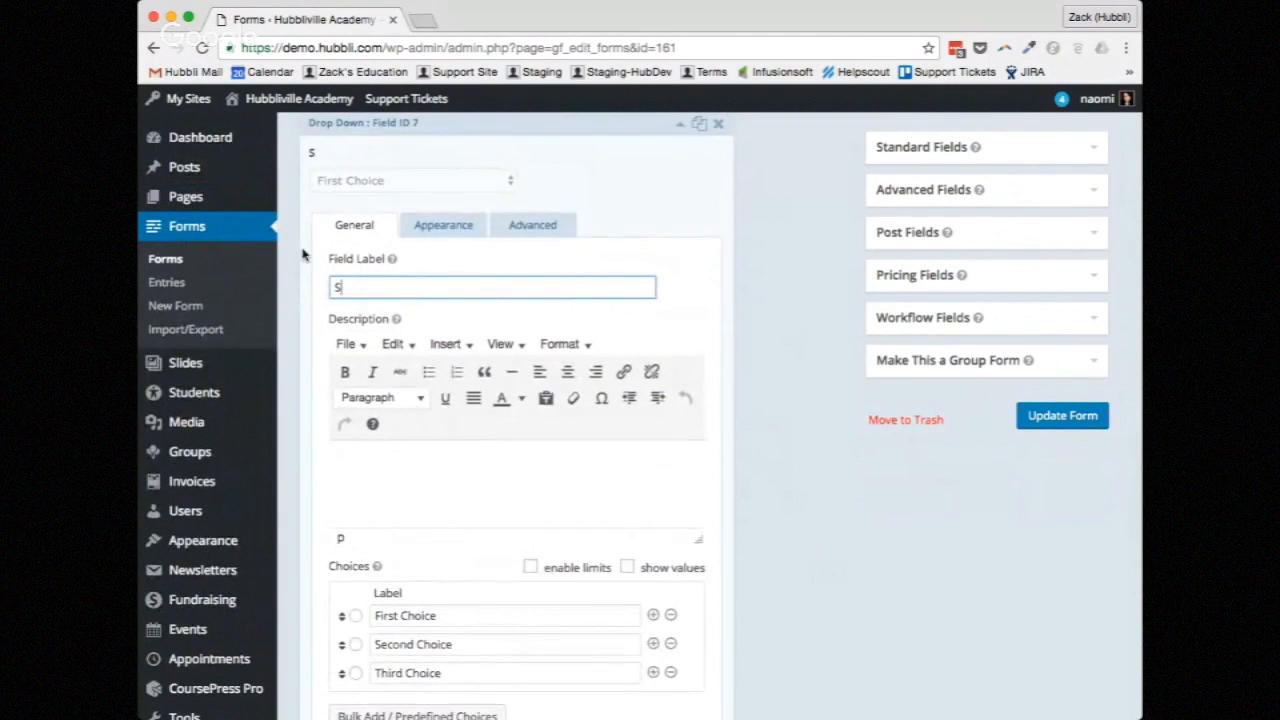
{"action": "type", "text": "elect your classroom:"}
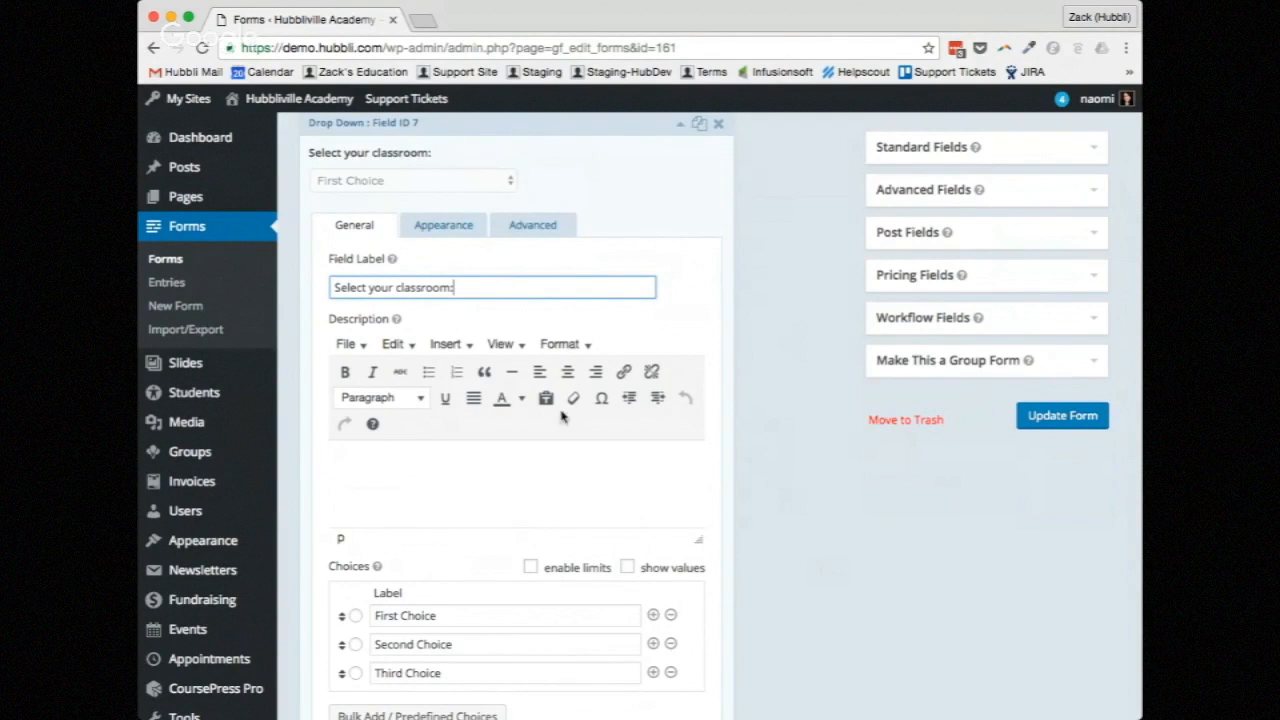
- Rename the Drop Down field's three choices to "Class 101", "Class 201" and "Class 301", and collapse its settings
{"action": "scroll", "coordinate": [451, 528], "scroll_direction": "down", "scroll_amount": 2}
{"action": "triple_click", "coordinate": [451, 528]}
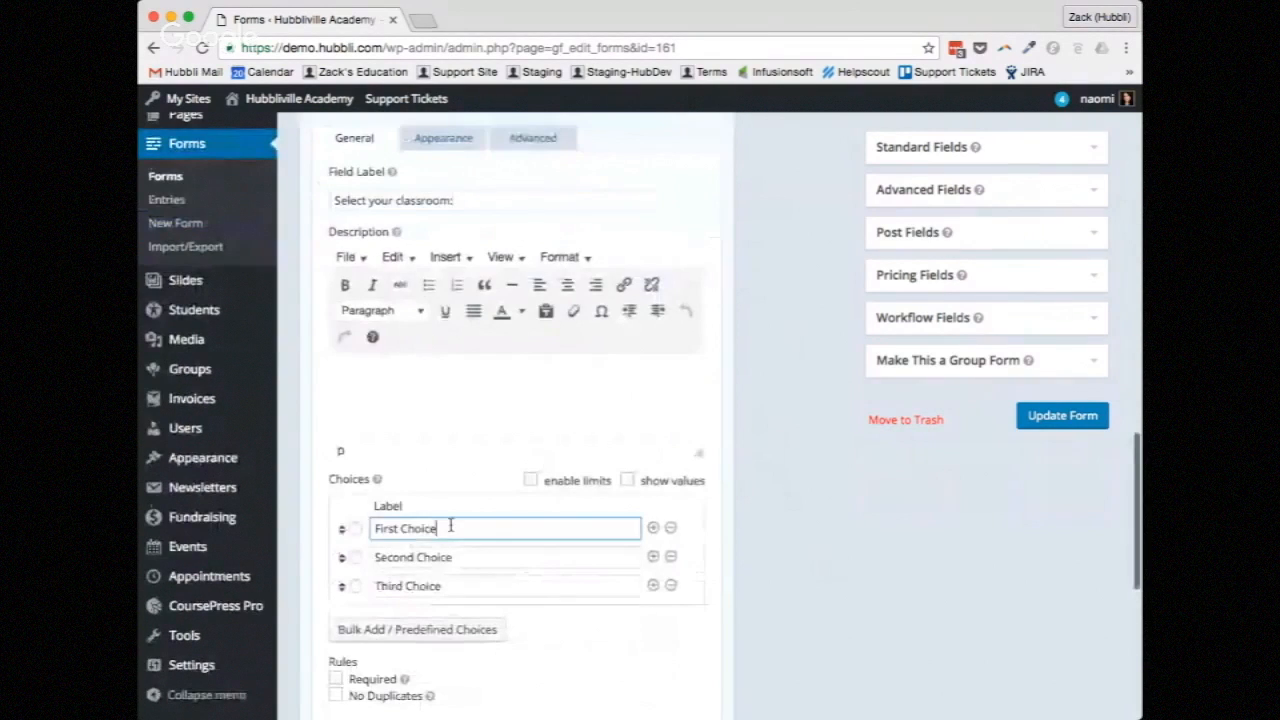
{"action": "type", "text": "Class 101"}
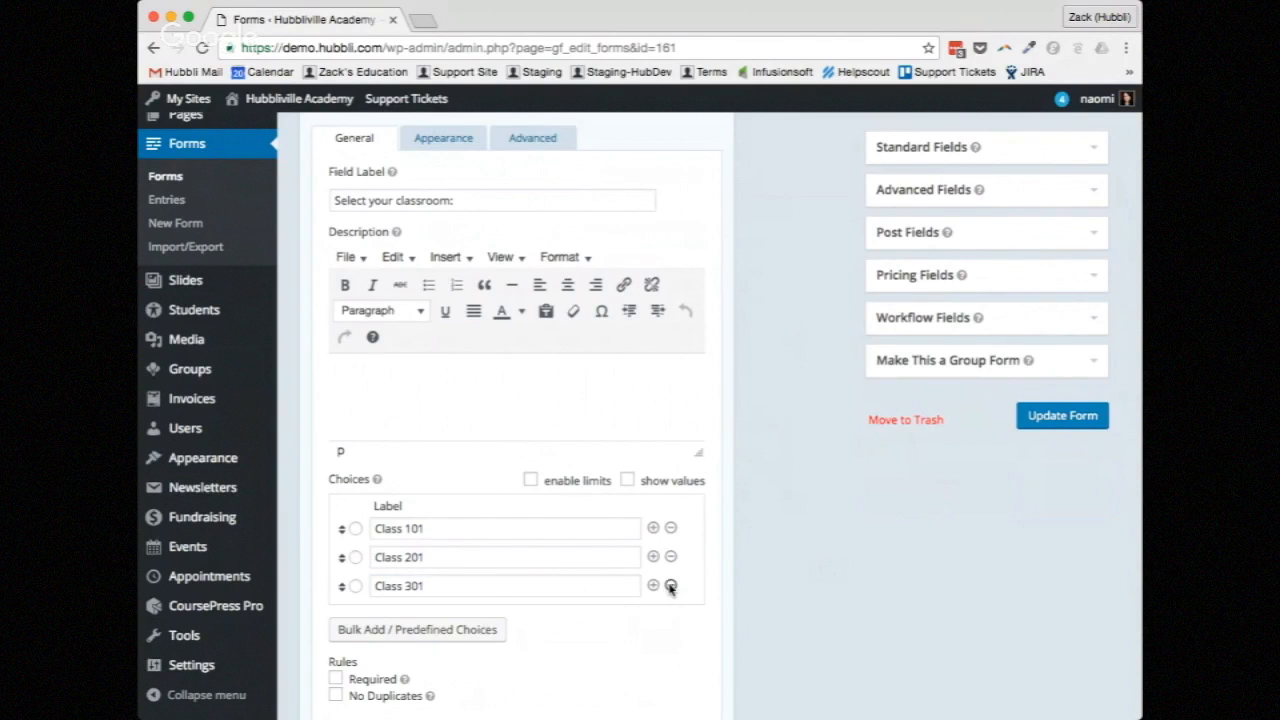
{"action": "scroll", "coordinate": [617, 677], "scroll_direction": "down", "scroll_amount": 1}
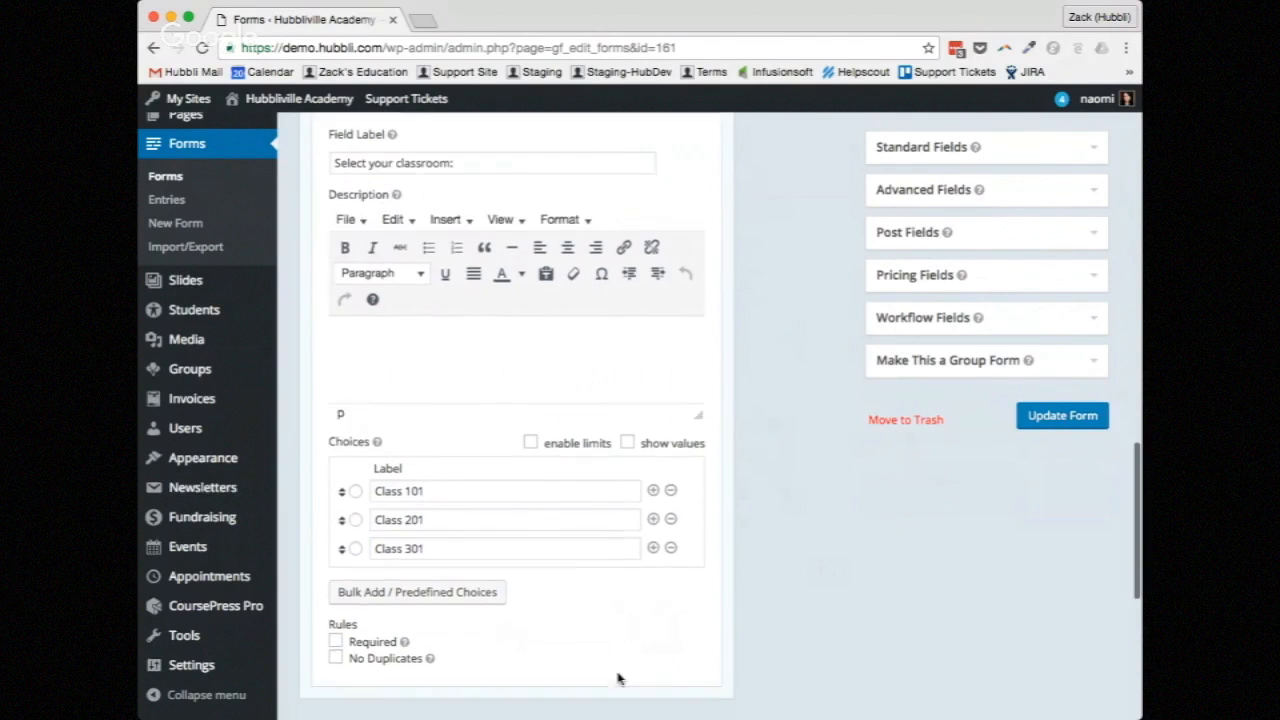
{"action": "scroll", "coordinate": [588, 640], "scroll_direction": "up", "scroll_amount": 3}
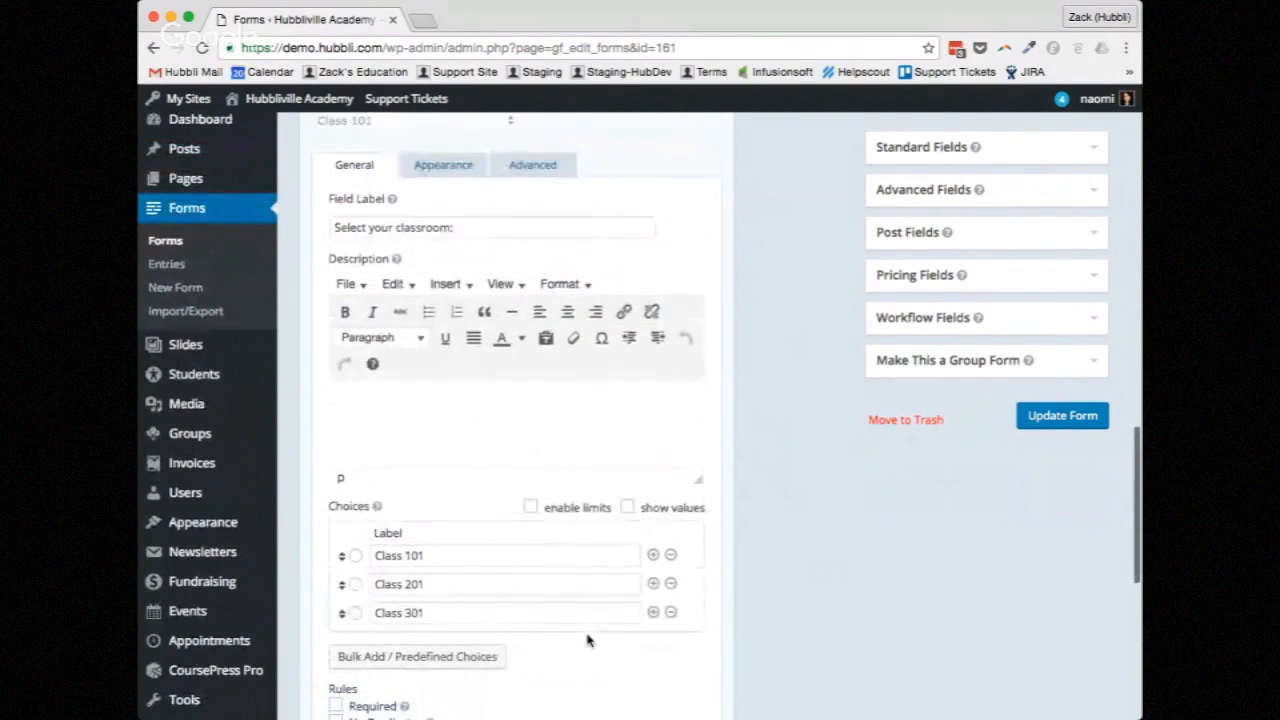
{"action": "scroll", "coordinate": [552, 508], "scroll_direction": "up", "scroll_amount": 2}
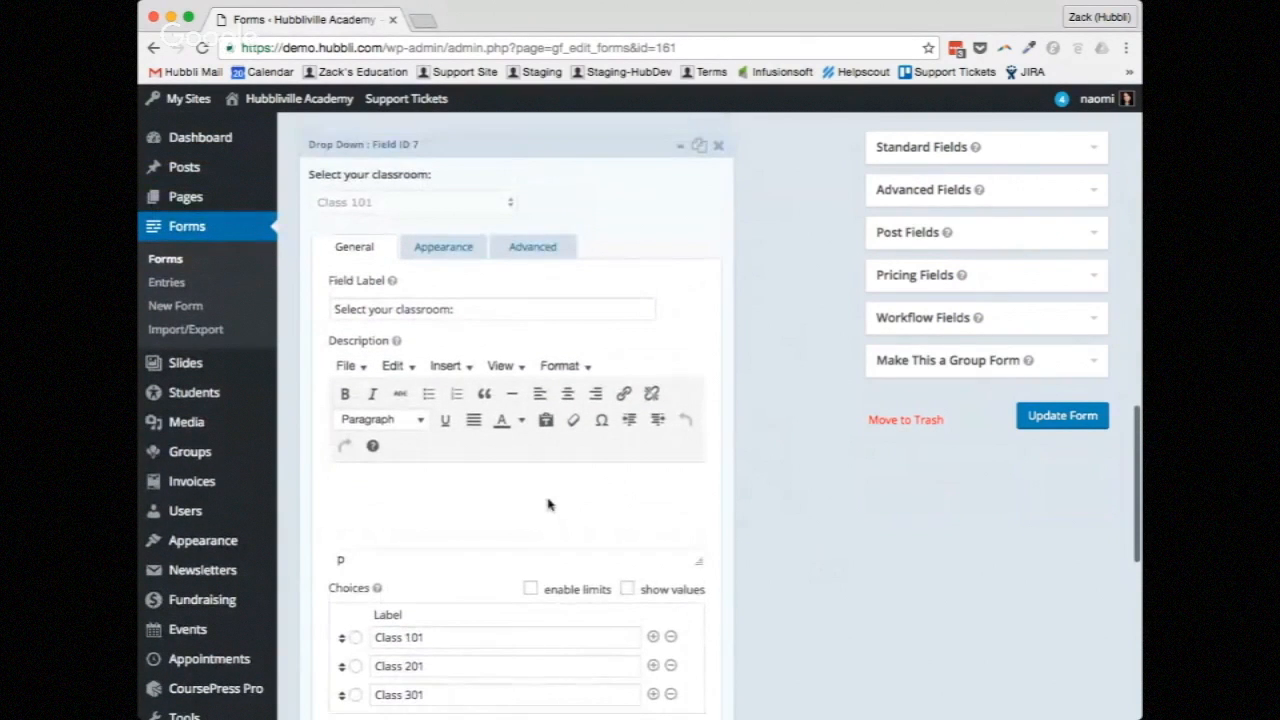
{"action": "left_click", "coordinate": [584, 165]}
{"action": "scroll", "coordinate": [774, 300], "scroll_direction": "up", "scroll_amount": 2}
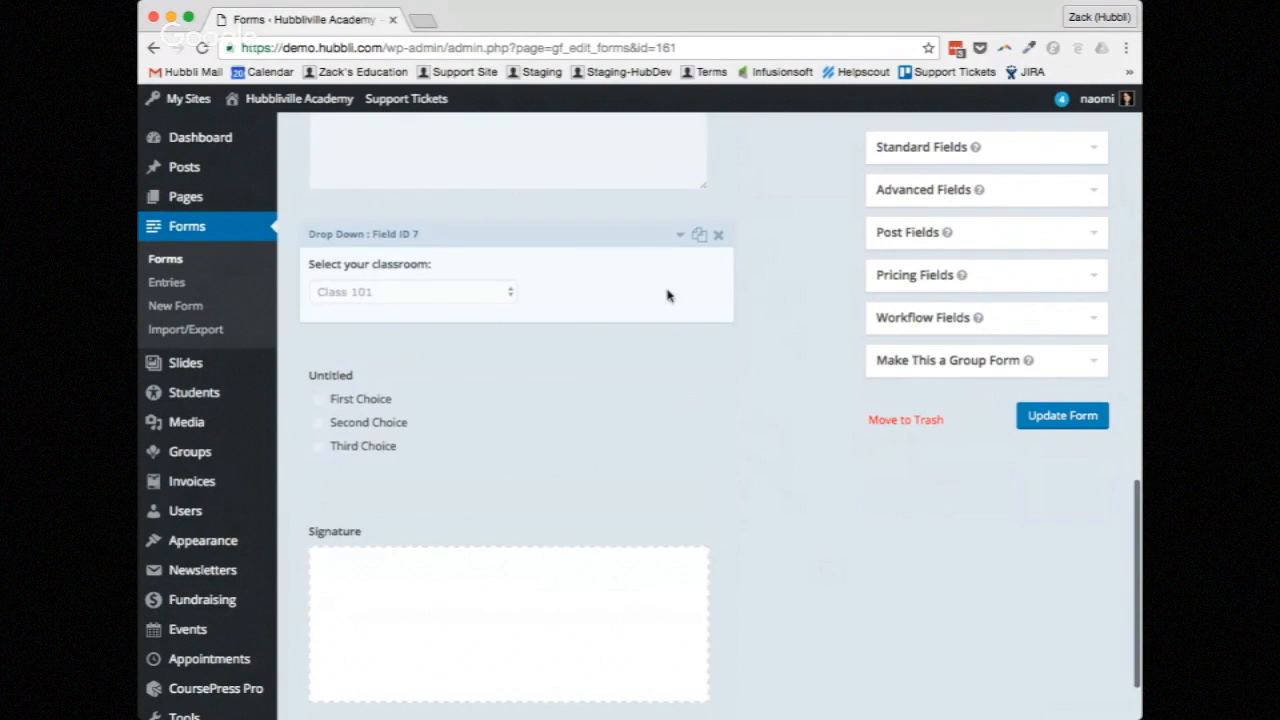
- Make the "Select your classroom:" field required and collapse its settings again
{"action": "left_click", "coordinate": [606, 286]}
{"action": "scroll", "coordinate": [606, 286], "scroll_direction": "down", "scroll_amount": 4}
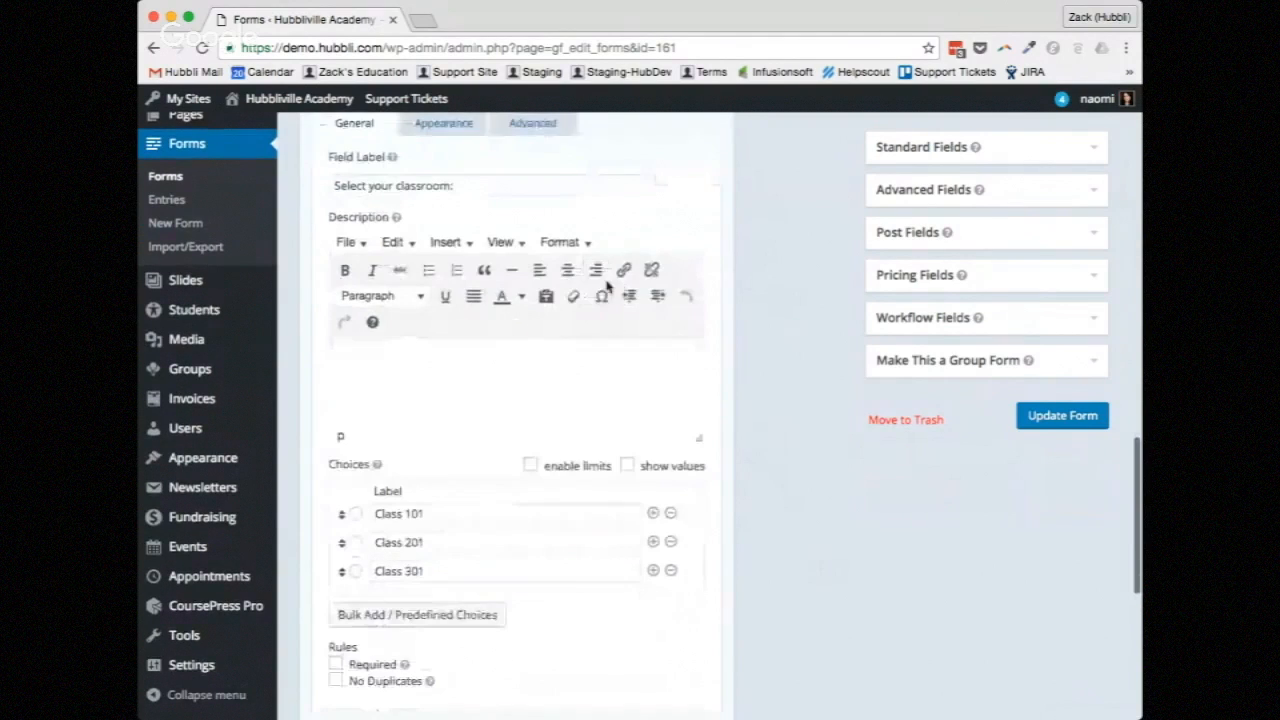
{"action": "scroll", "coordinate": [614, 562], "scroll_direction": "down", "scroll_amount": 2}
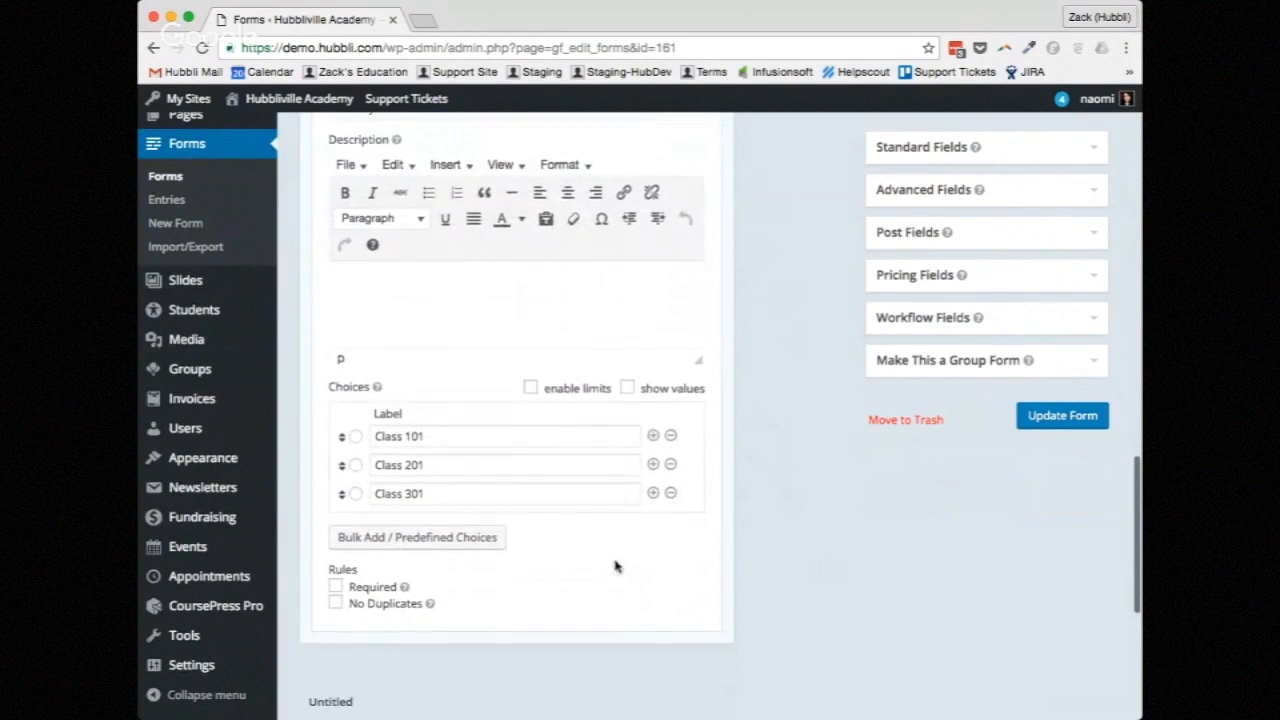
{"action": "left_click", "coordinate": [335, 587]}
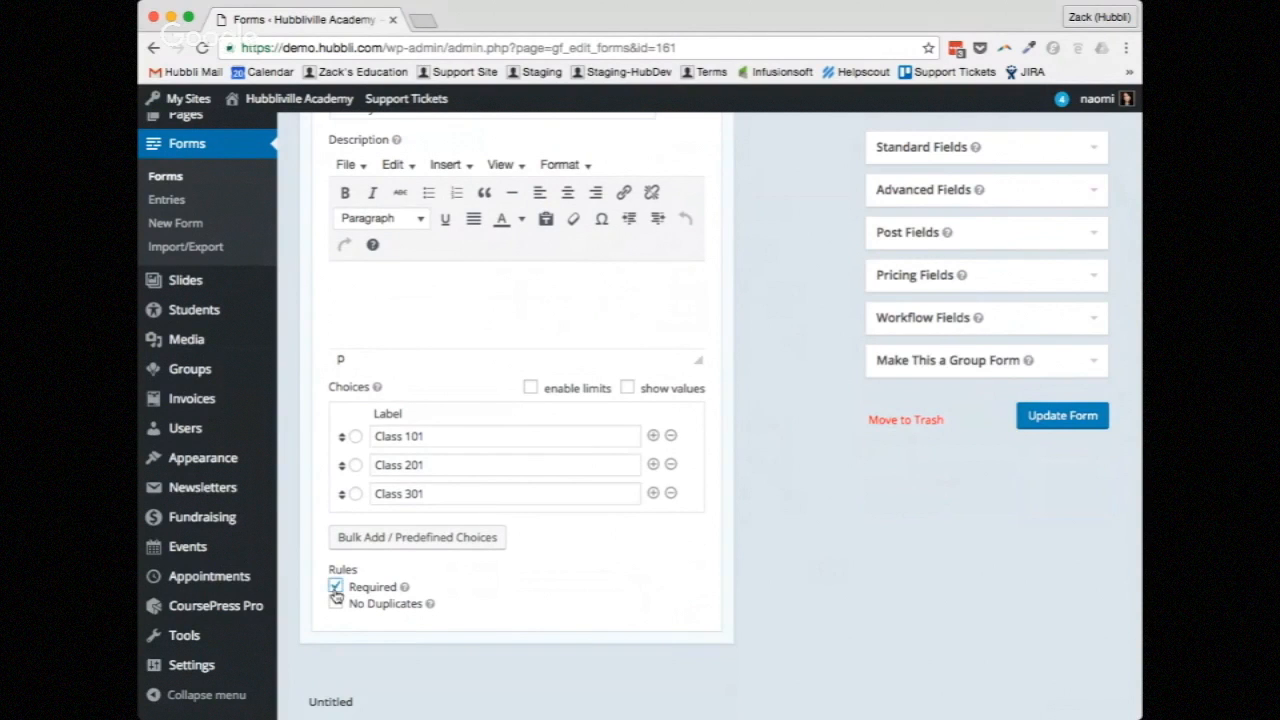
{"action": "scroll", "coordinate": [573, 594], "scroll_direction": "up", "scroll_amount": 8}
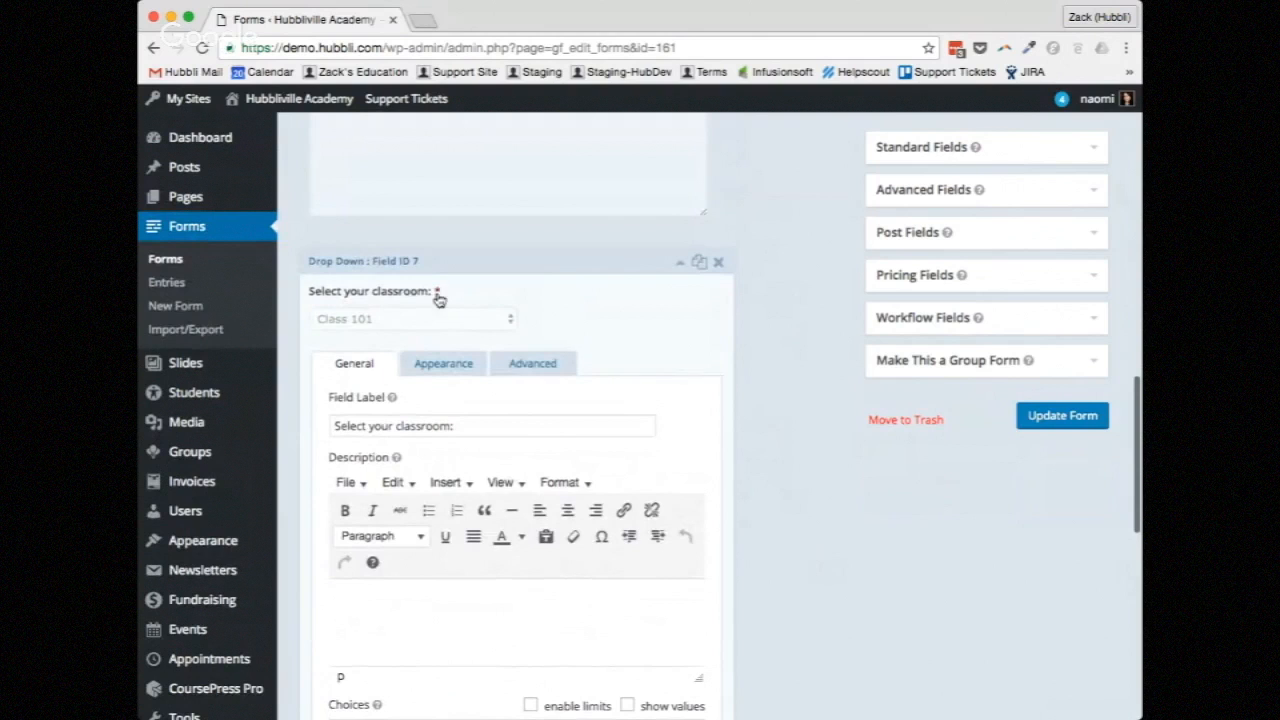
{"action": "left_click", "coordinate": [558, 259]}
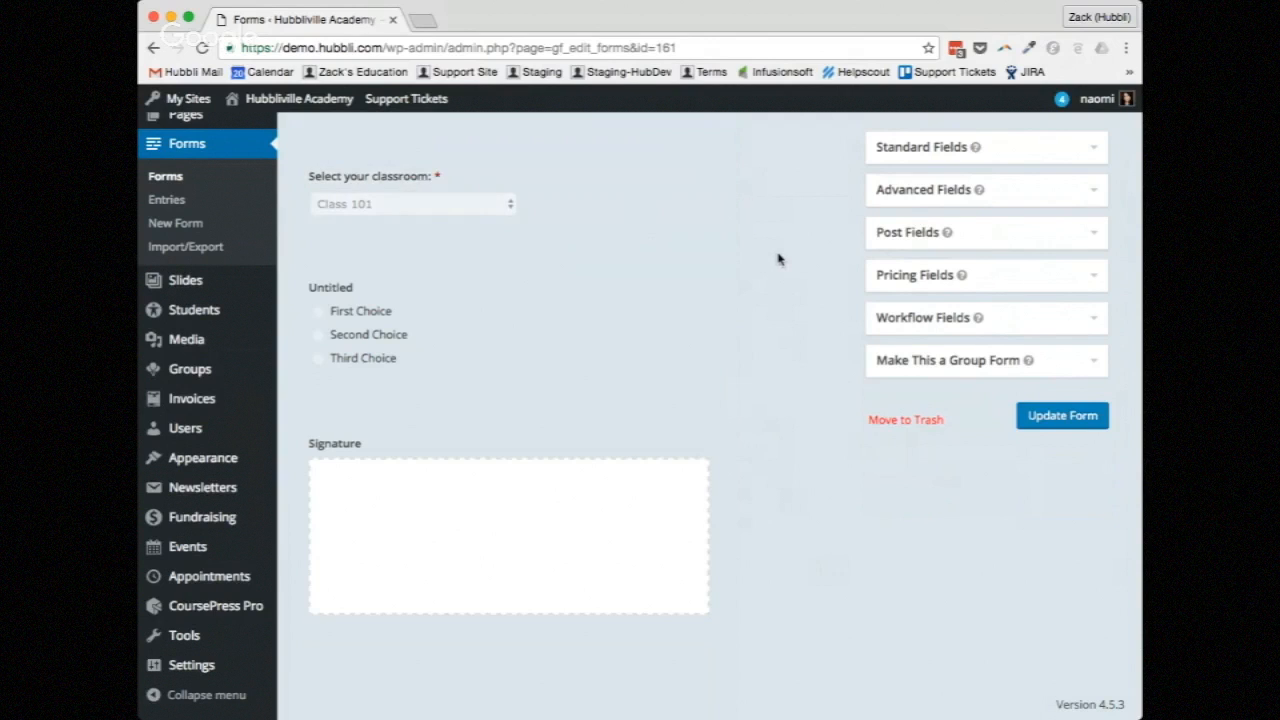
- Label the Radio Buttons field "Method of Transportation:", with only the choices "By Bus" and "By Car", removing the third choice
{"action": "scroll", "coordinate": [777, 257], "scroll_direction": "down", "scroll_amount": 1}
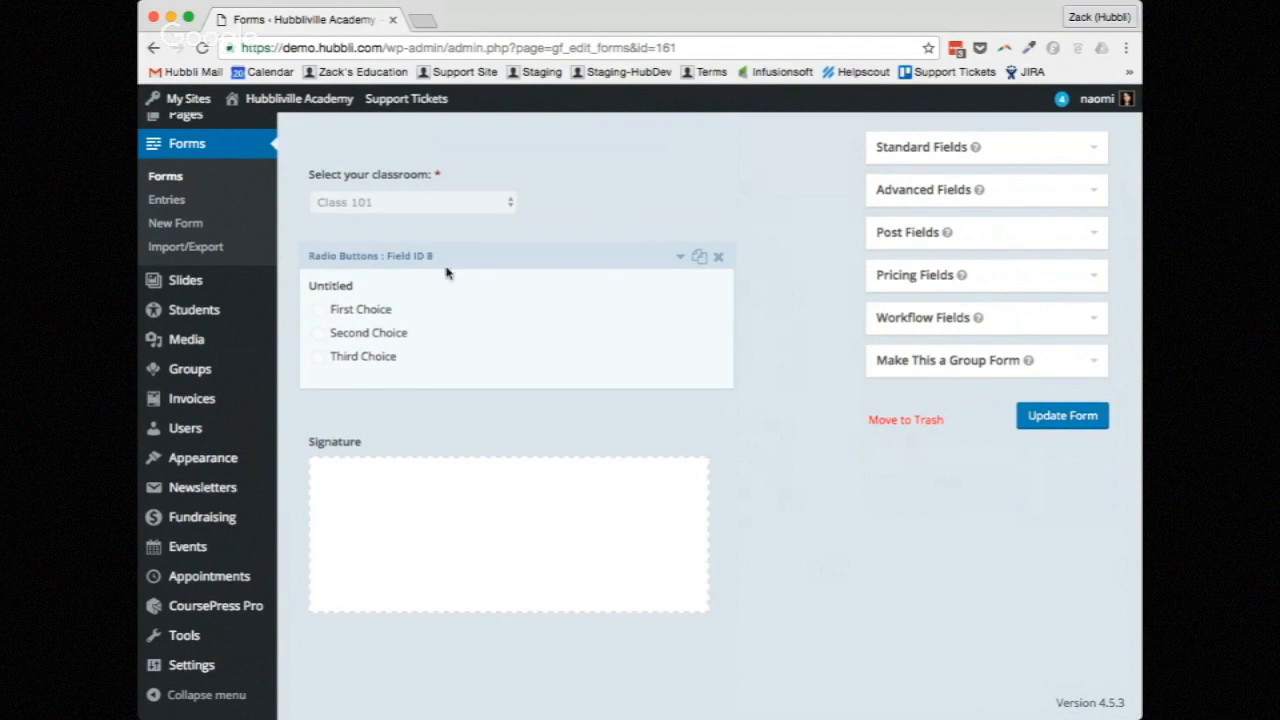
{"action": "left_click", "coordinate": [489, 343]}
{"action": "scroll", "coordinate": [486, 341], "scroll_direction": "down", "scroll_amount": 3}
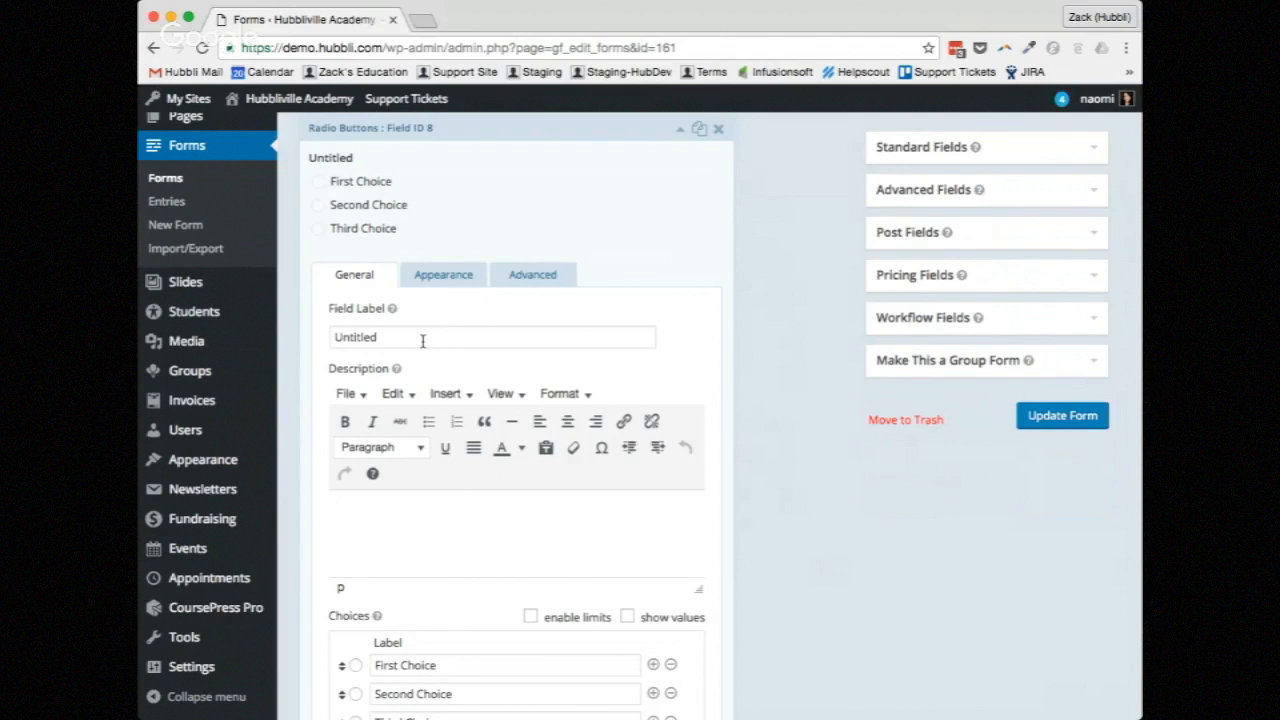
{"action": "left_click_drag", "start_coordinate": [448, 337], "coordinate": [320, 344]}
{"action": "scroll", "coordinate": [529, 376], "scroll_direction": "up", "scroll_amount": 2}
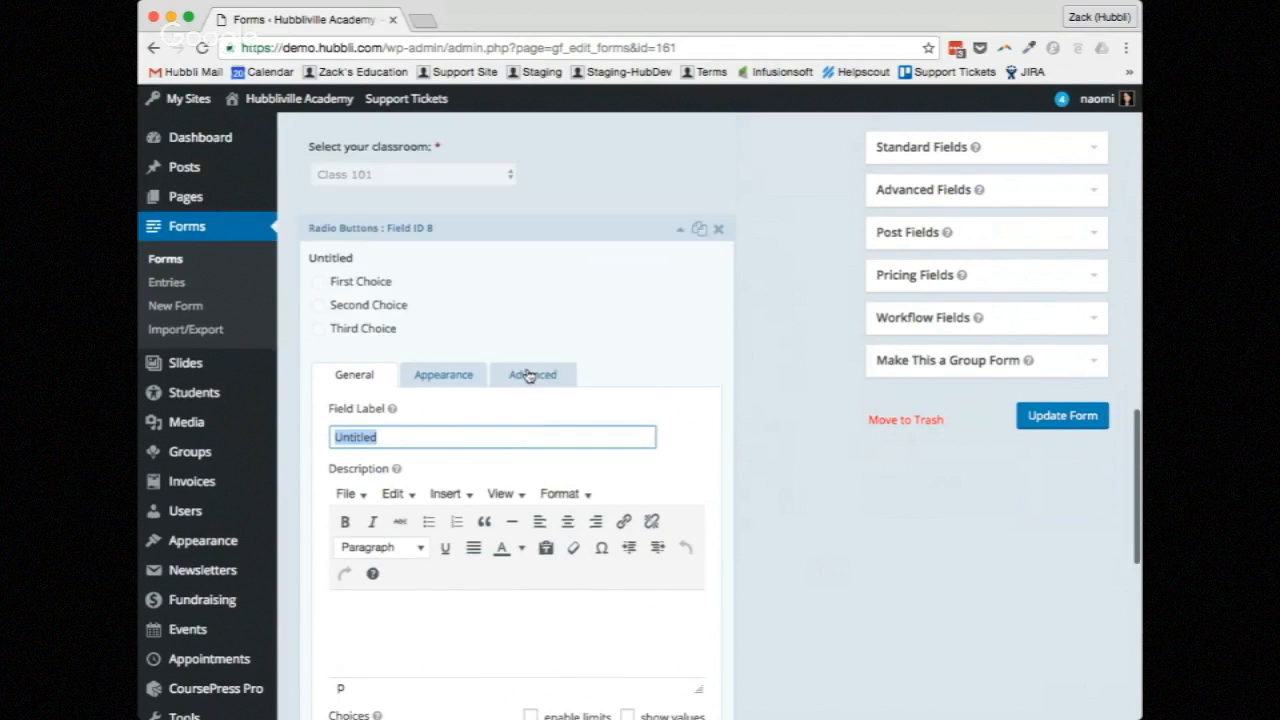
{"action": "scroll", "coordinate": [529, 376], "scroll_direction": "up", "scroll_amount": 1}
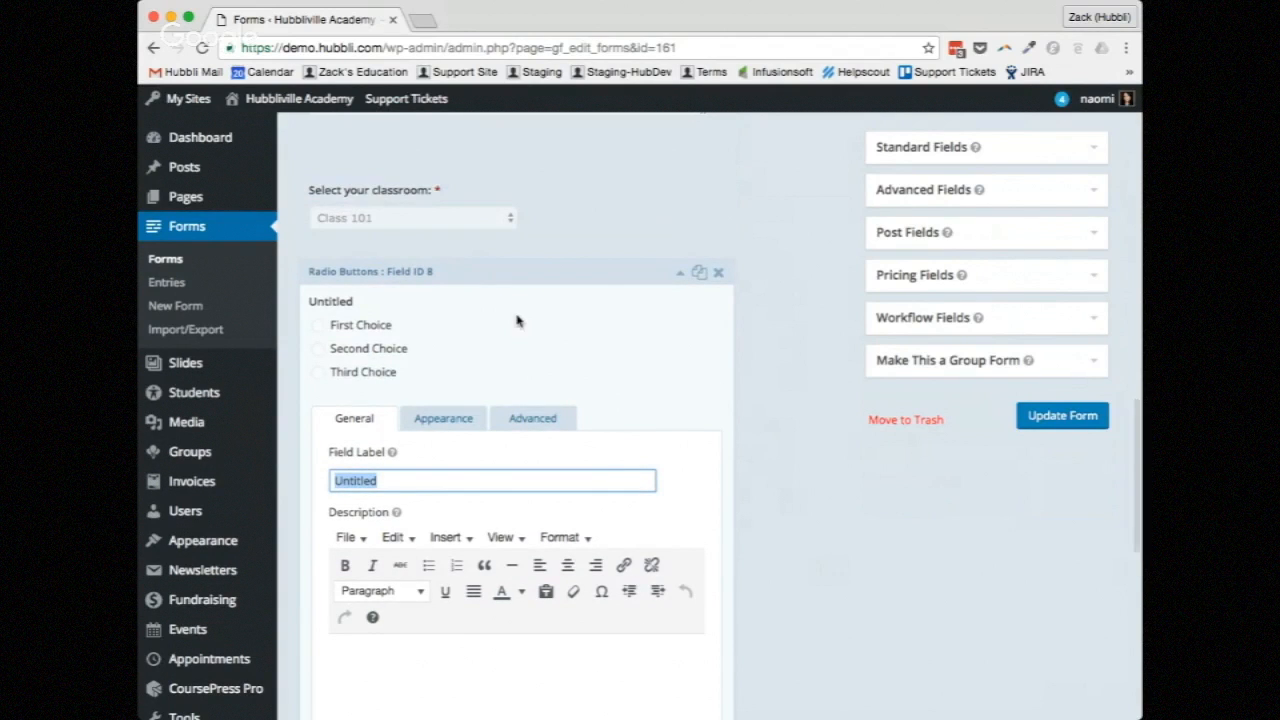
{"action": "scroll", "coordinate": [517, 320], "scroll_direction": "down", "scroll_amount": 1}
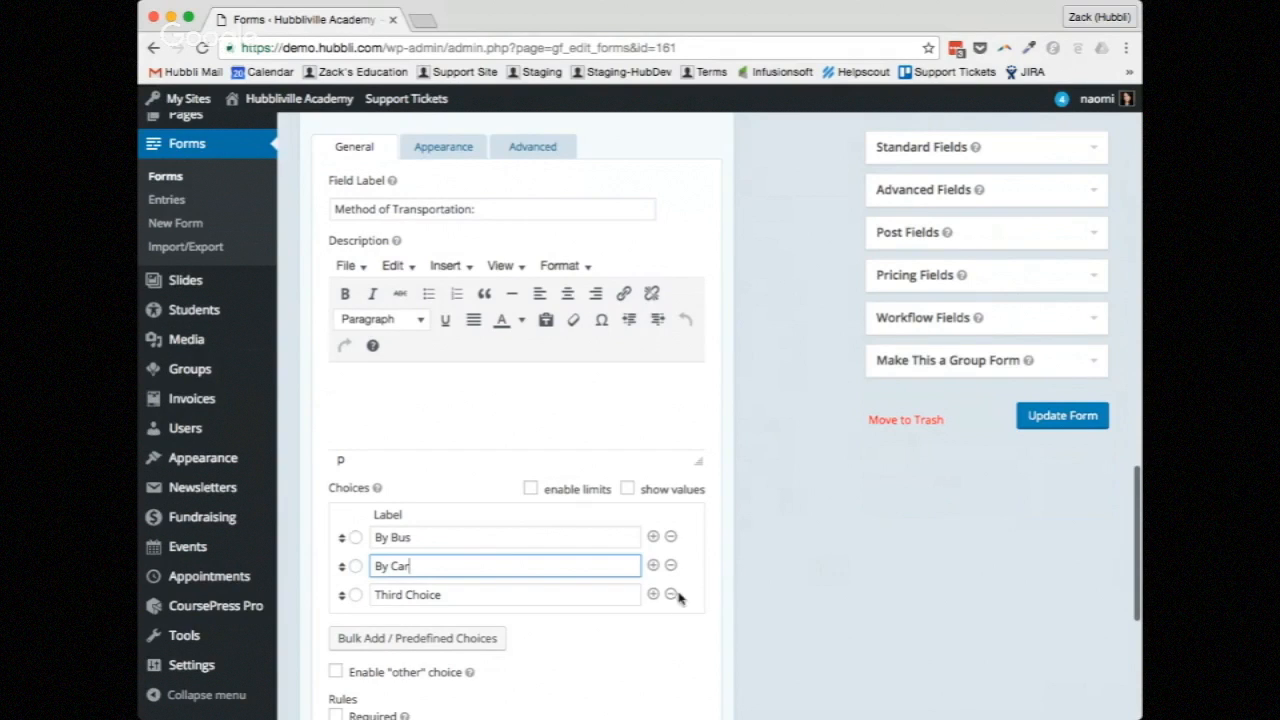
{"action": "left_click", "coordinate": [670, 594]}
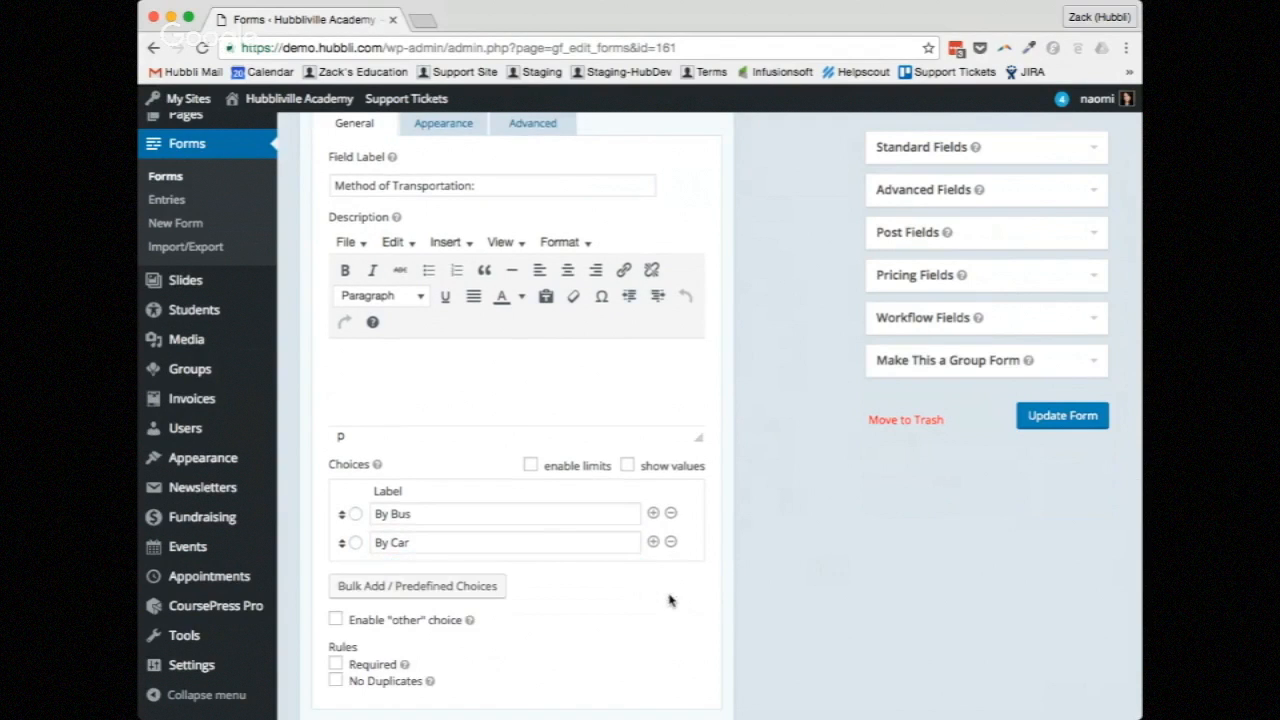
- Enable the "other" choice for the "Method of Transportation:" field and collapse its settings
{"action": "scroll", "coordinate": [527, 598], "scroll_direction": "down", "scroll_amount": 1}
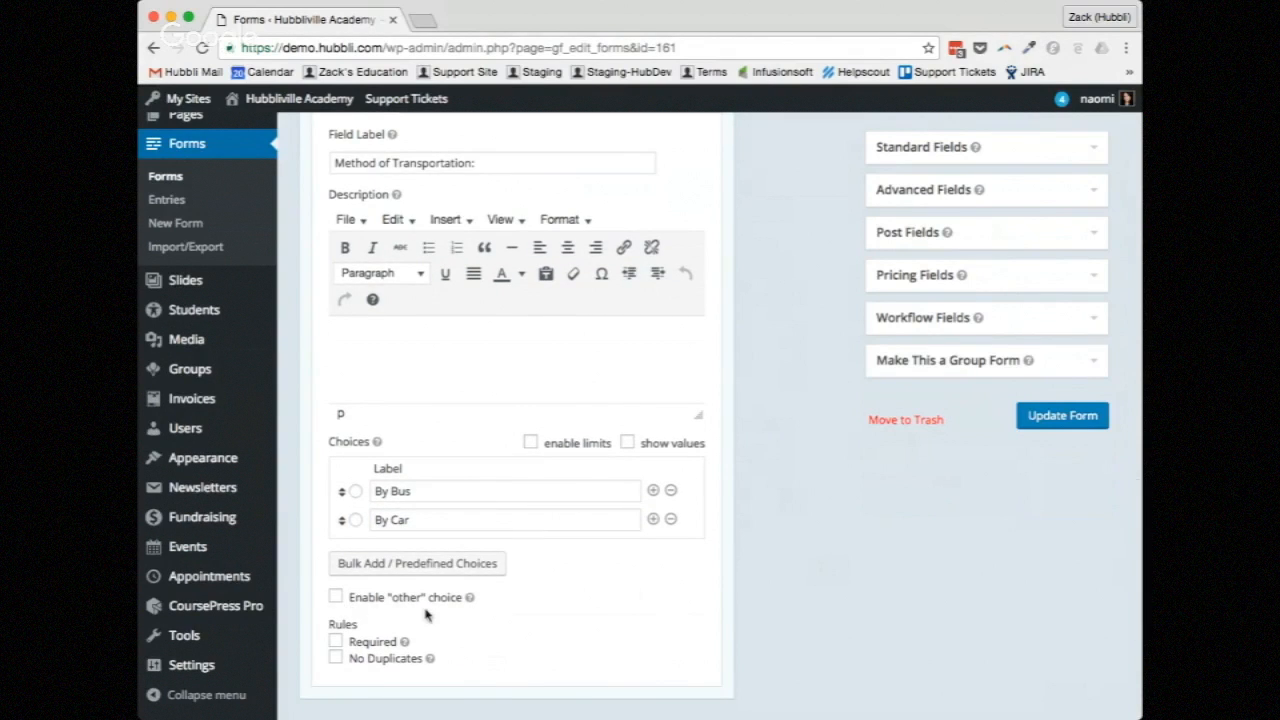
{"action": "left_click", "coordinate": [336, 597]}
{"action": "scroll", "coordinate": [697, 667], "scroll_direction": "up", "scroll_amount": 3}
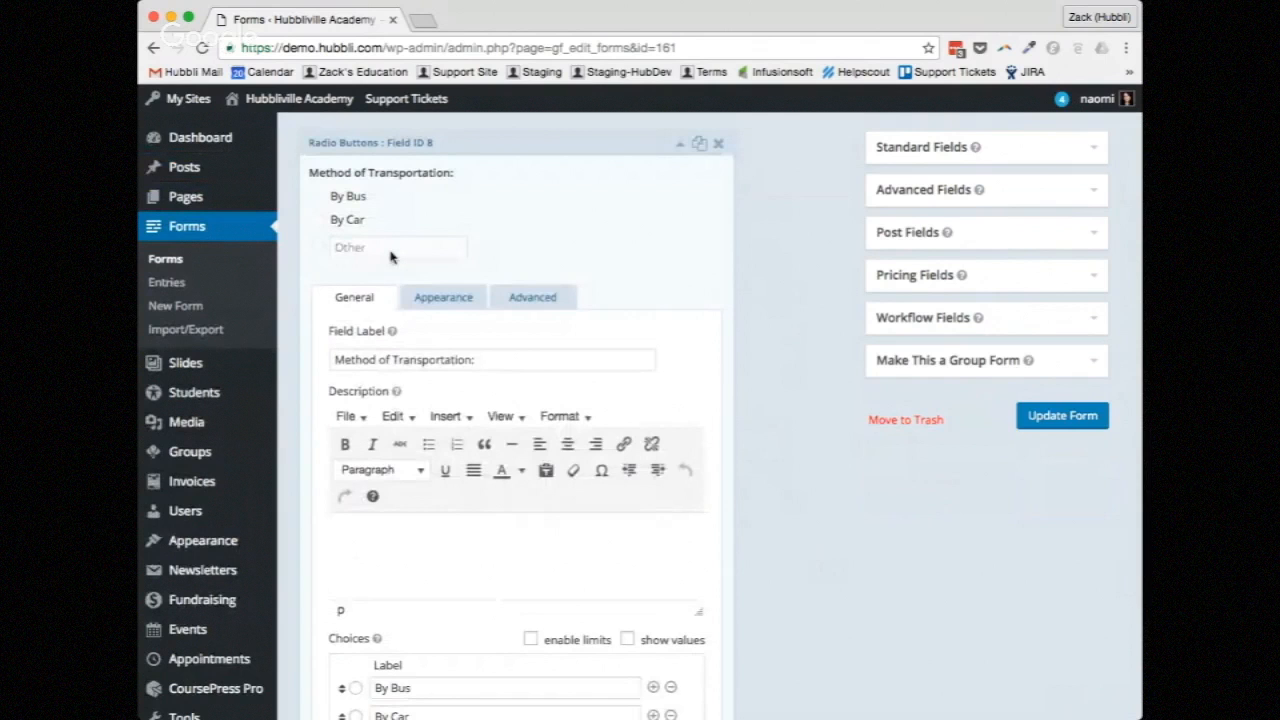
{"action": "left_click", "coordinate": [390, 257]}
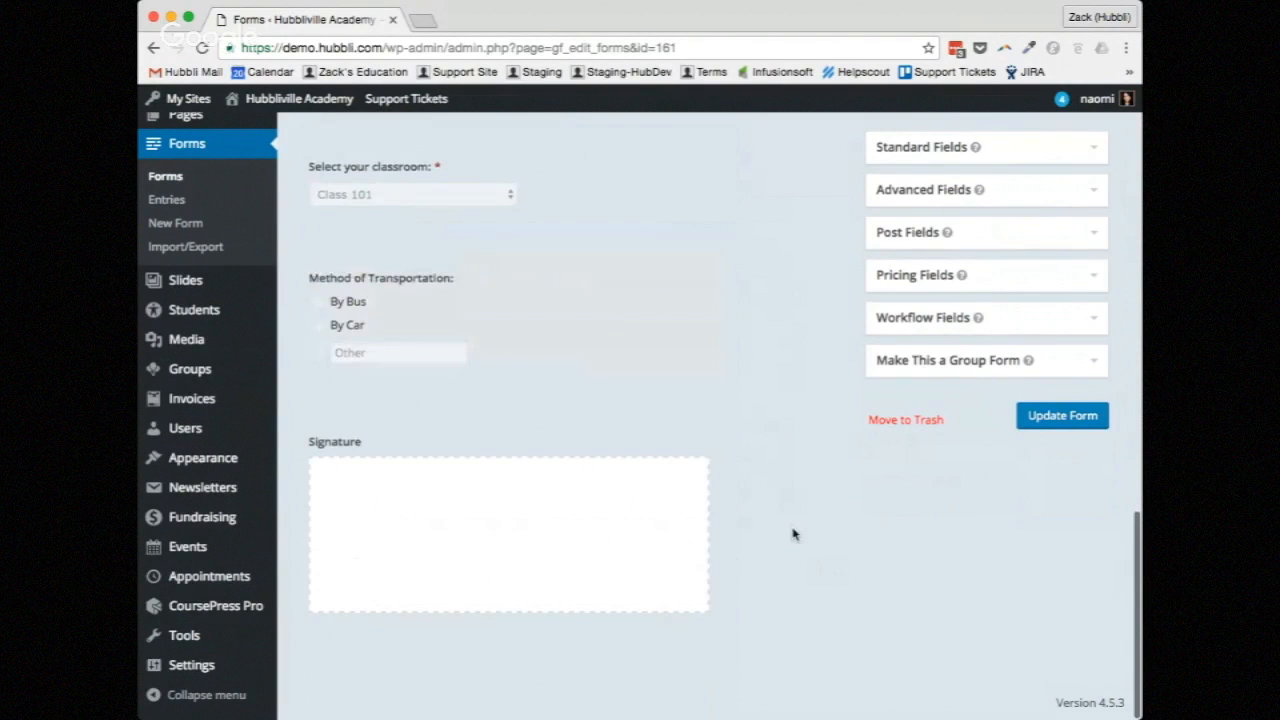
- Review the form's fields from the introductory text down to the signature, and save the updated form
{"action": "scroll", "coordinate": [793, 534], "scroll_direction": "up", "scroll_amount": 10}
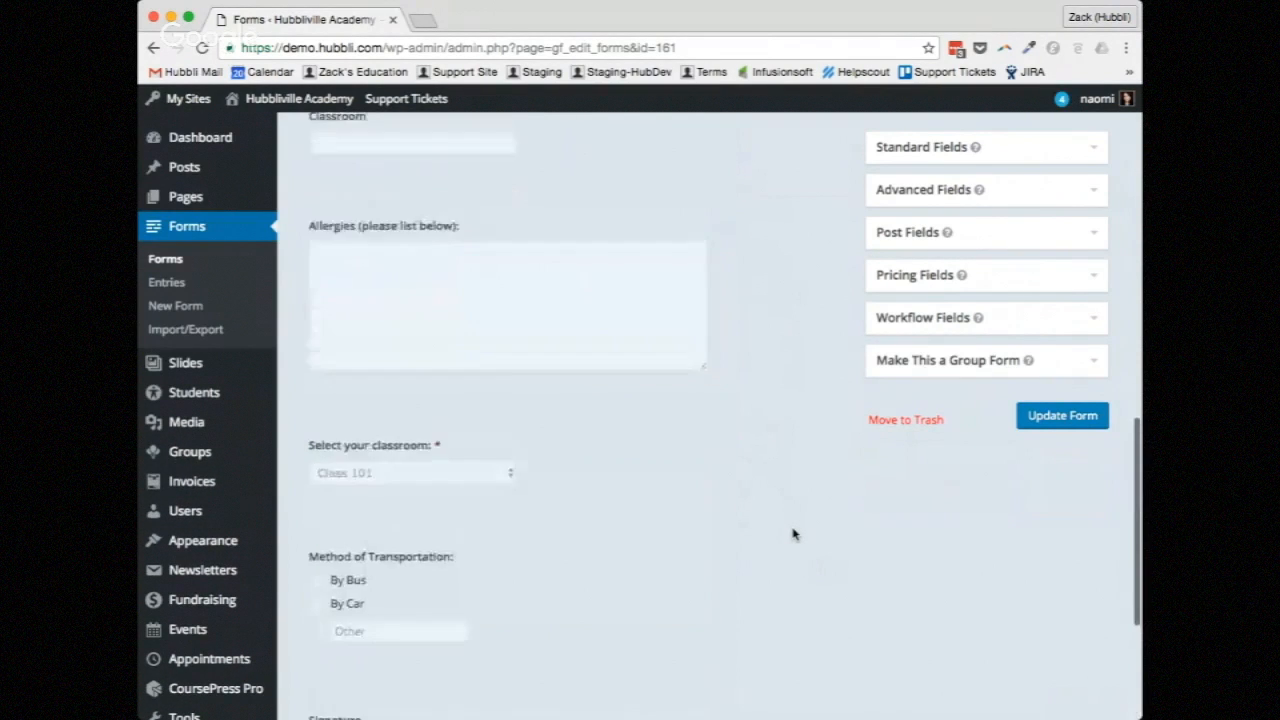
{"action": "scroll", "coordinate": [793, 534], "scroll_direction": "up", "scroll_amount": 5}
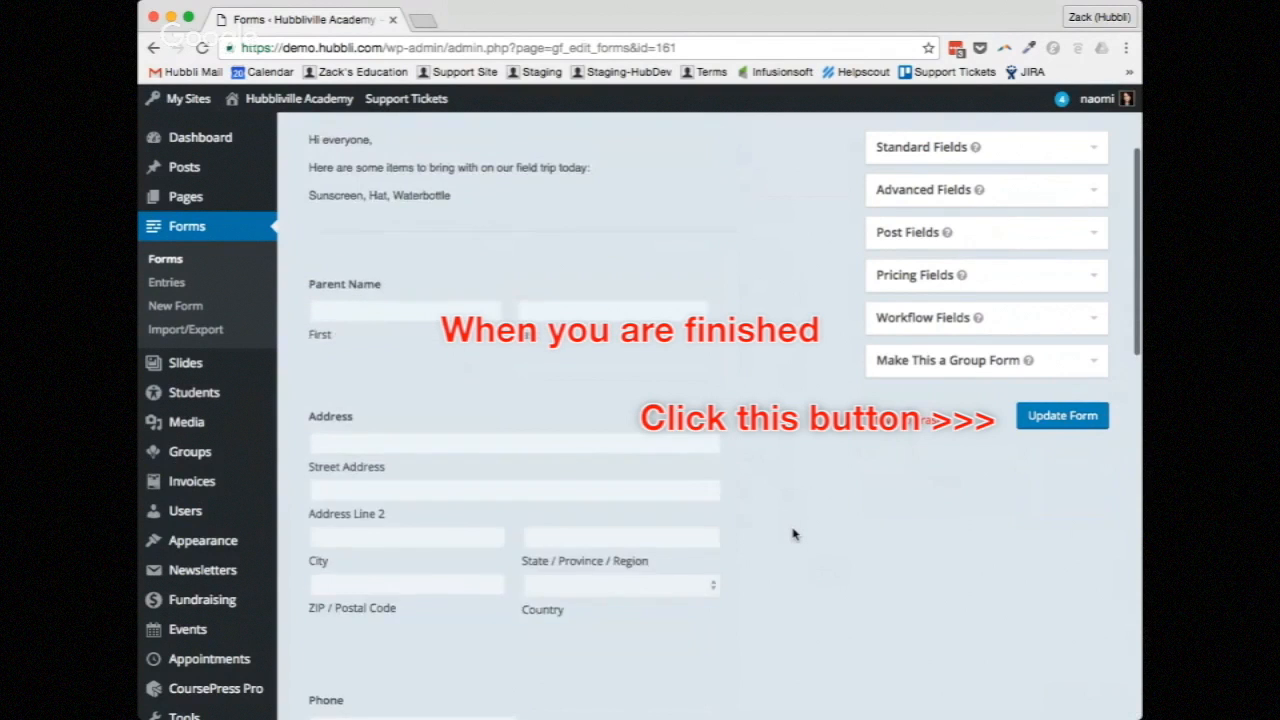
{"action": "scroll", "coordinate": [793, 534], "scroll_direction": "down", "scroll_amount": 11}
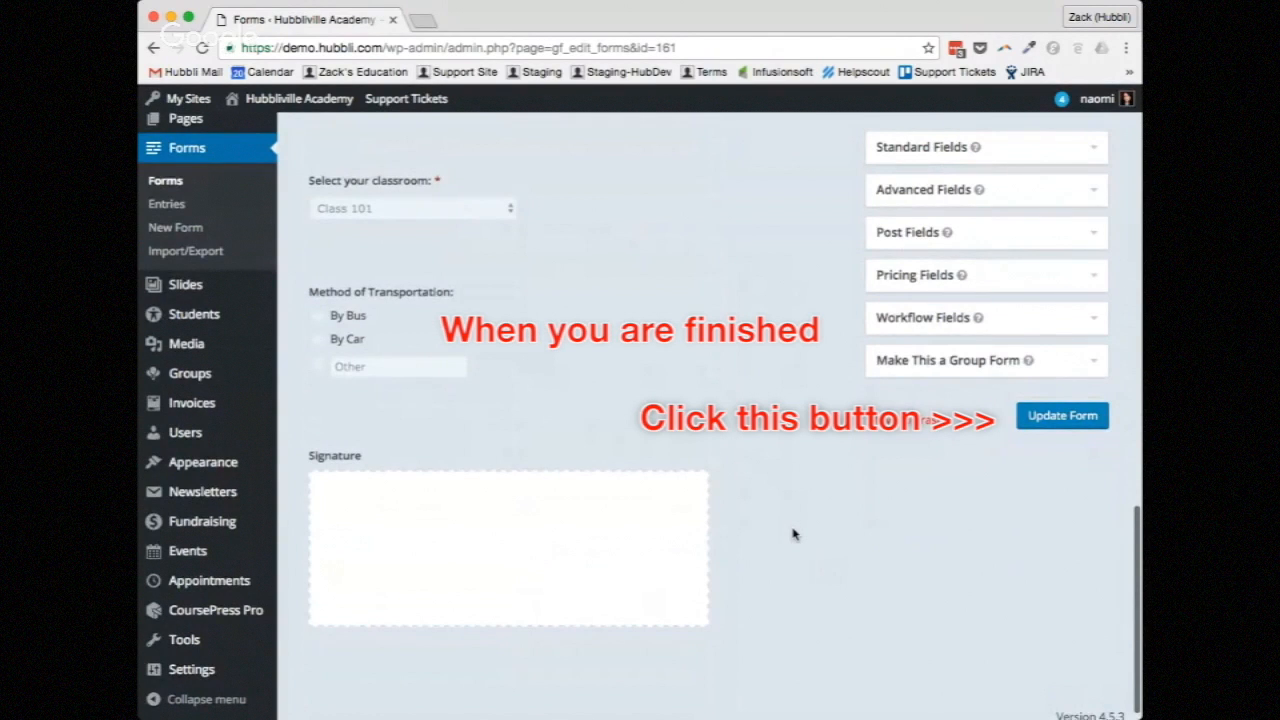
{"action": "scroll", "coordinate": [793, 534], "scroll_direction": "down", "scroll_amount": 1}
{"action": "left_click", "coordinate": [1064, 418]}
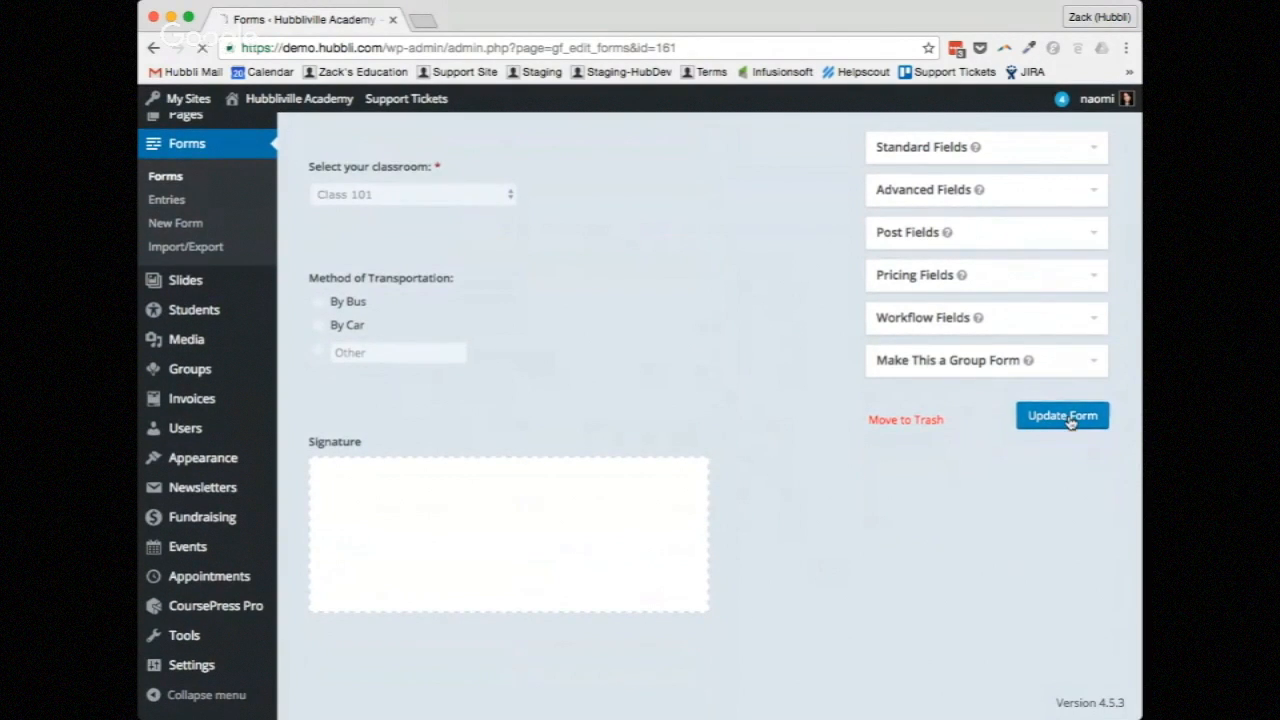